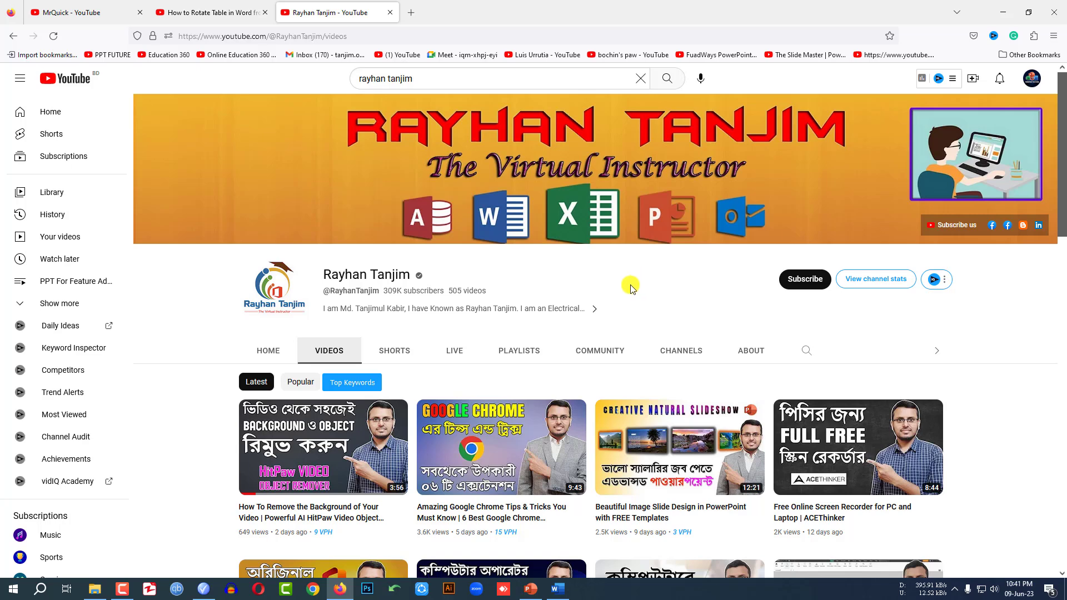
Switch from the YouTube channel page in Firefox to a blank Word document
key("alt+Tab")
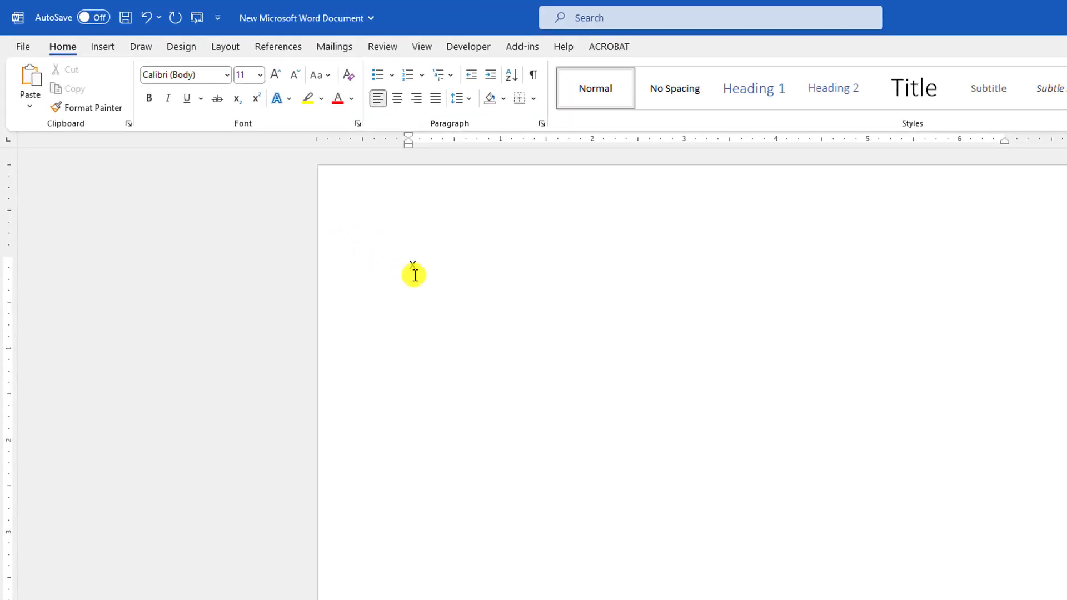
Write a 72 pt X followed by a superscript 2
type("X")
left_click_drag(320, 203, 276, 162)
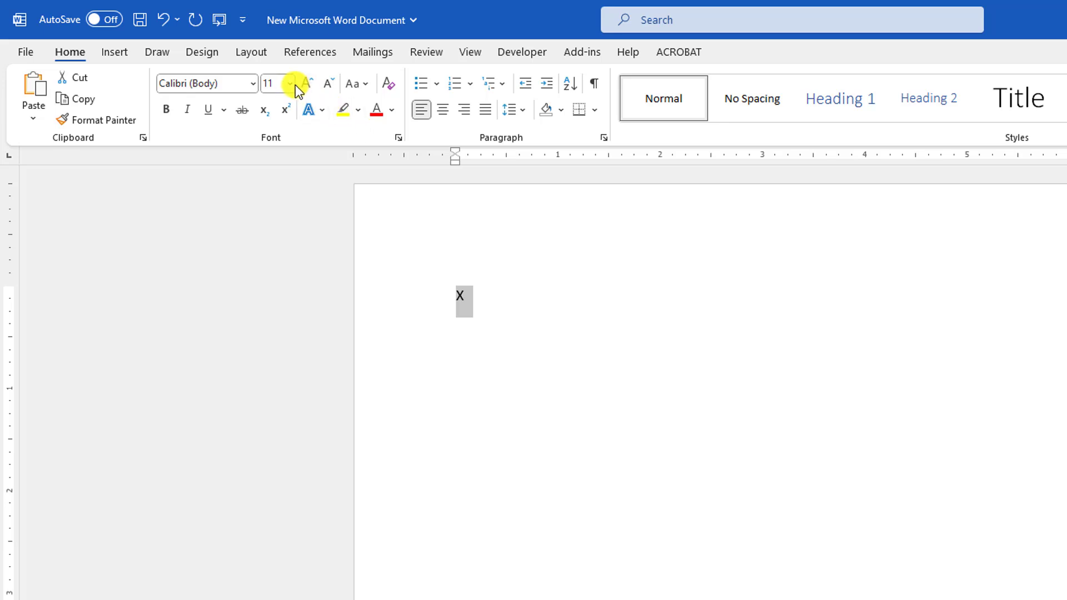
left_click(289, 83)
left_click(276, 385)
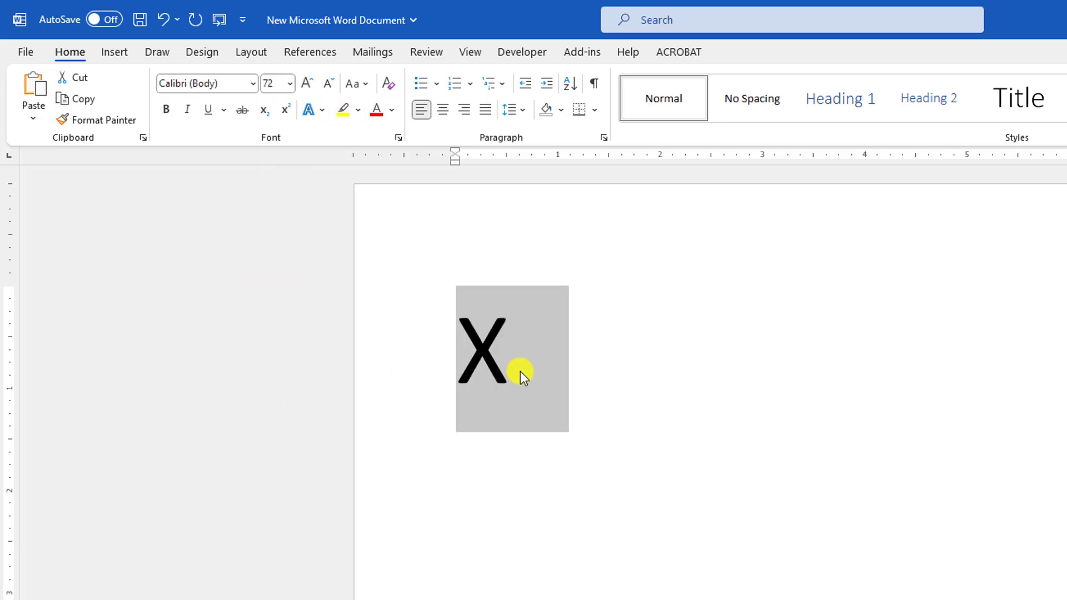
left_click(522, 362)
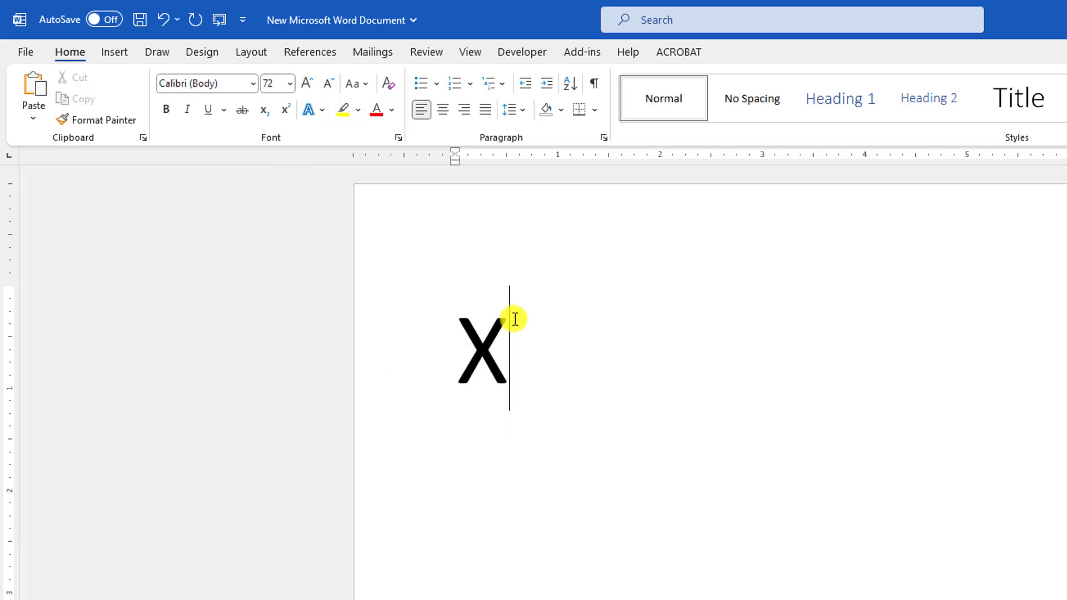
type("2")
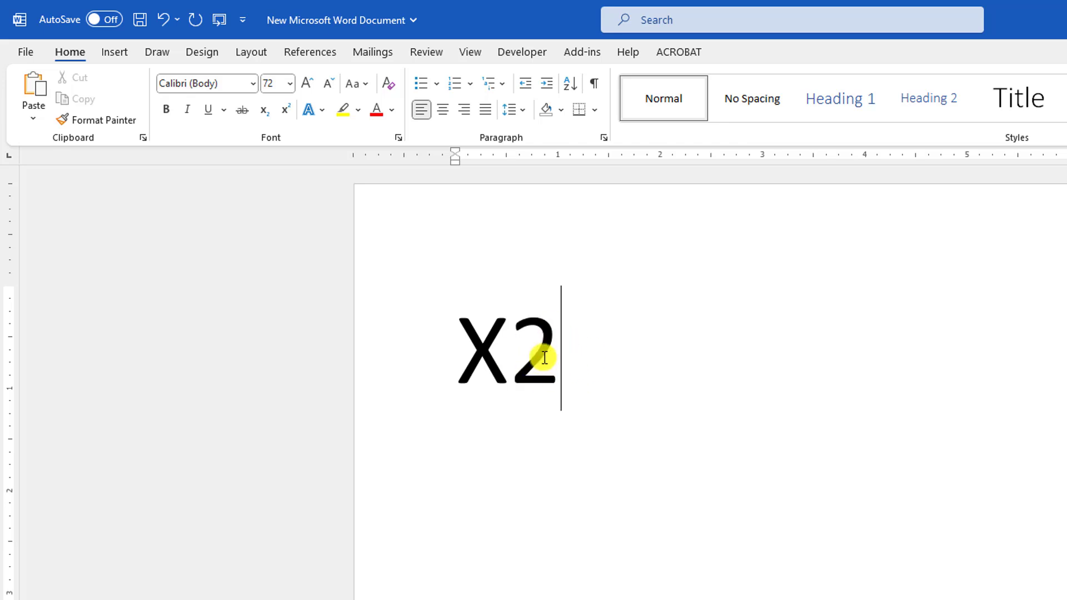
left_click_drag(543, 358, 521, 357)
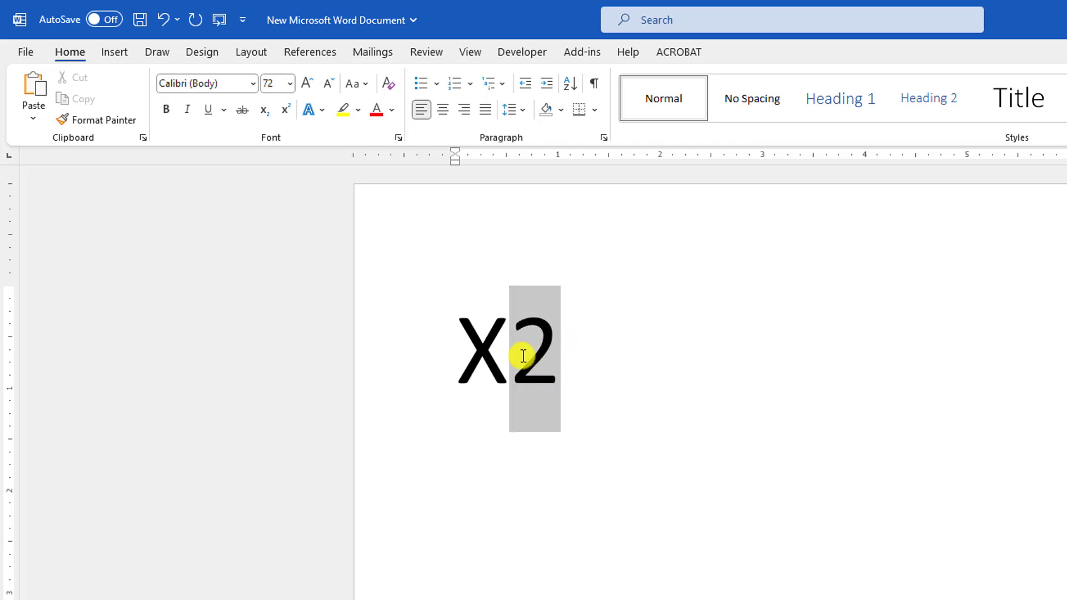
left_click(287, 111)
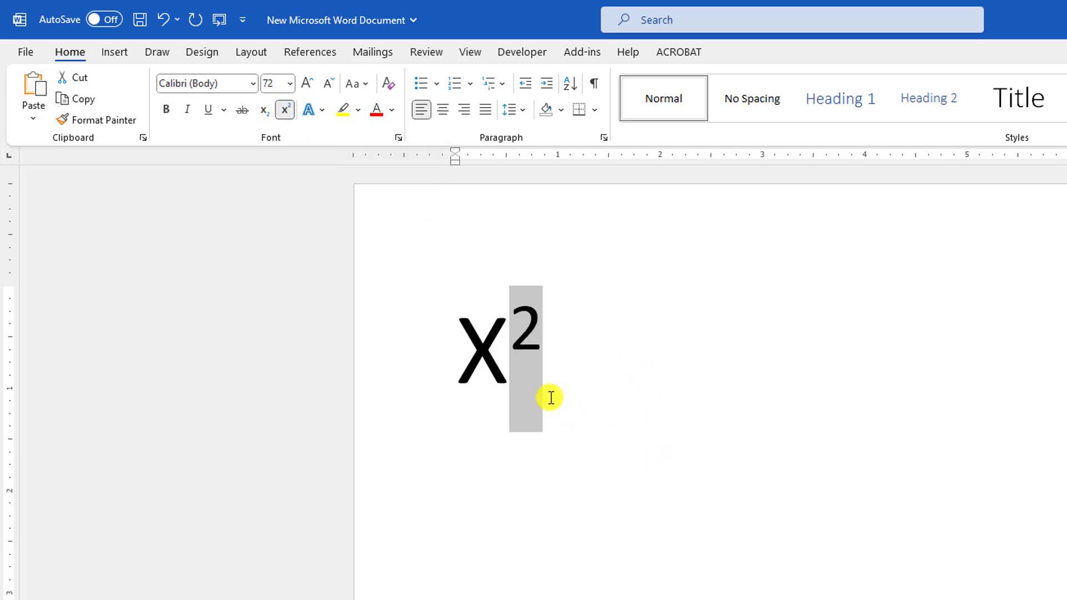
left_click(541, 379)
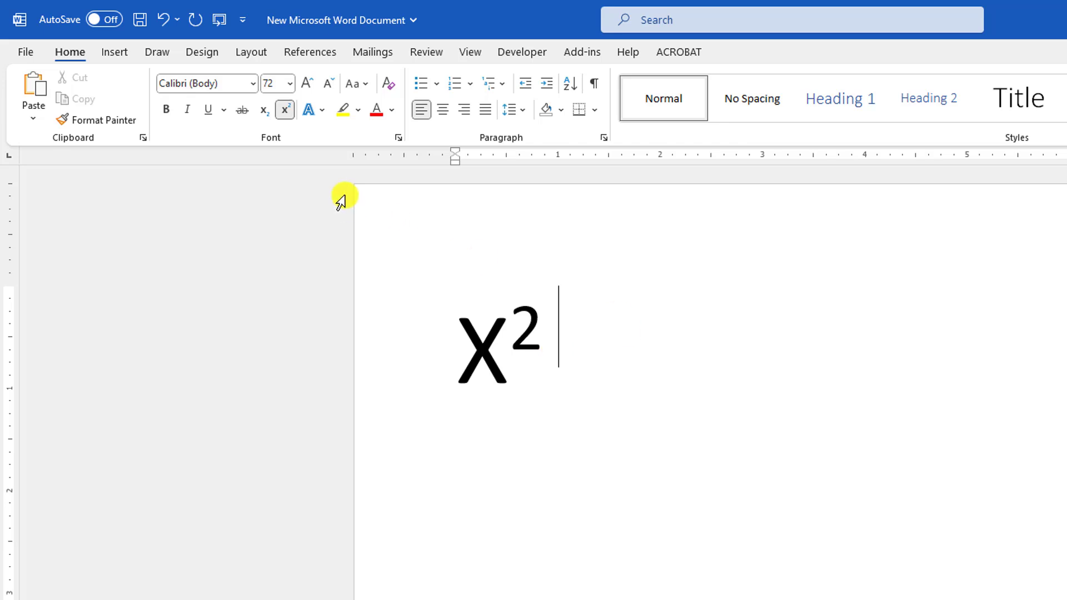
left_click(285, 108)
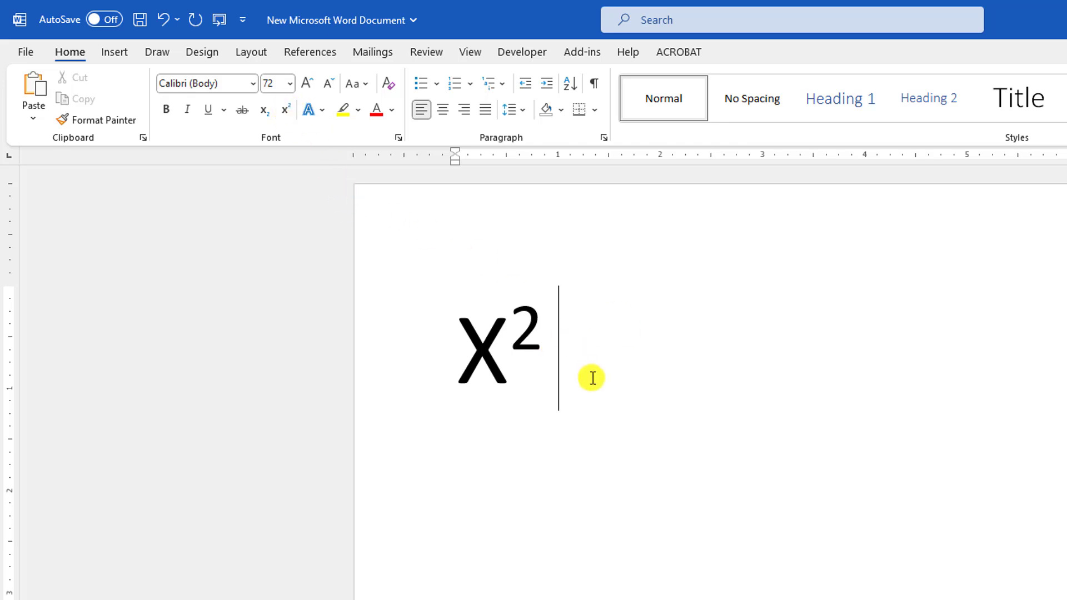
Add a second X with a subscript 2 after it
type("x")
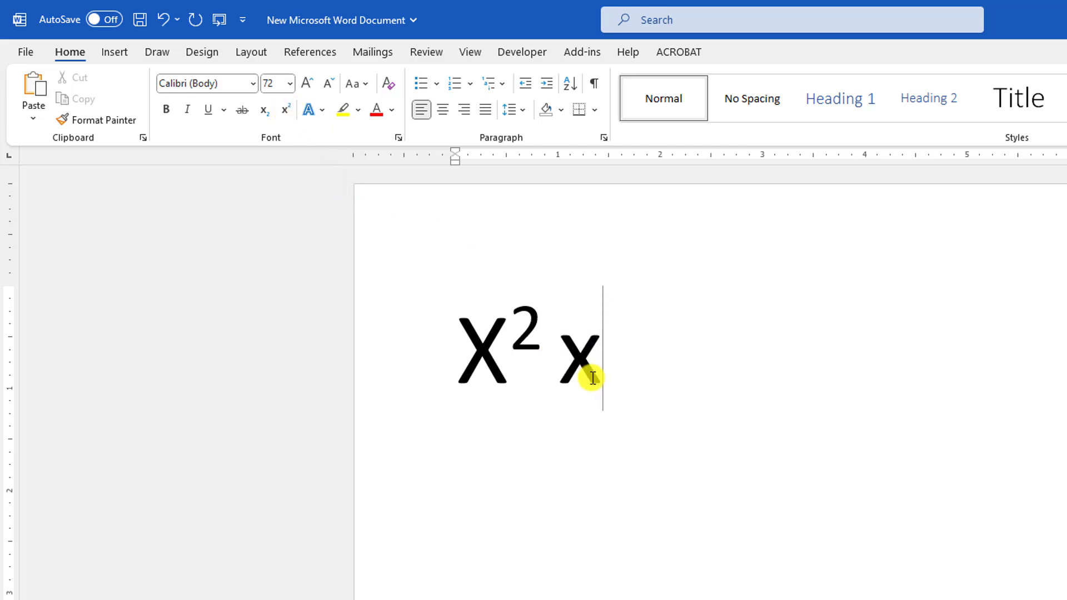
key("BackSpace")
type("X")
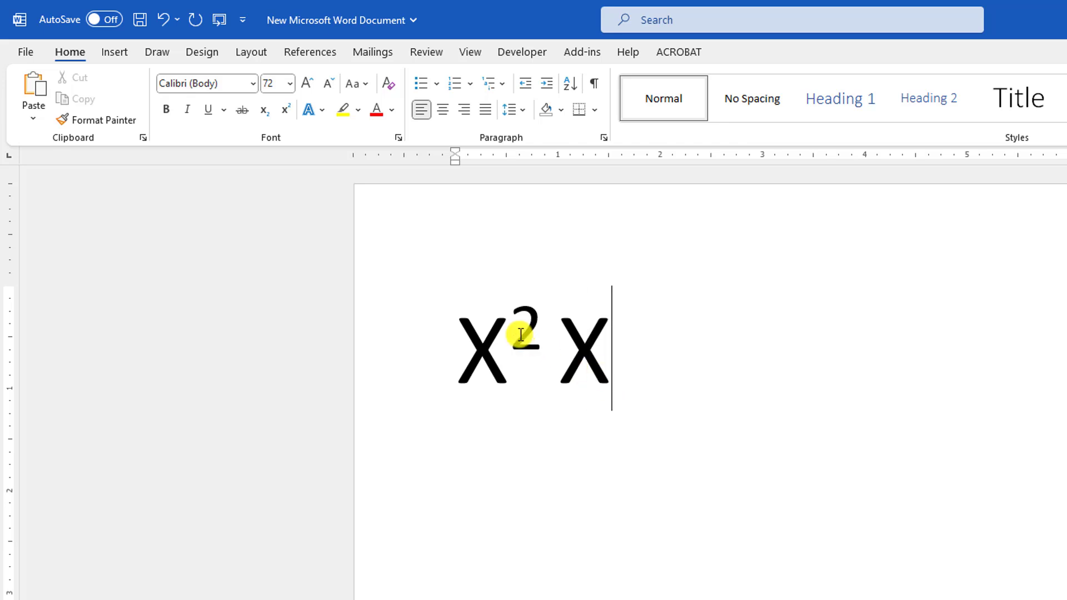
type("2")
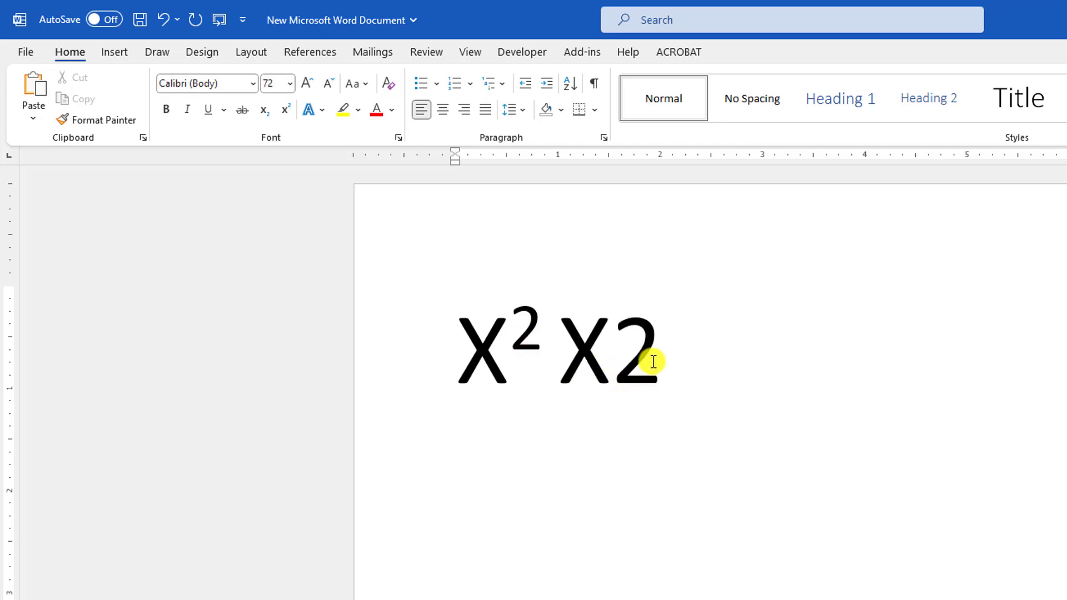
key("shift+Left")
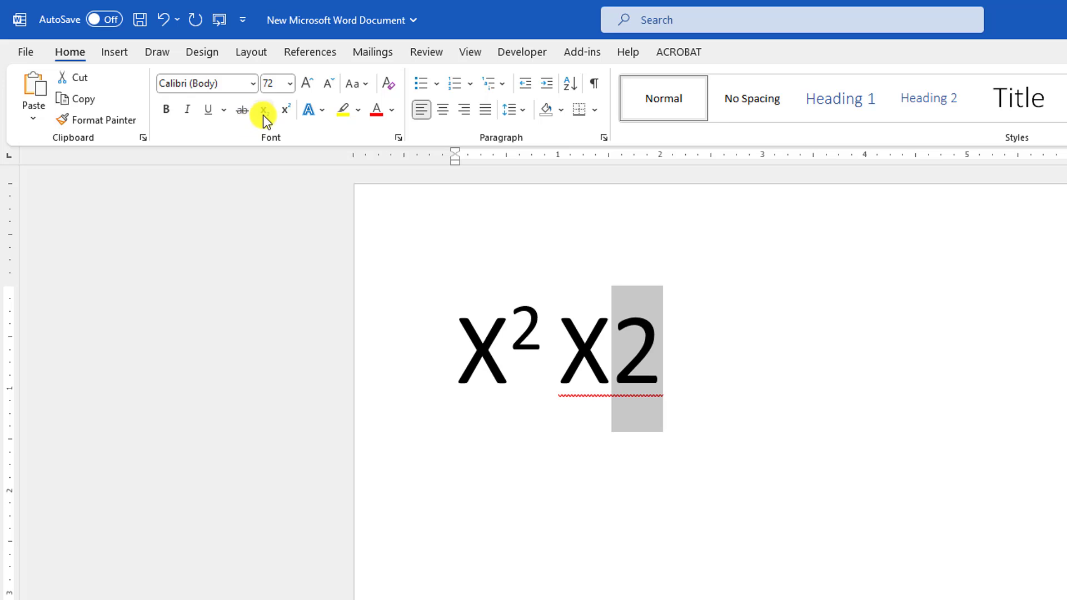
left_click(265, 112)
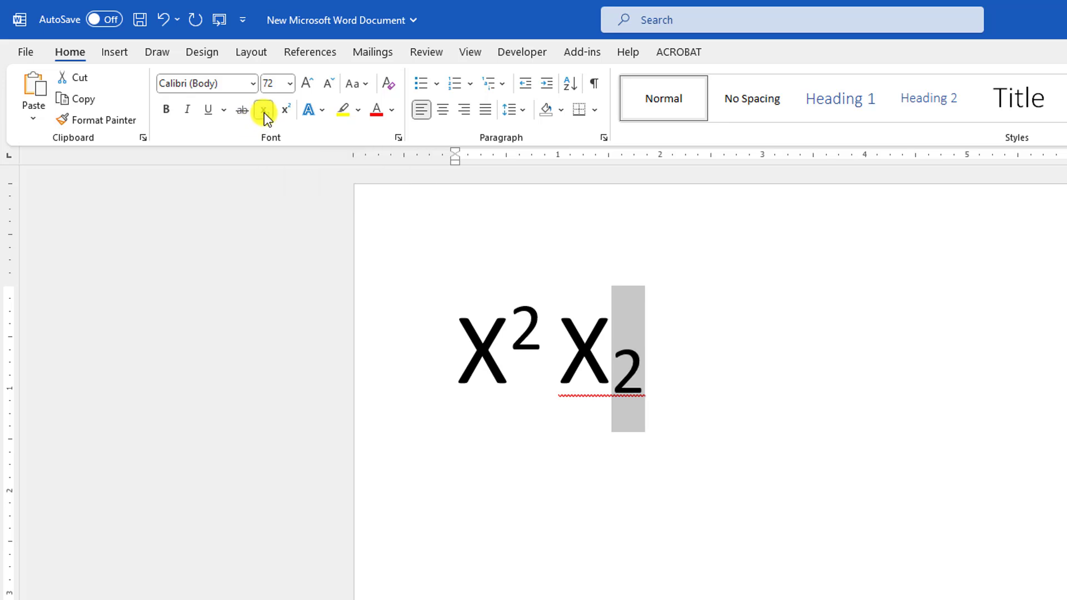
left_click(678, 374)
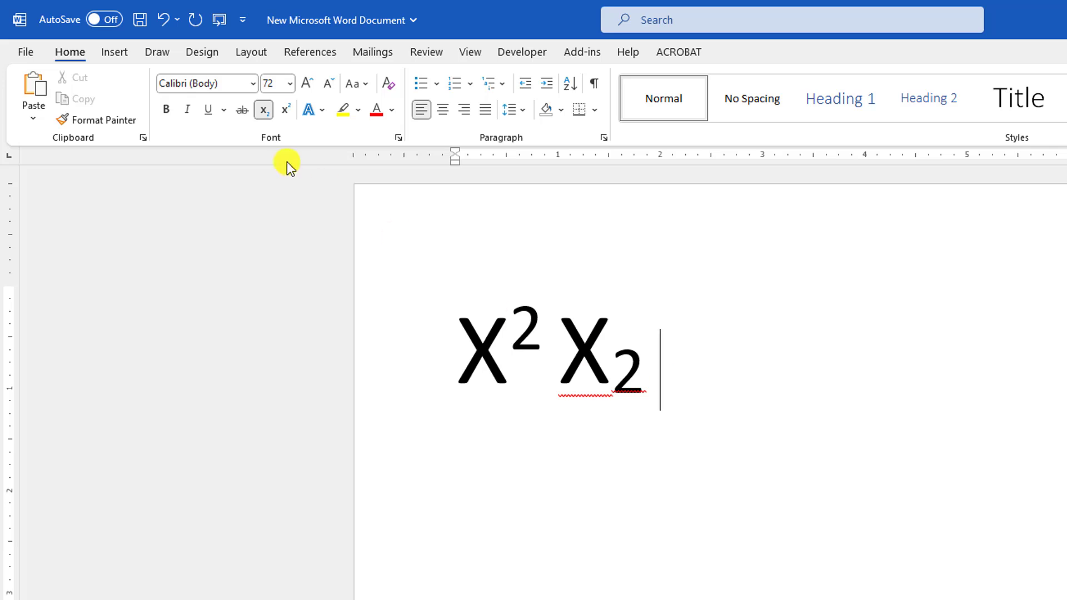
Type 7th after X₂ in normal text and raise the 'th' to superscript
left_click(262, 109)
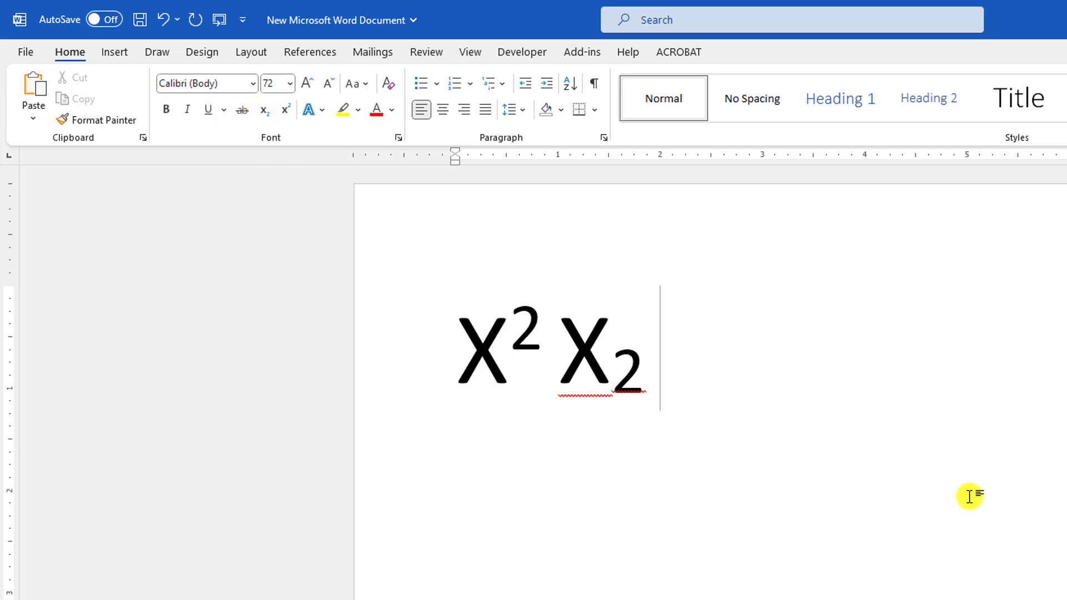
type("7th")
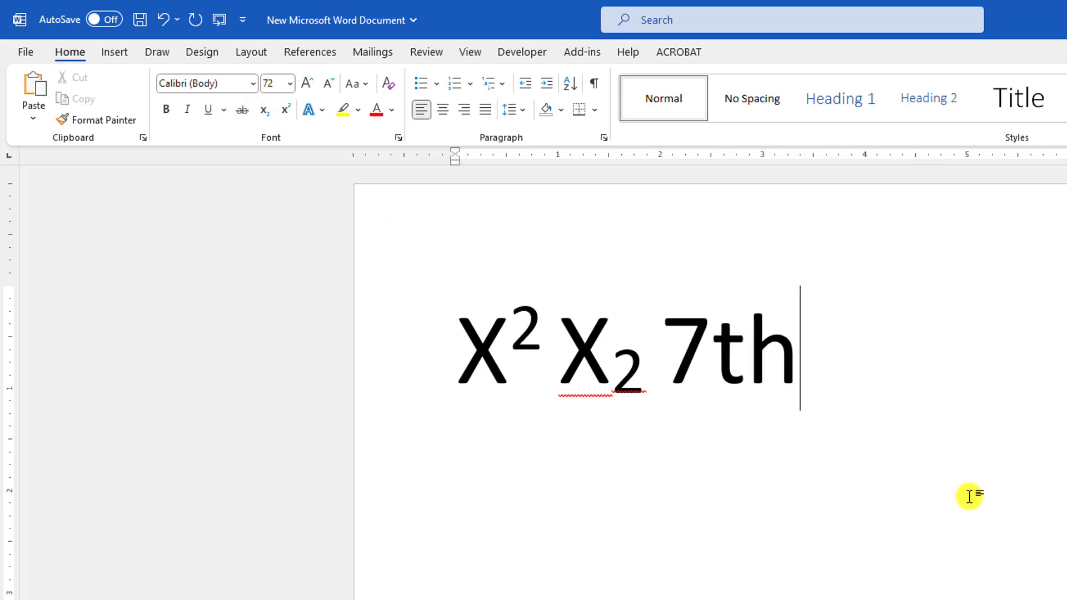
left_click_drag(774, 341, 724, 355)
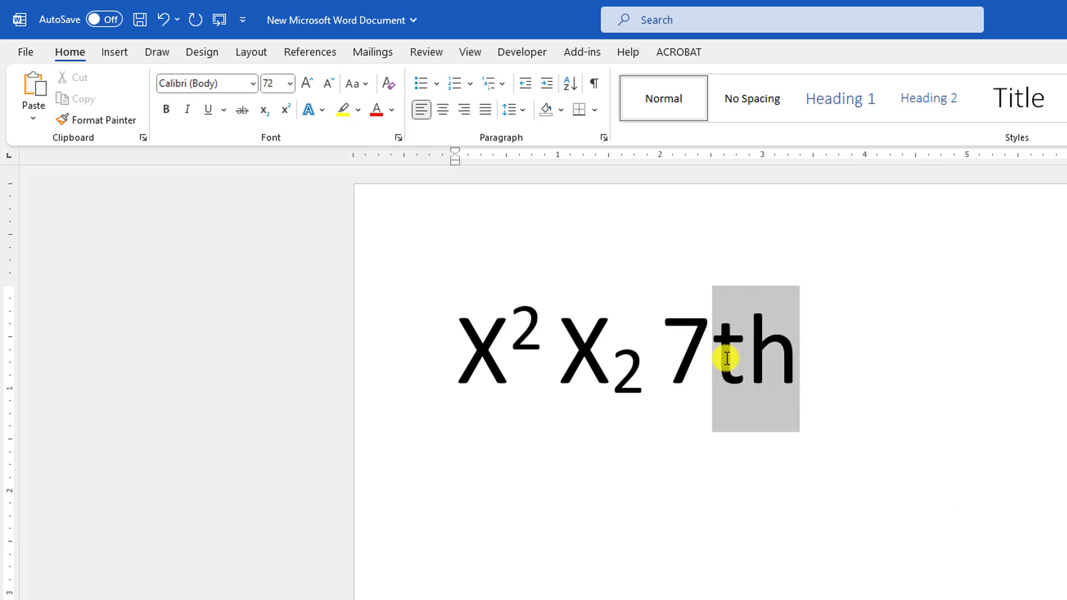
left_click(284, 110)
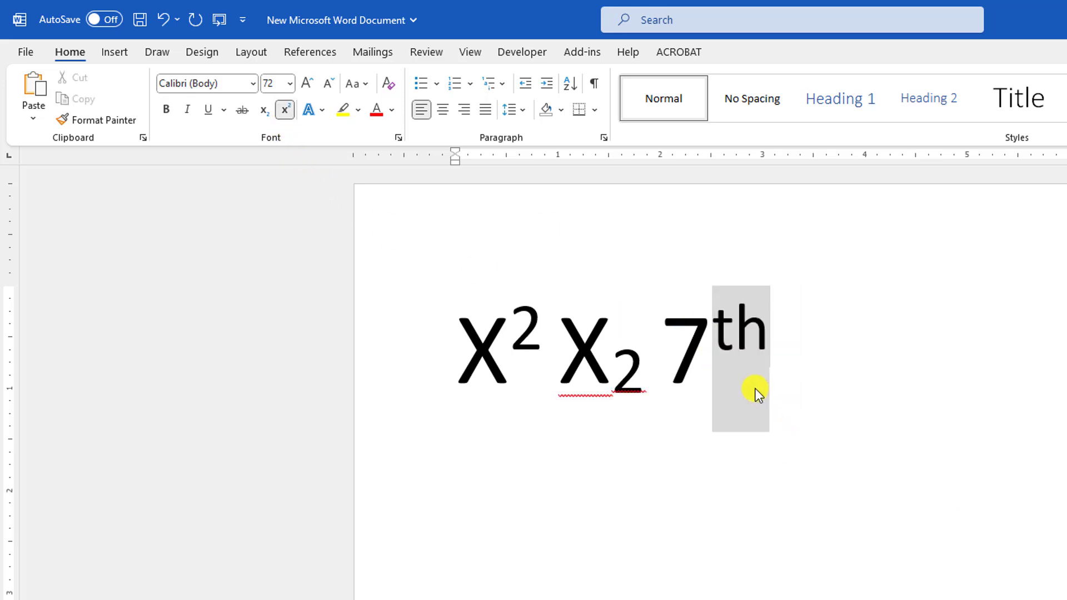
left_click(877, 406)
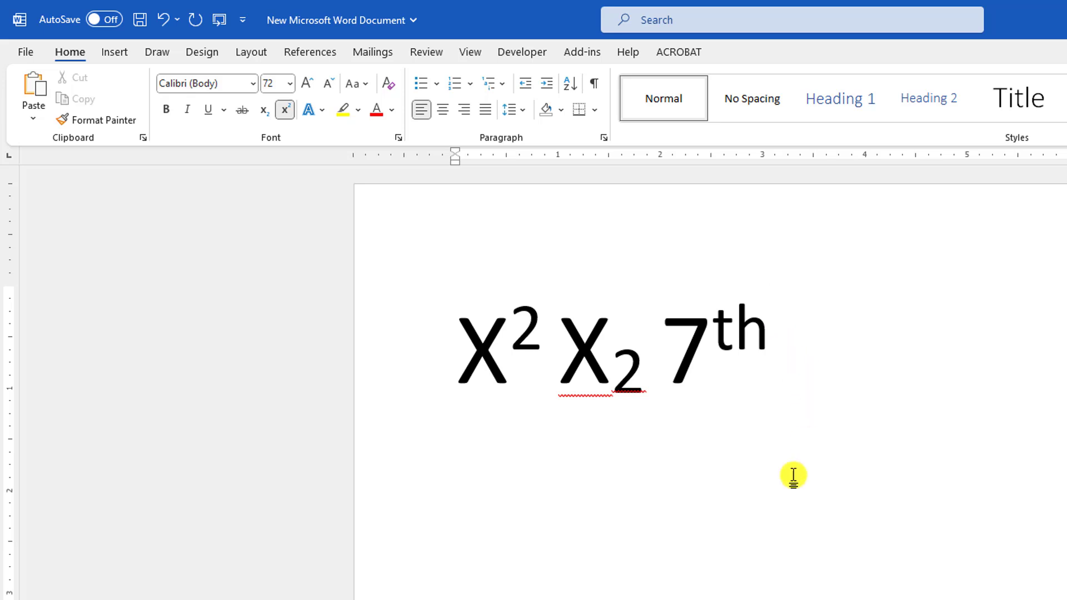
Delete all the text on the page and reduce the font size
left_click_drag(793, 475, 341, 369)
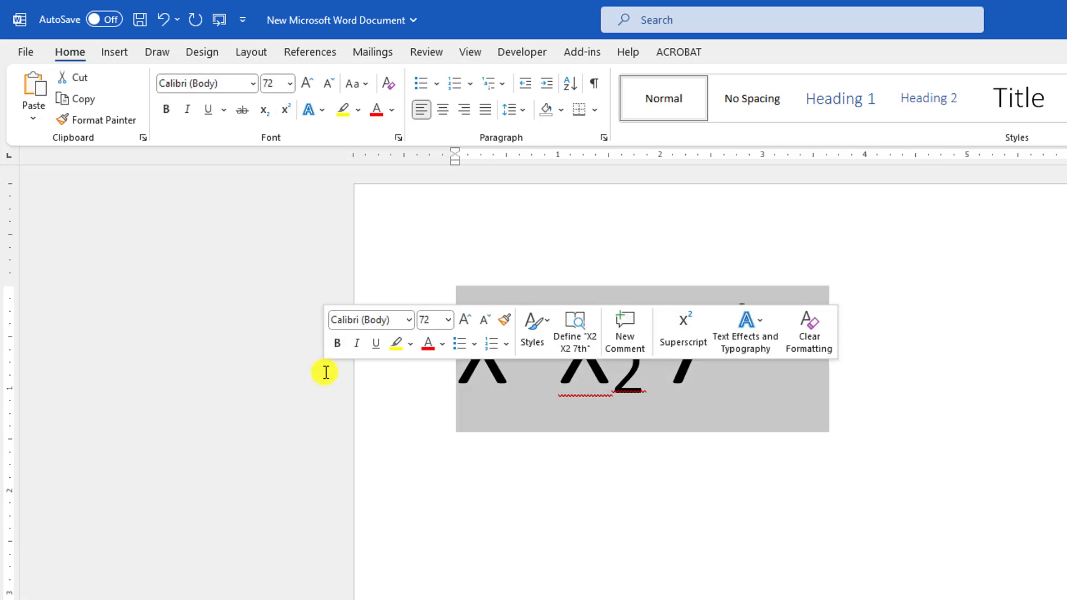
key("Delete")
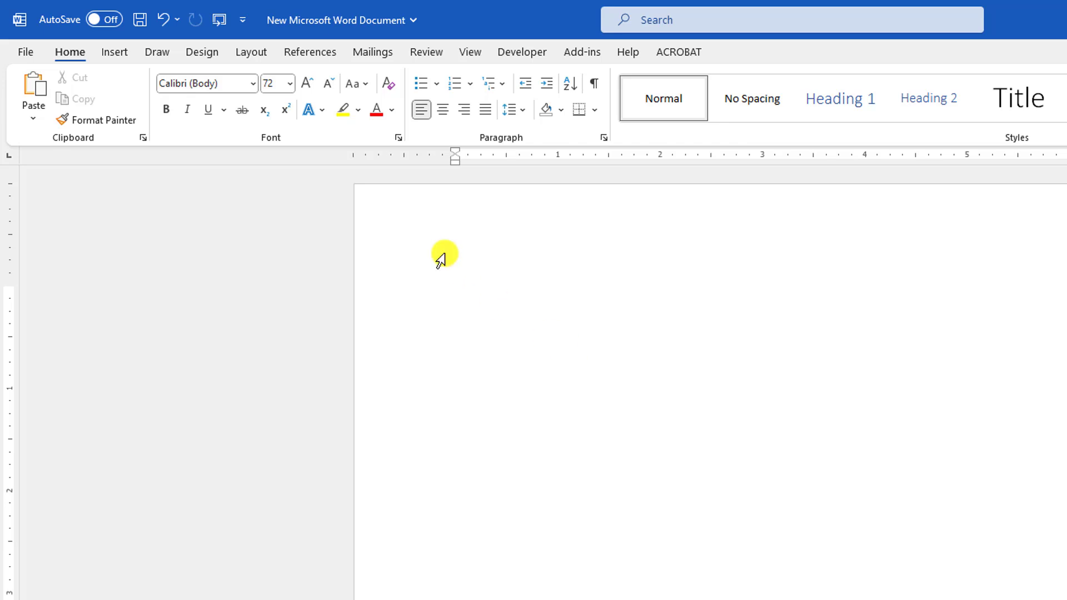
left_click(329, 87)
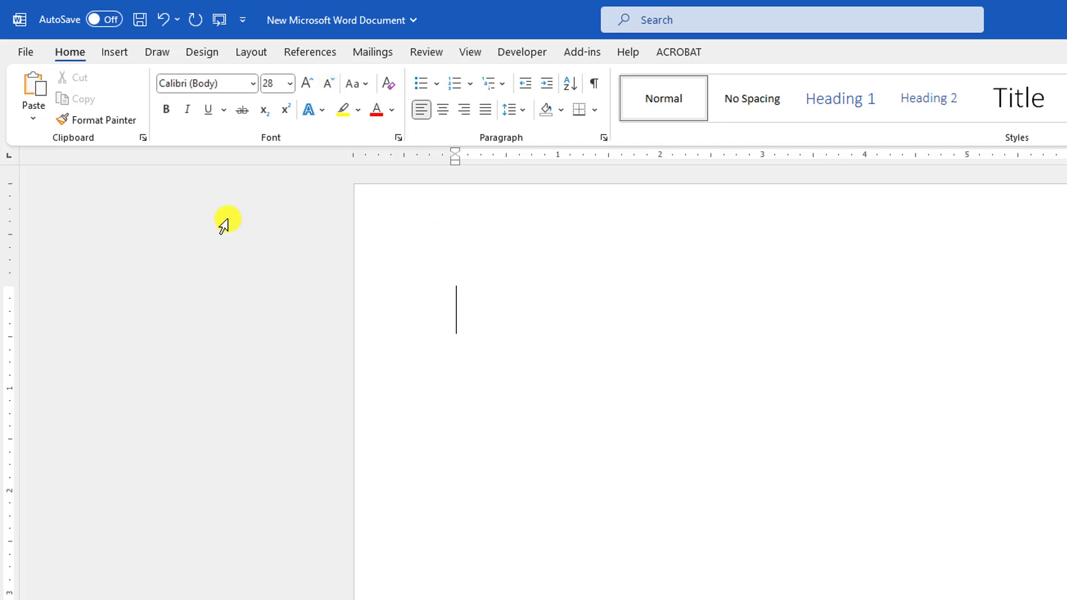
Draw a straight horizontal Line shape across the page, replacing a slanted first attempt
left_click(115, 53)
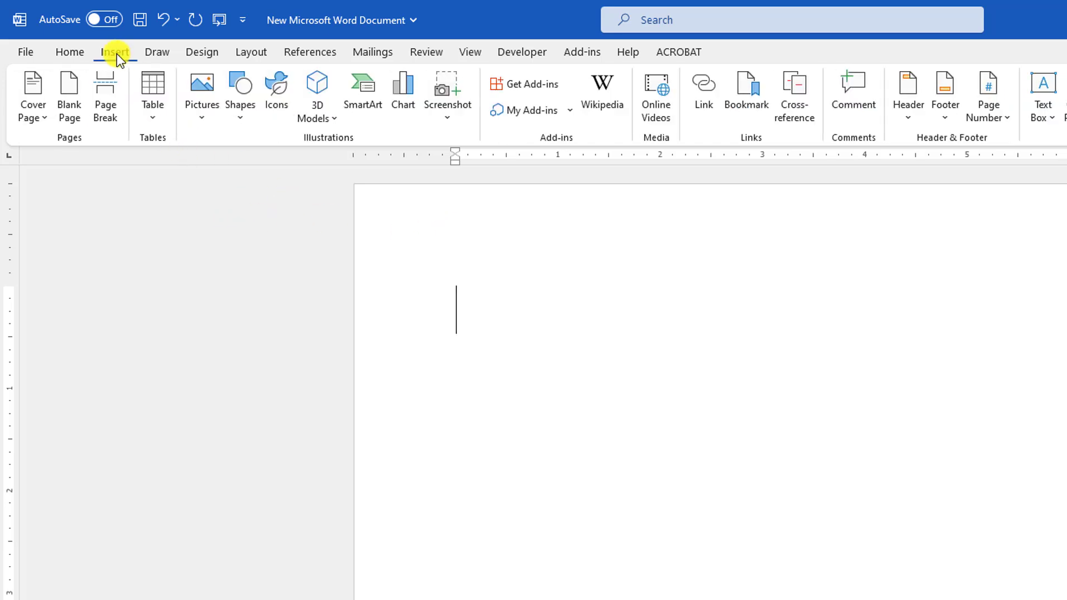
left_click(243, 118)
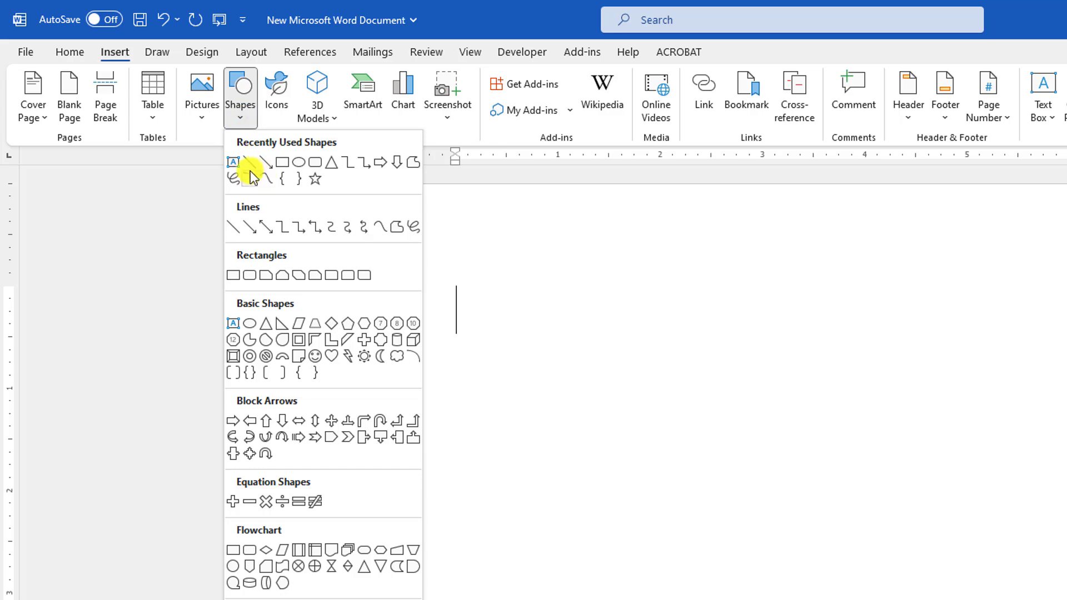
left_click(246, 163)
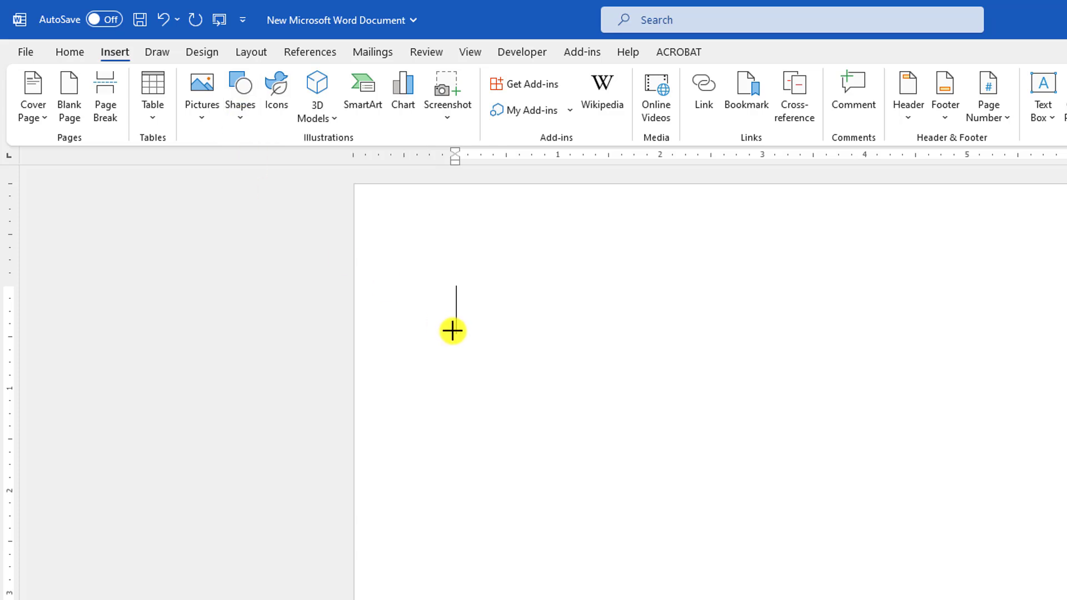
left_click_drag(459, 325, 963, 267)
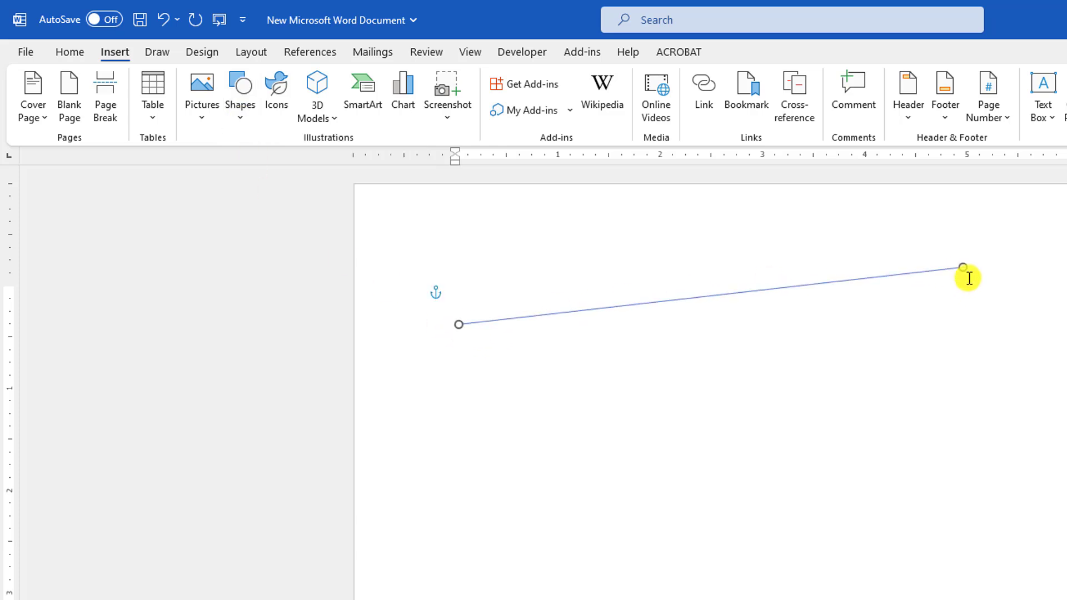
key("Delete")
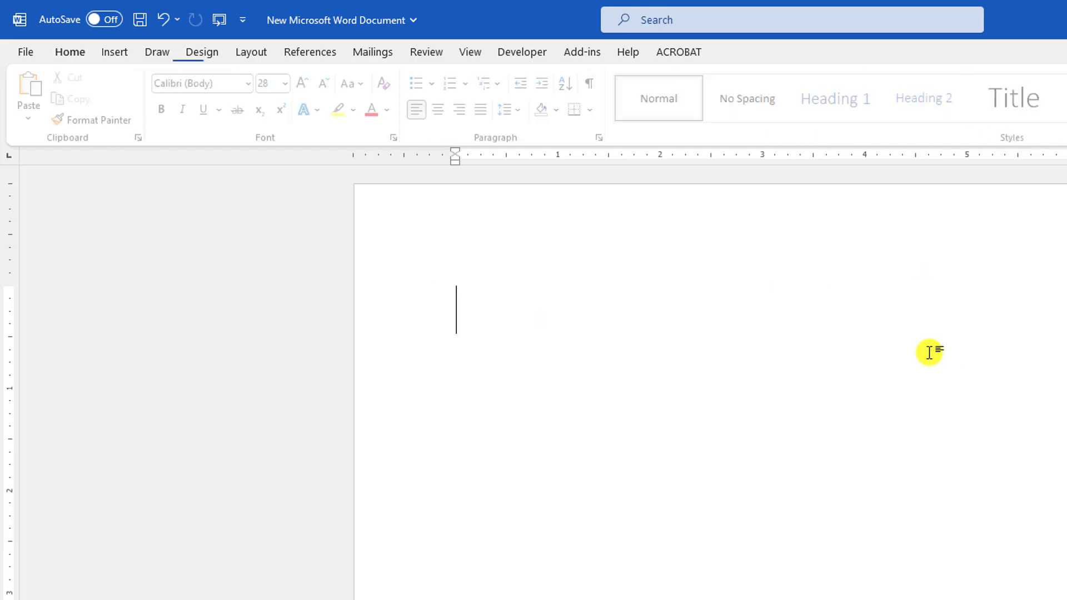
left_click(119, 54)
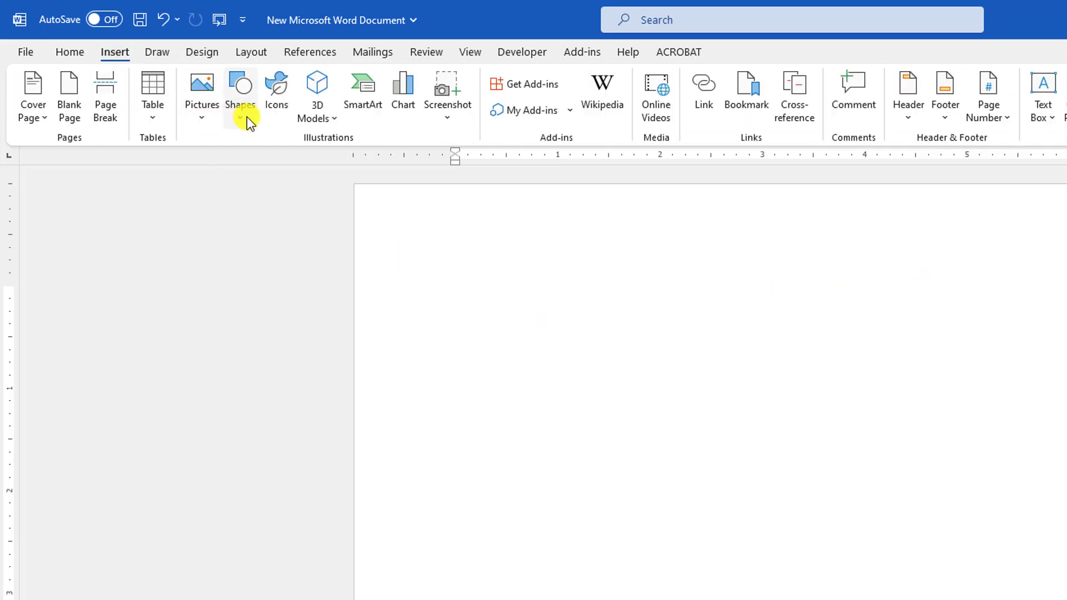
left_click(243, 114)
left_click(250, 163)
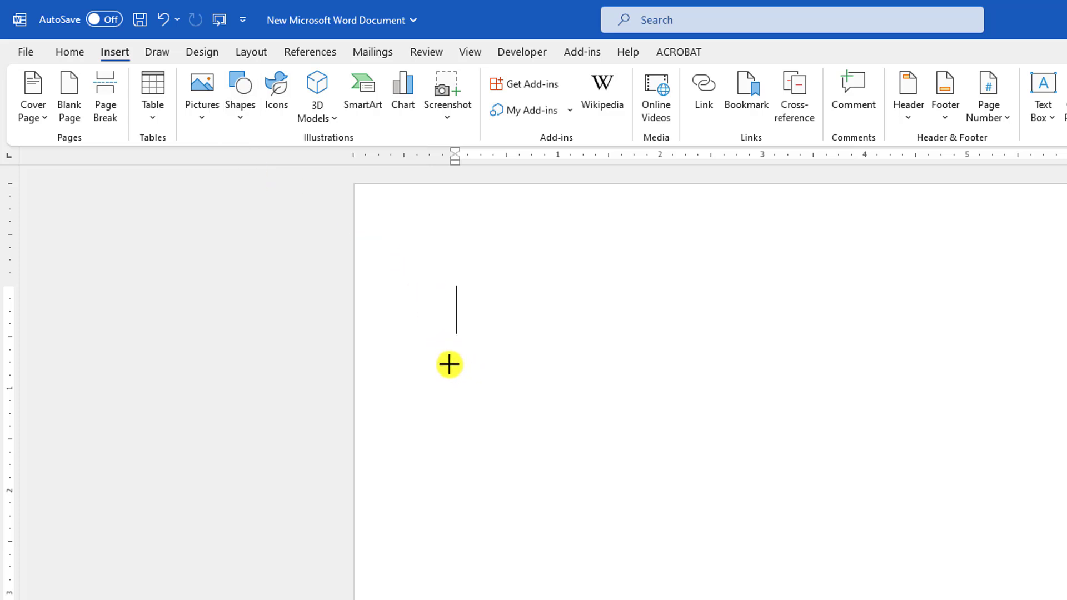
mouse_move(449, 364)
left_mouse_down()
mouse_move(951, 391)
mouse_move(873, 395)
left_mouse_up()
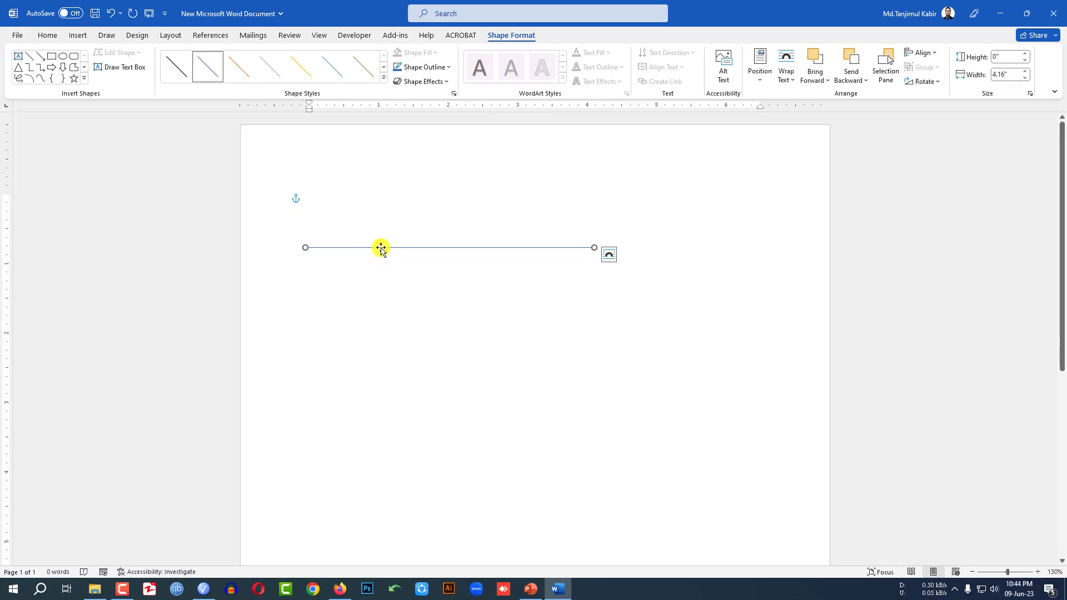
Give the line a 2.25 pt width and a long-dash style in Format Shape
right_click(381, 247)
left_click(410, 491)
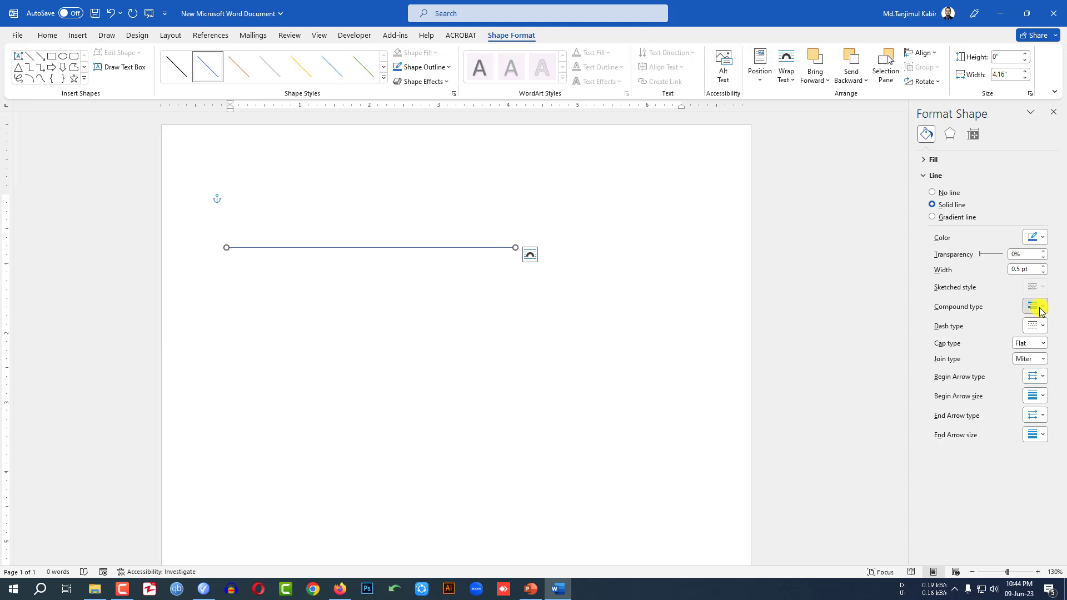
left_click(1040, 308)
left_click(1038, 306)
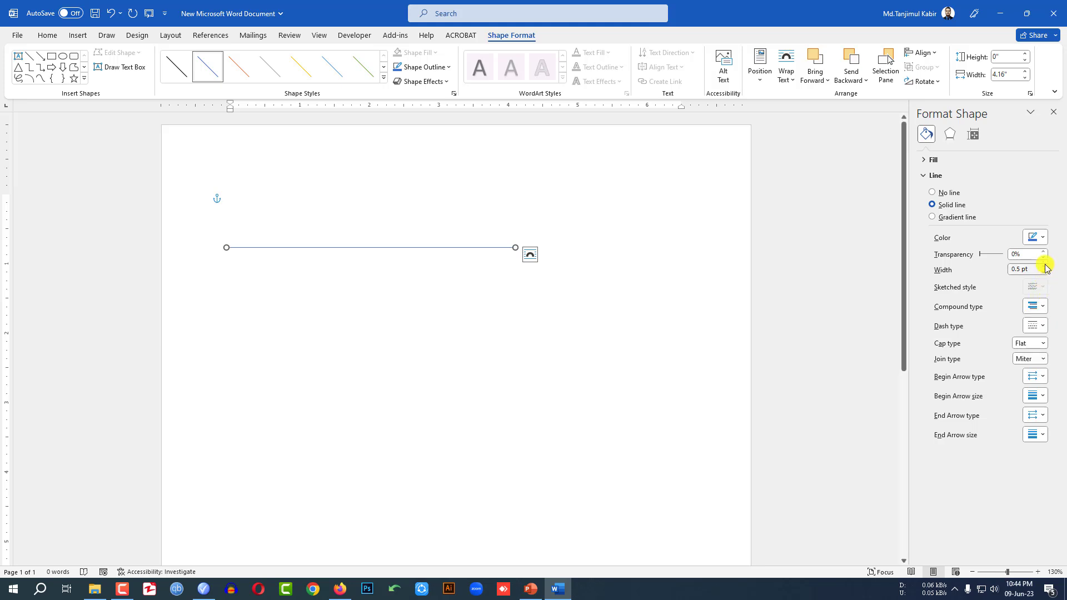
left_click(1037, 325)
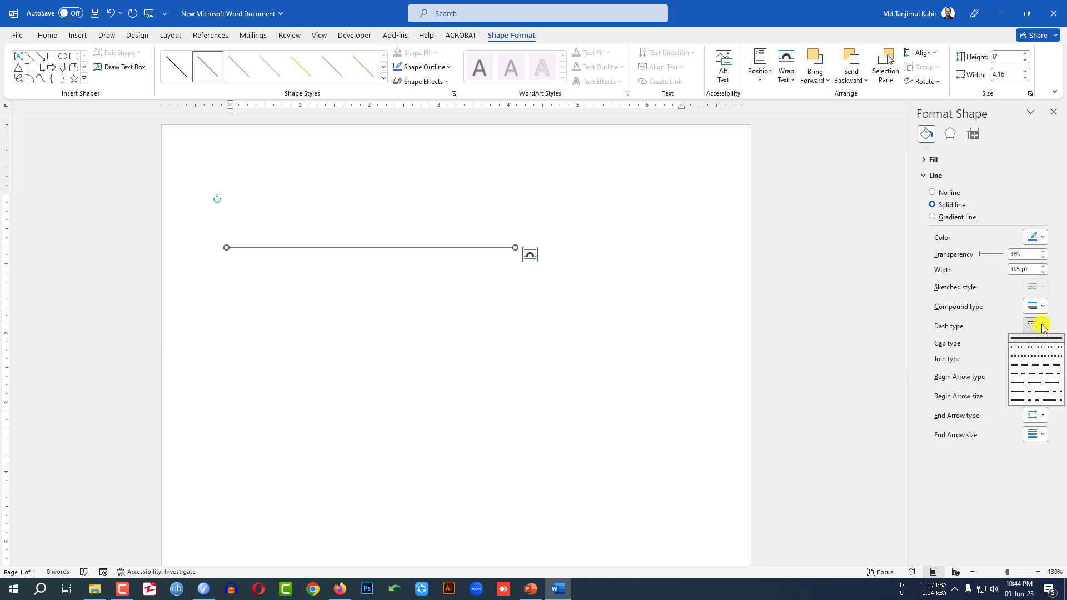
left_click(1032, 357)
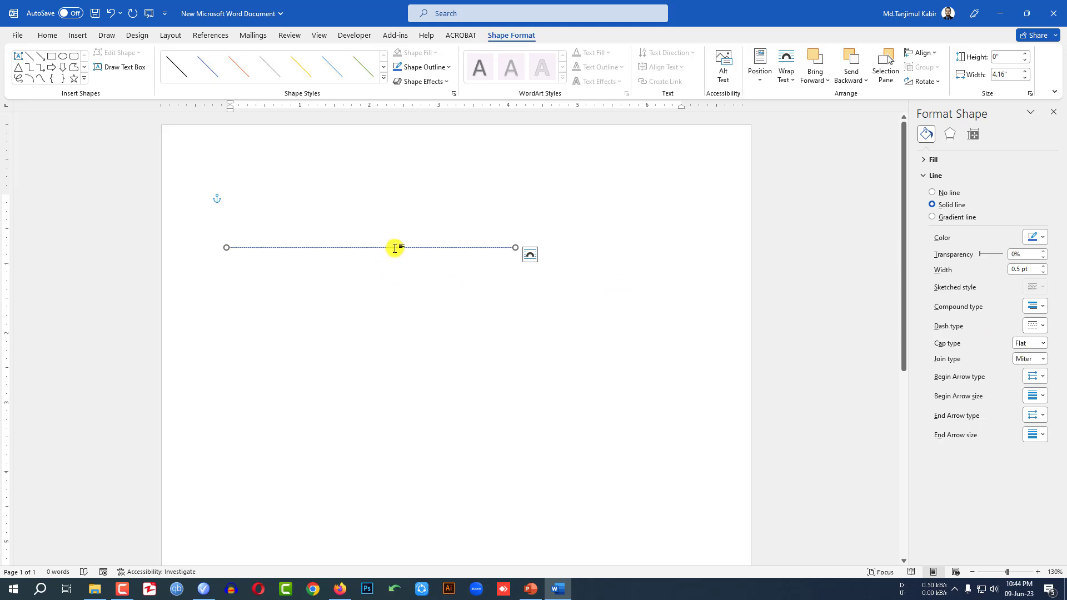
left_click(1044, 267)
left_click(1043, 267)
left_click(1043, 267)
left_click(1044, 267)
left_click(1043, 267)
left_click(1044, 267)
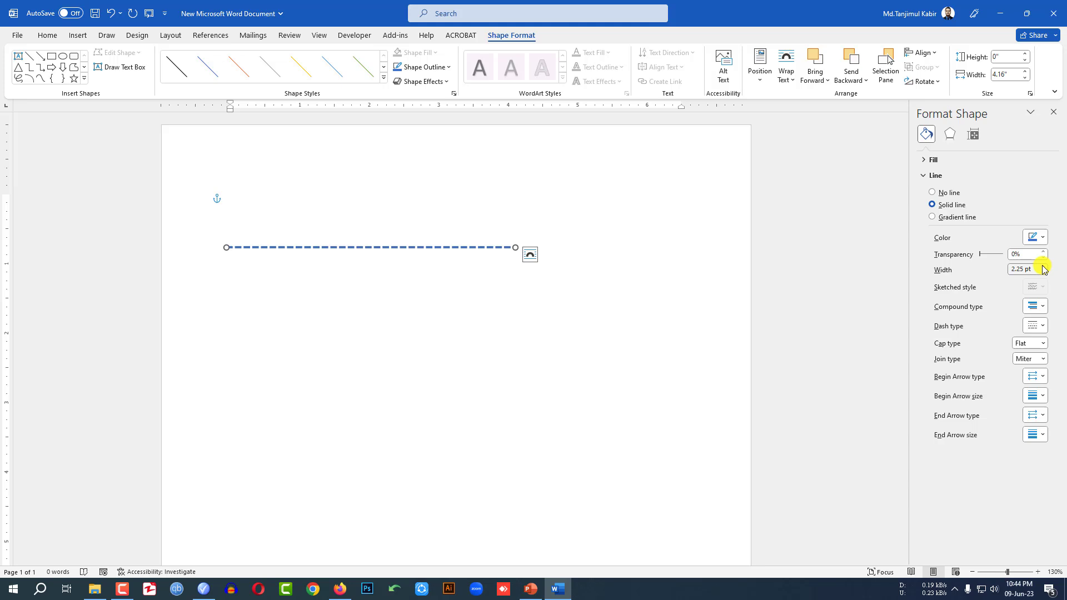
left_click(1035, 325)
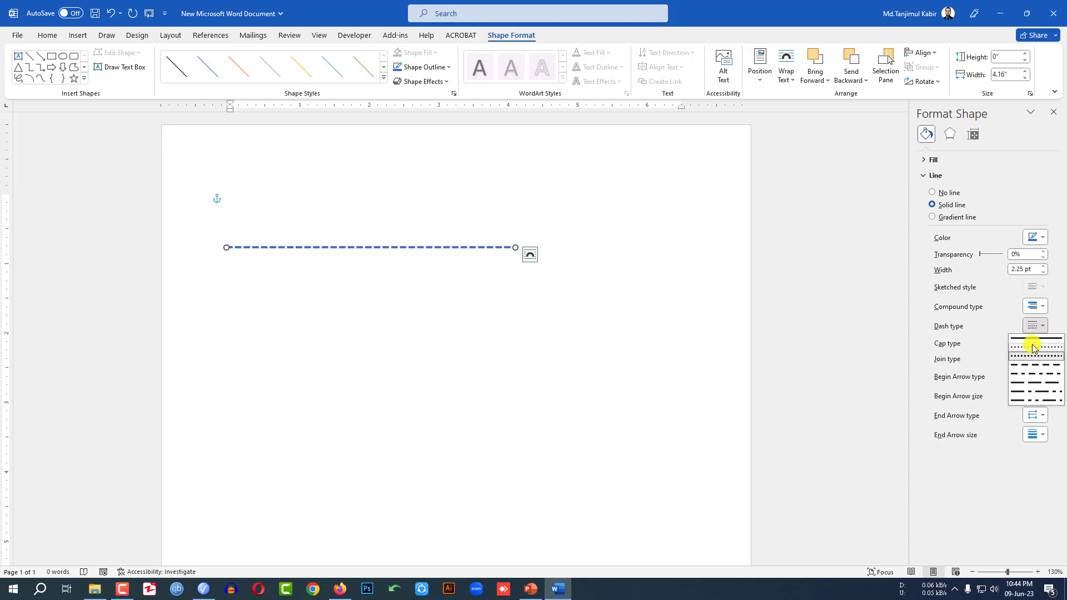
left_click(1034, 347)
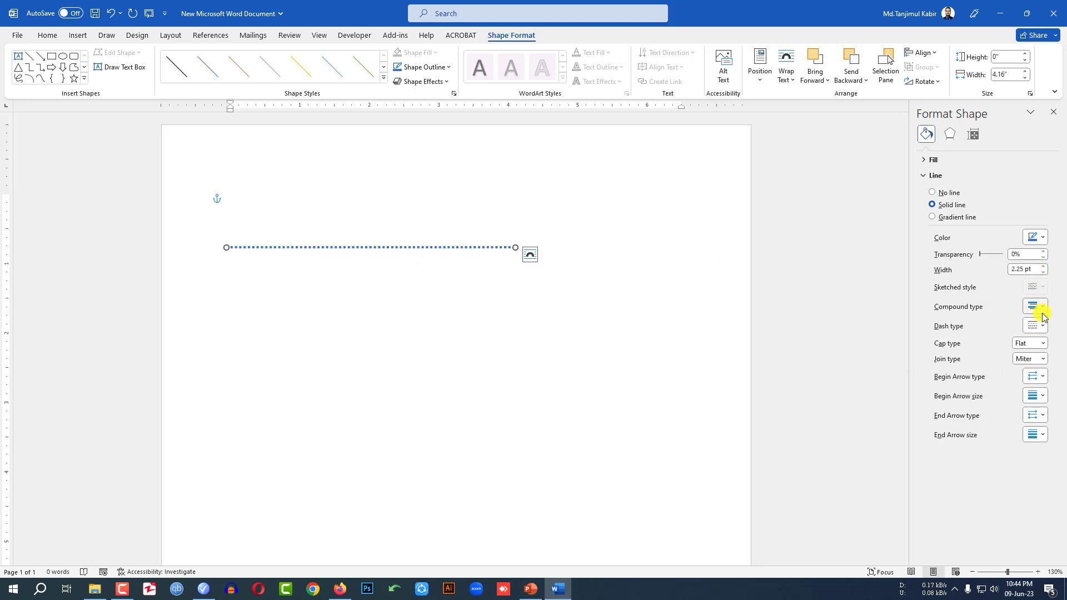
left_click(1042, 328)
left_click(1024, 388)
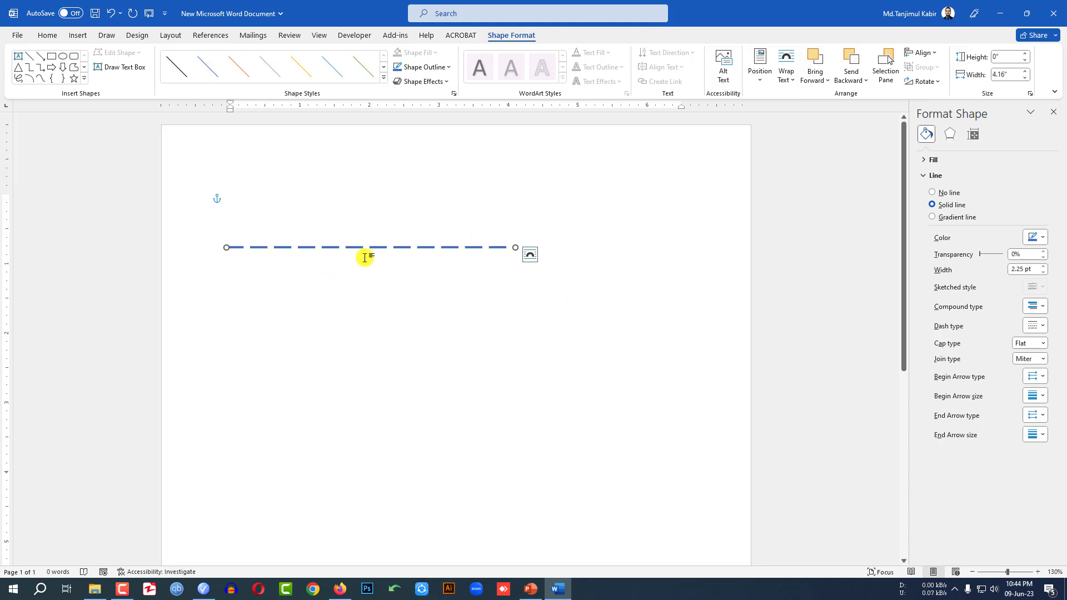
Deselect and reselect the dashed line and its empty paragraph to inspect it
left_click(366, 276)
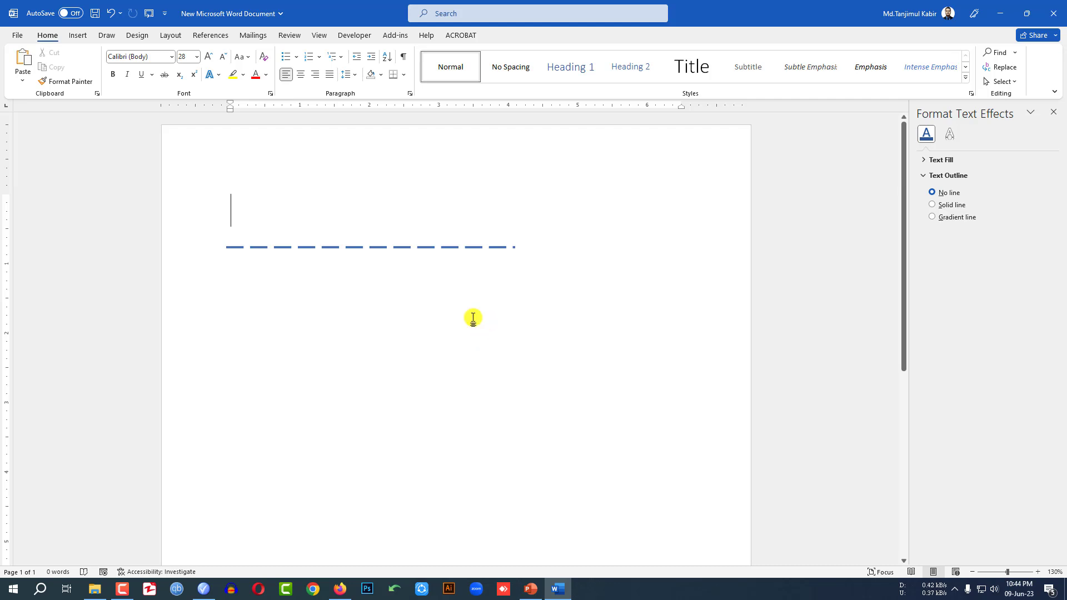
left_click(453, 247)
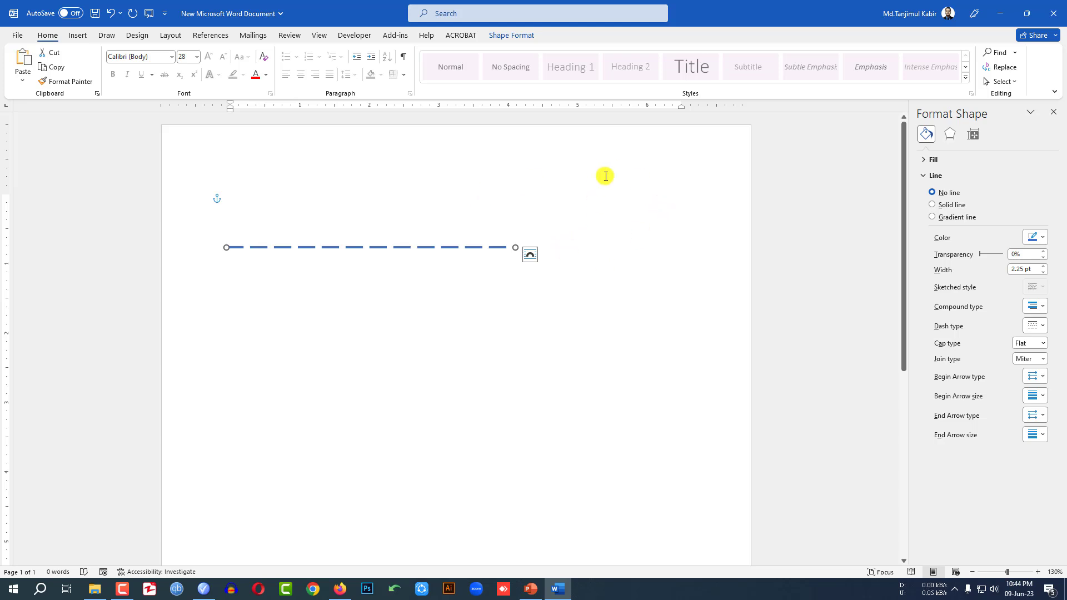
left_click(626, 161)
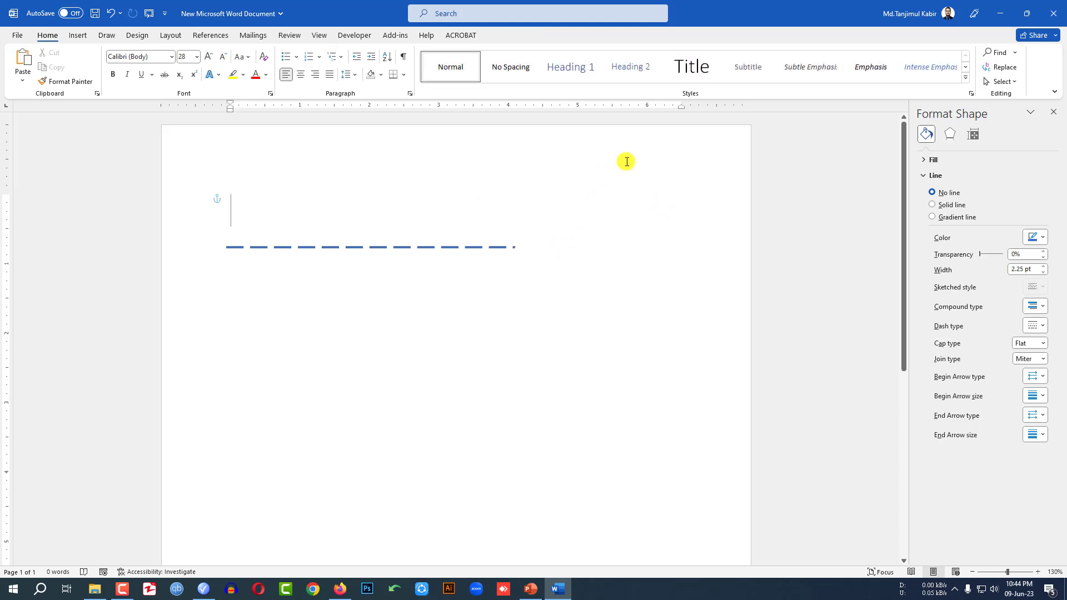
triple_click(743, 239)
left_click(747, 240)
triple_click(746, 238)
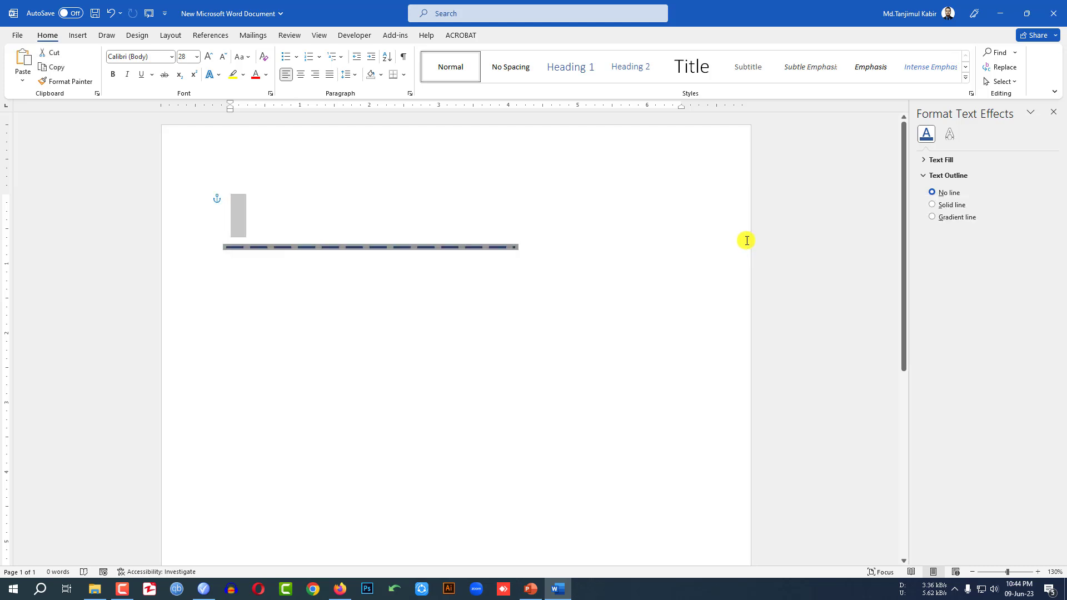
left_click(723, 247)
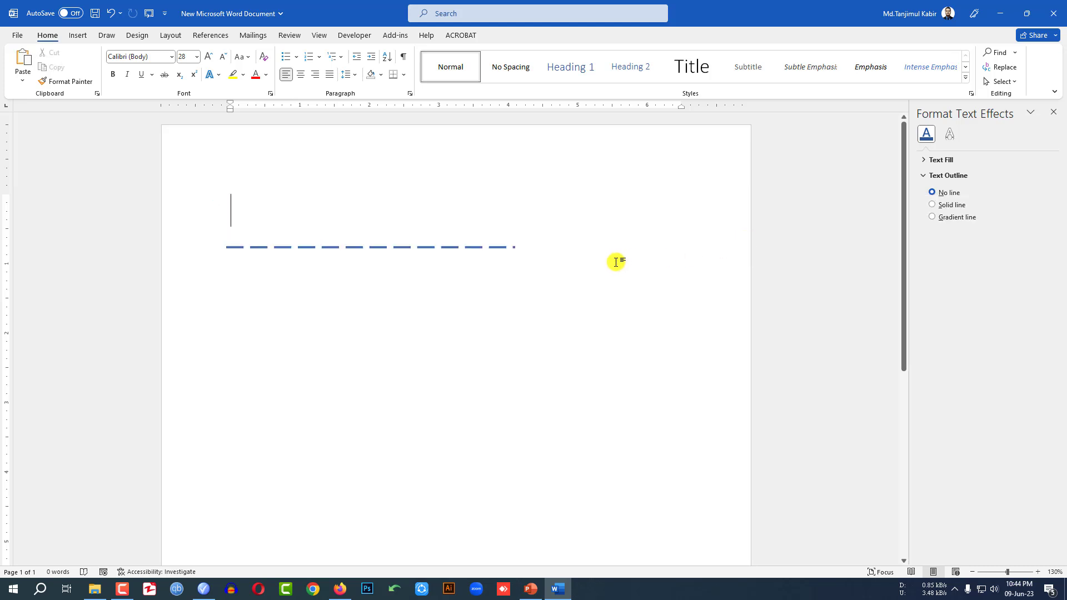
triple_click(742, 230)
left_click(729, 234)
triple_click(729, 235)
left_click(689, 244)
Draw a small text box at the page's right edge containing 'ggg'
left_click(78, 35)
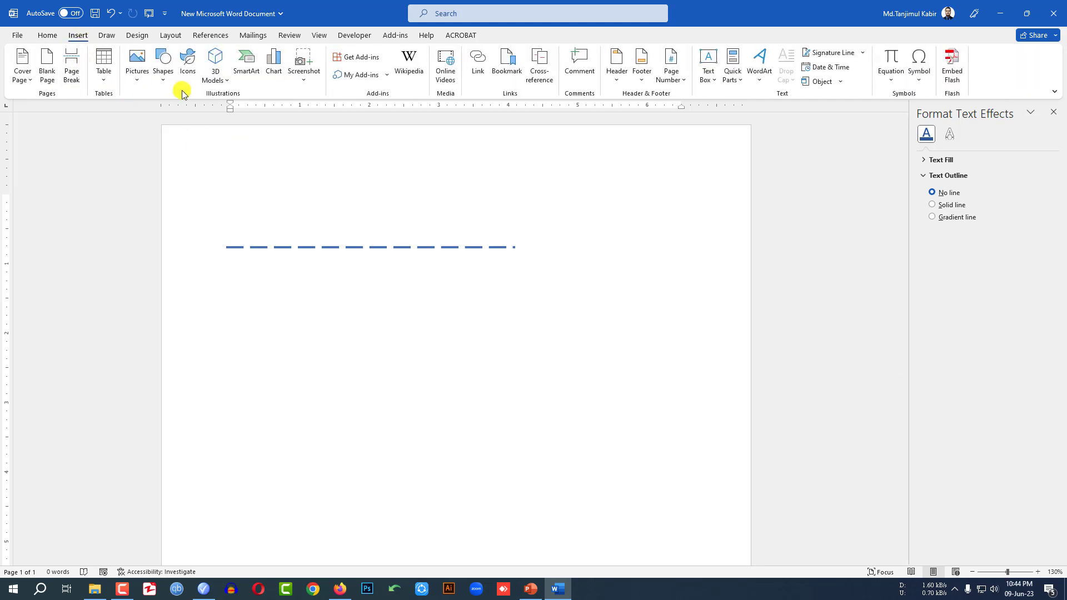
left_click(163, 75)
left_click(158, 115)
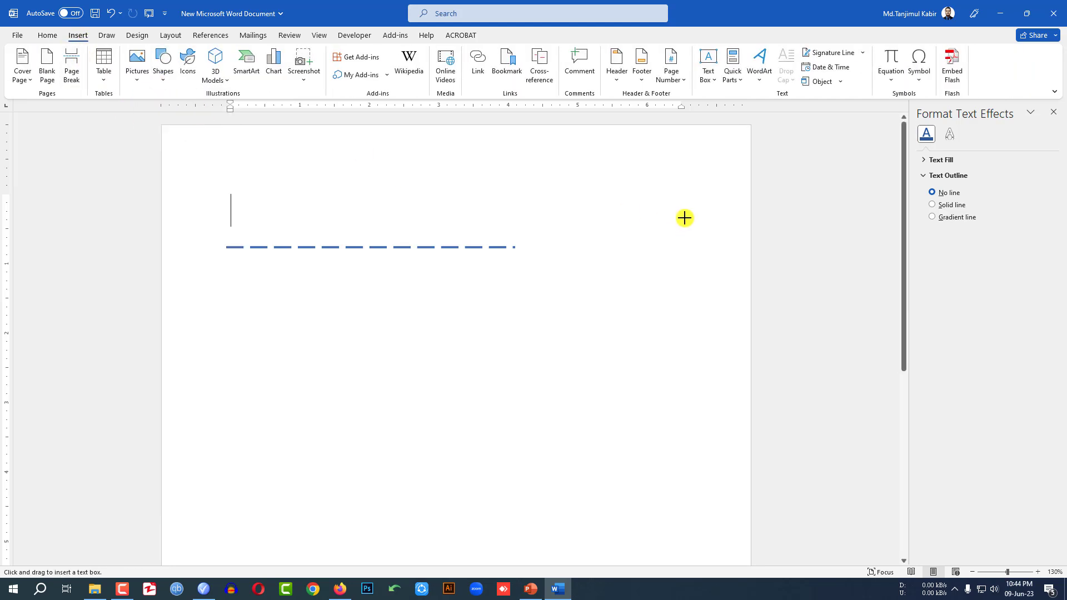
left_click_drag(717, 204, 746, 247)
type("ggg")
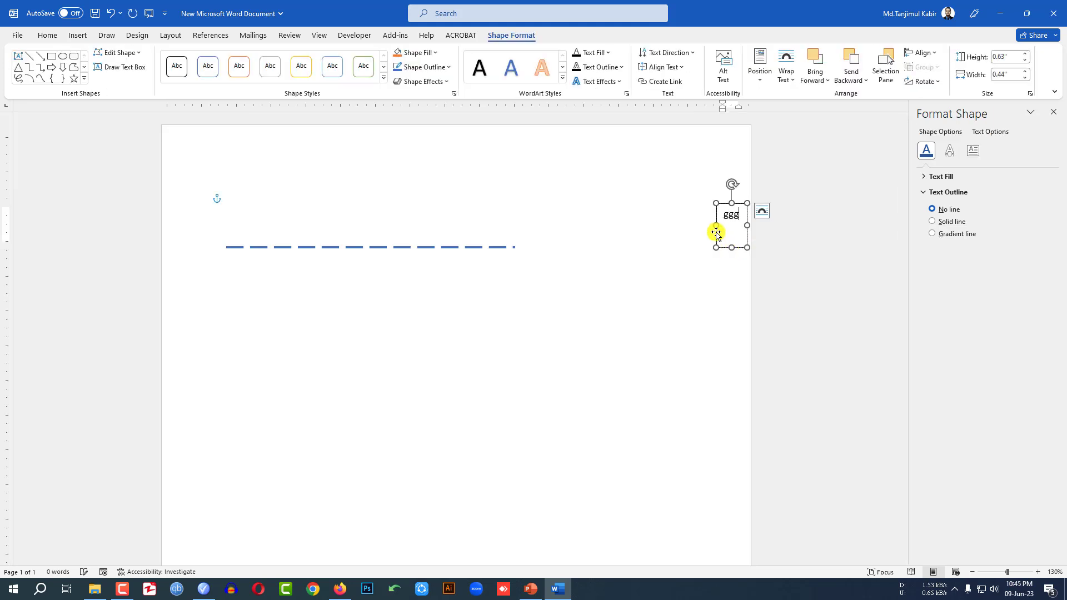
left_click(723, 281)
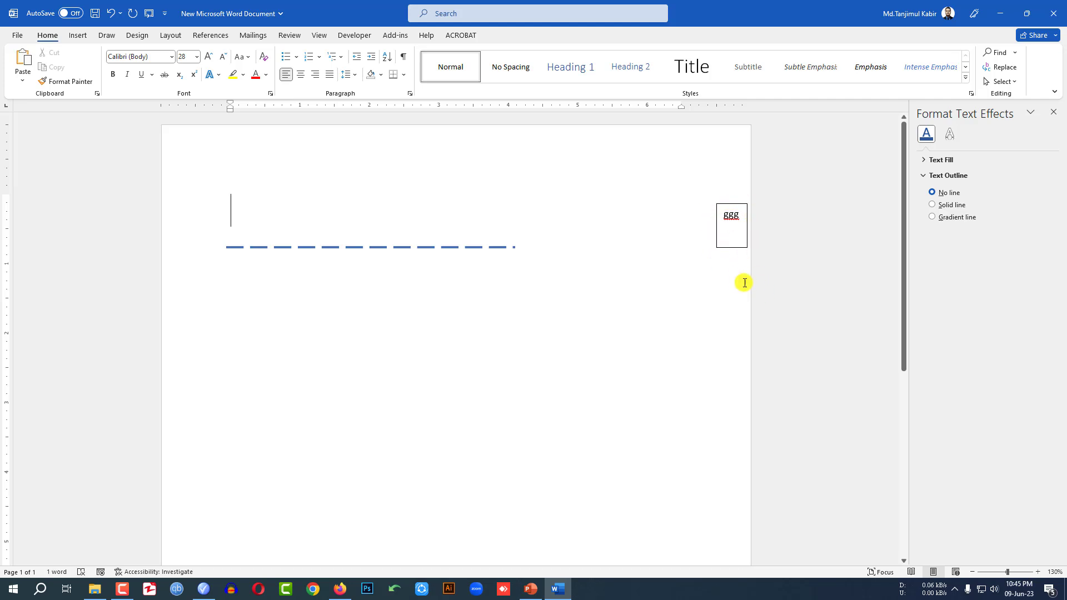
Set the ggg text box's Shape Outline to No Outline
left_click(727, 249)
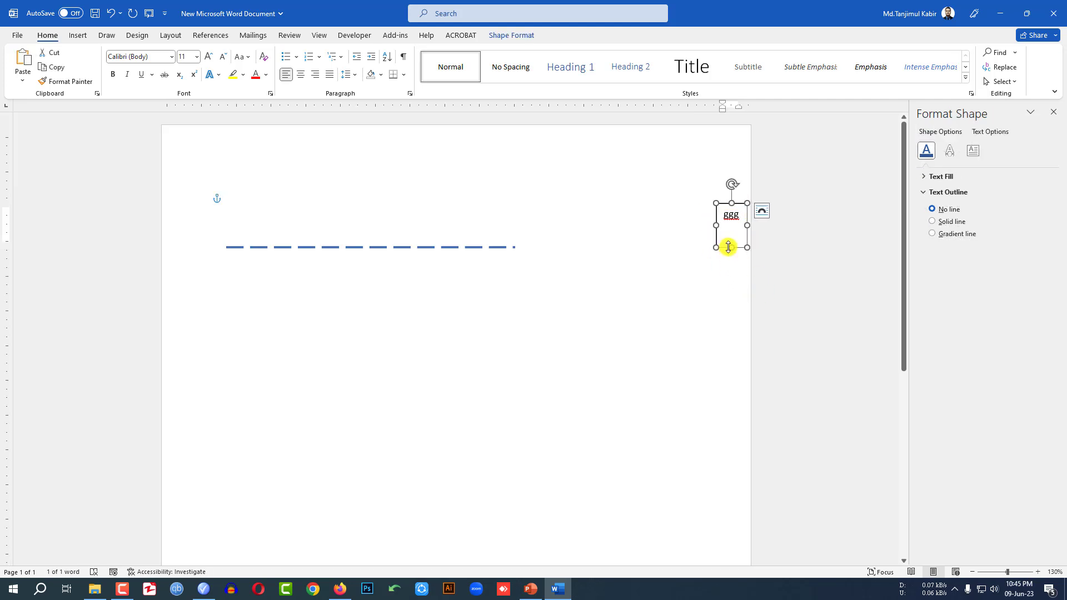
left_click(516, 36)
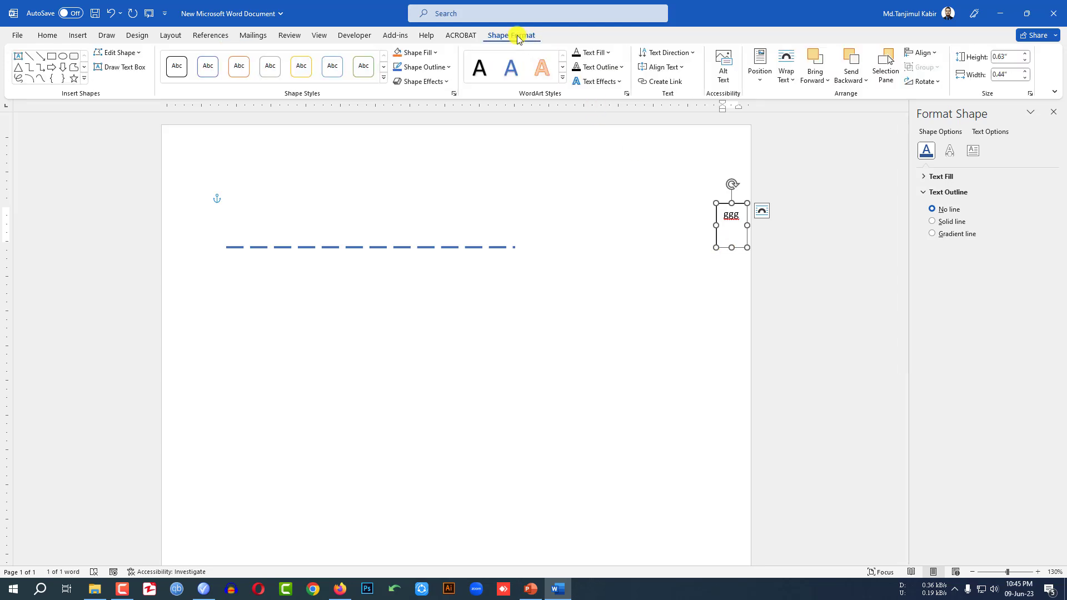
left_click(445, 66)
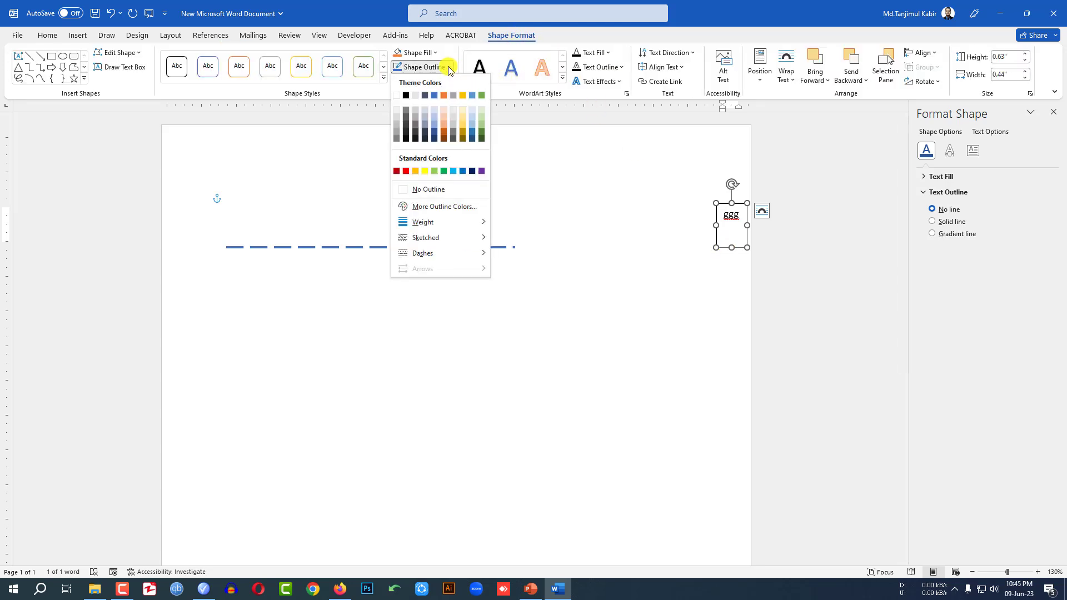
left_click(428, 189)
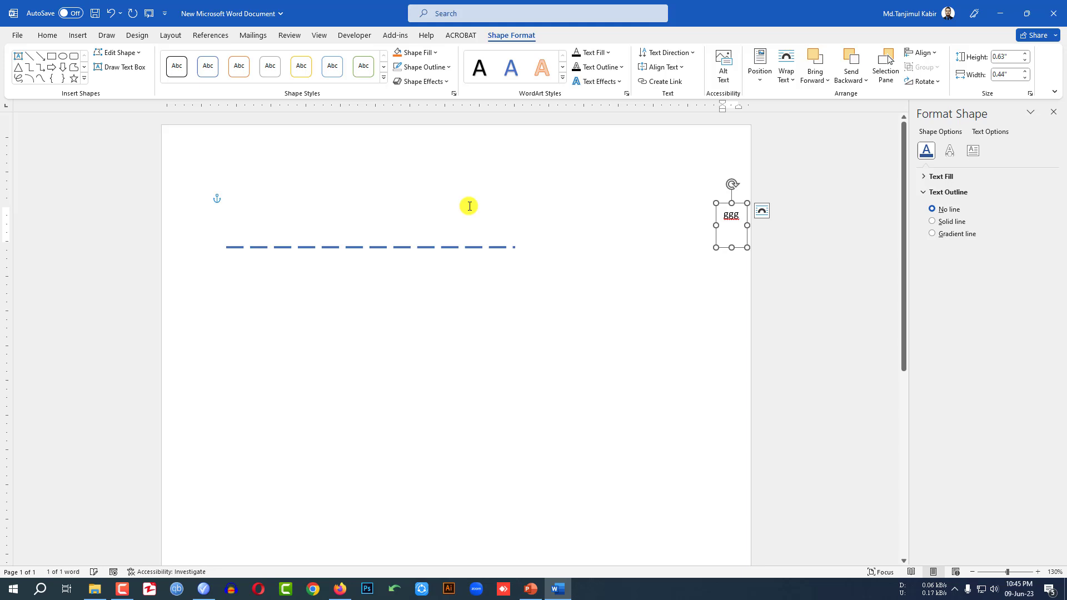
left_click(689, 316)
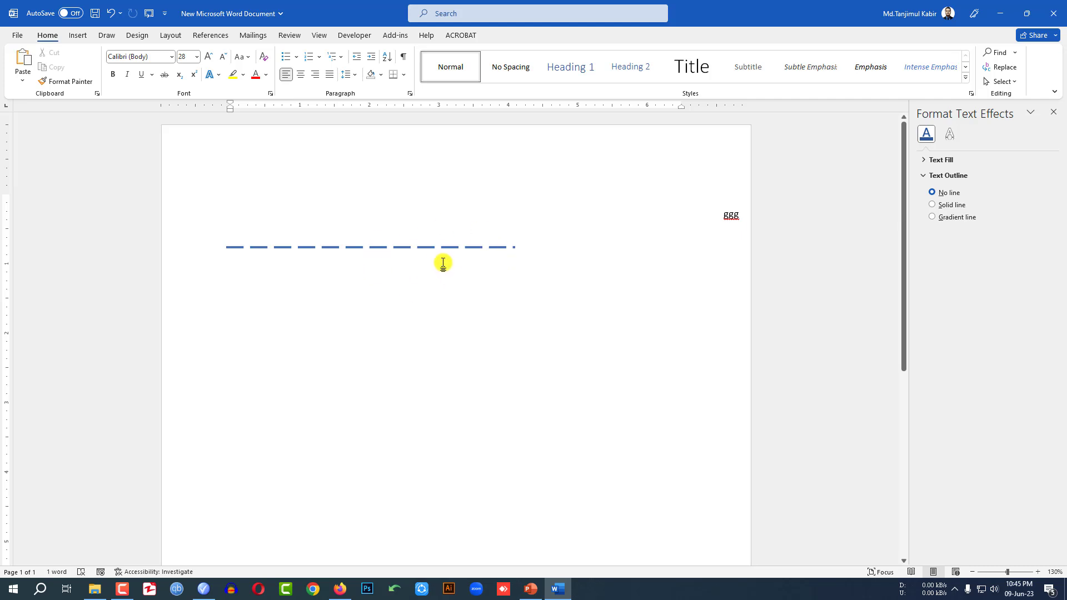
Delete the dashed line and draw a thin vertical line on the page's left side
left_click(433, 247)
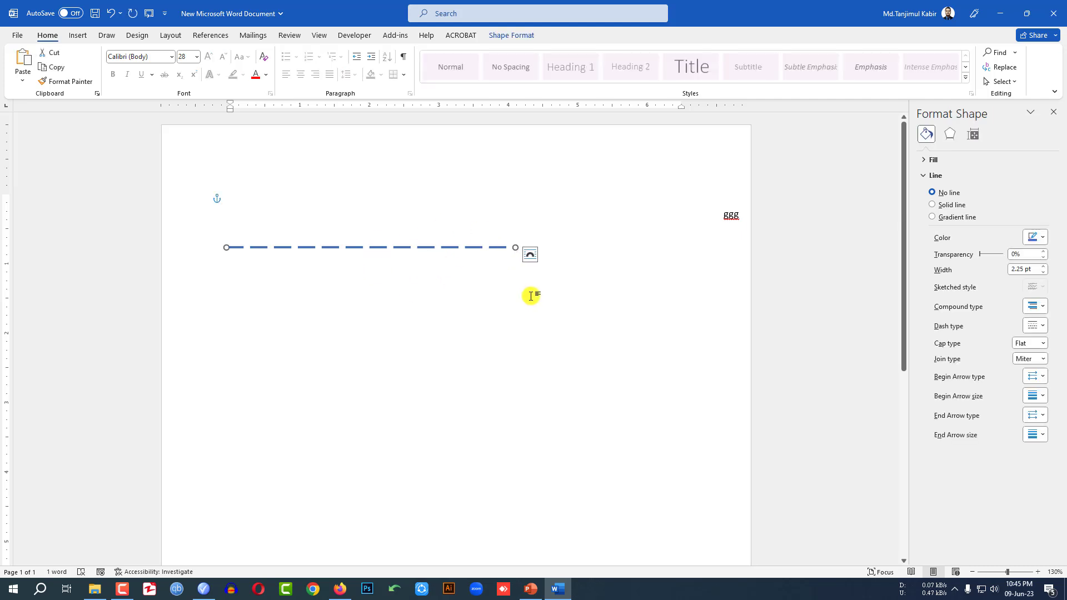
key("Delete")
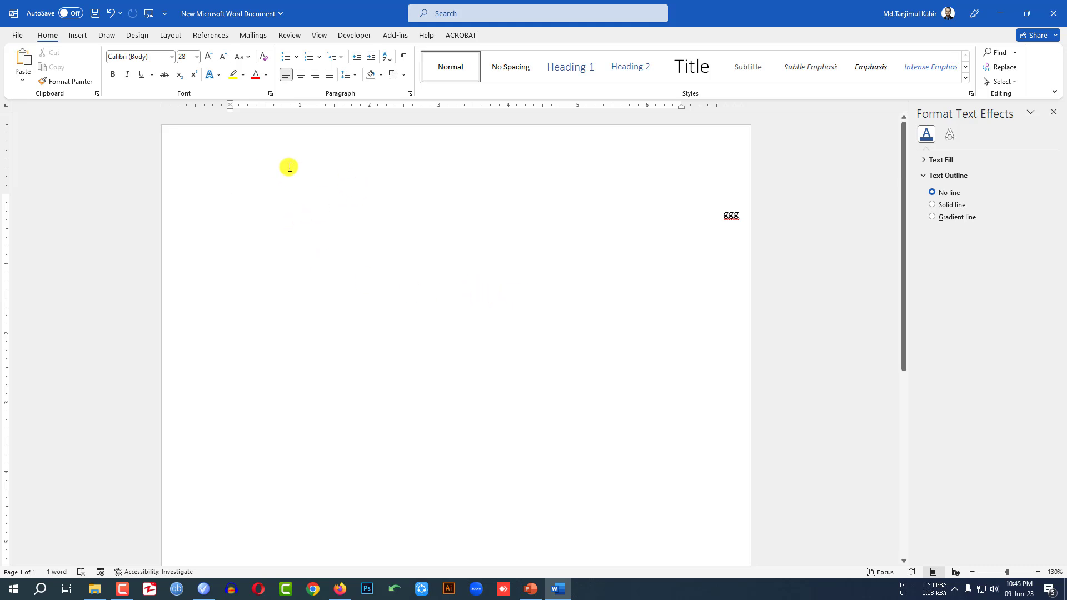
left_click(78, 35)
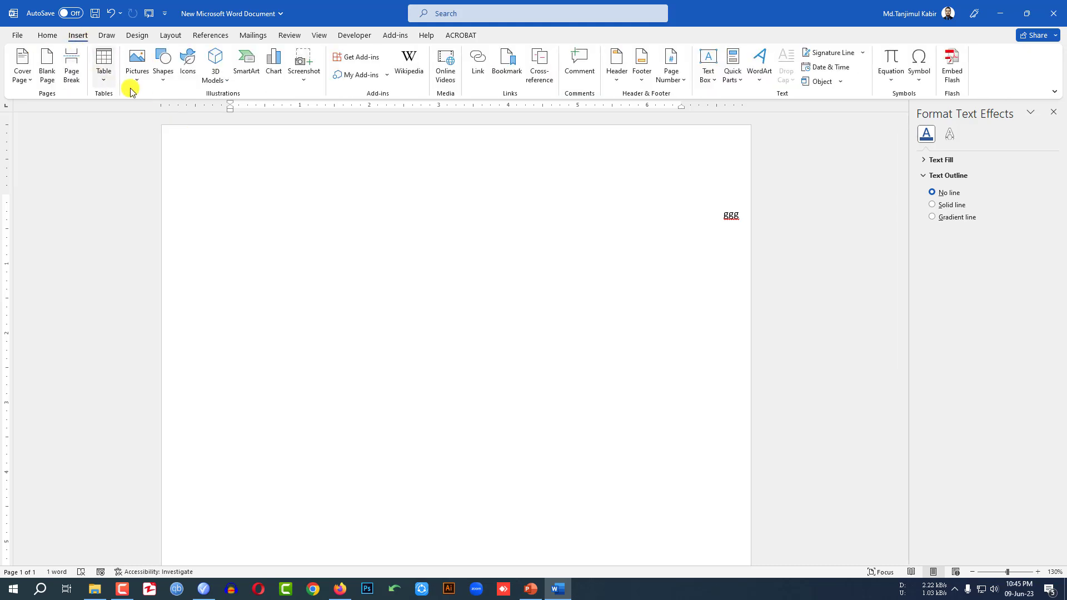
left_click(163, 83)
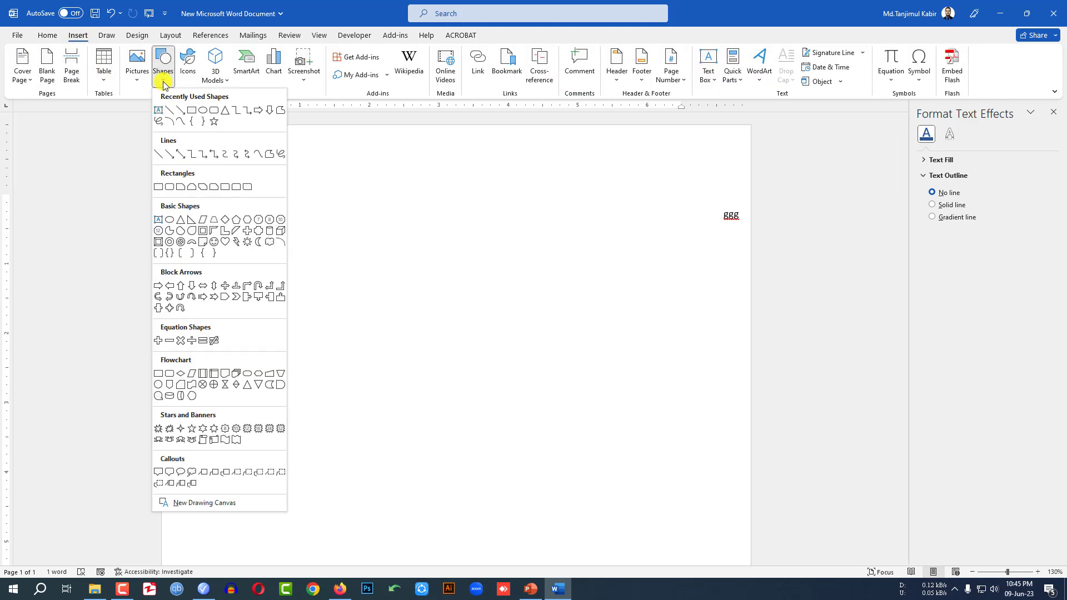
left_click(172, 114)
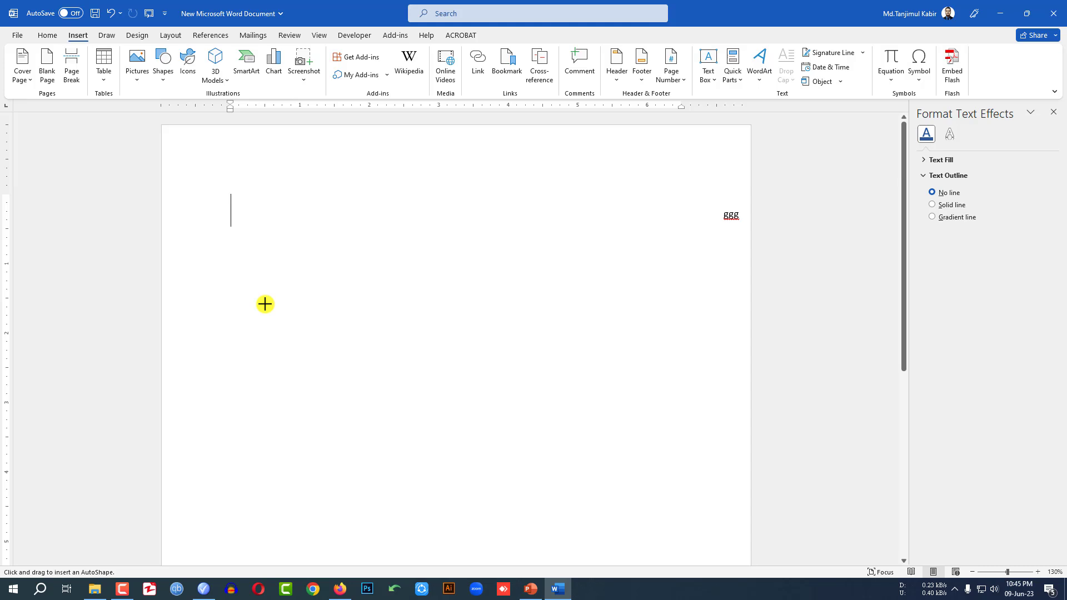
left_click_drag(228, 228, 228, 405)
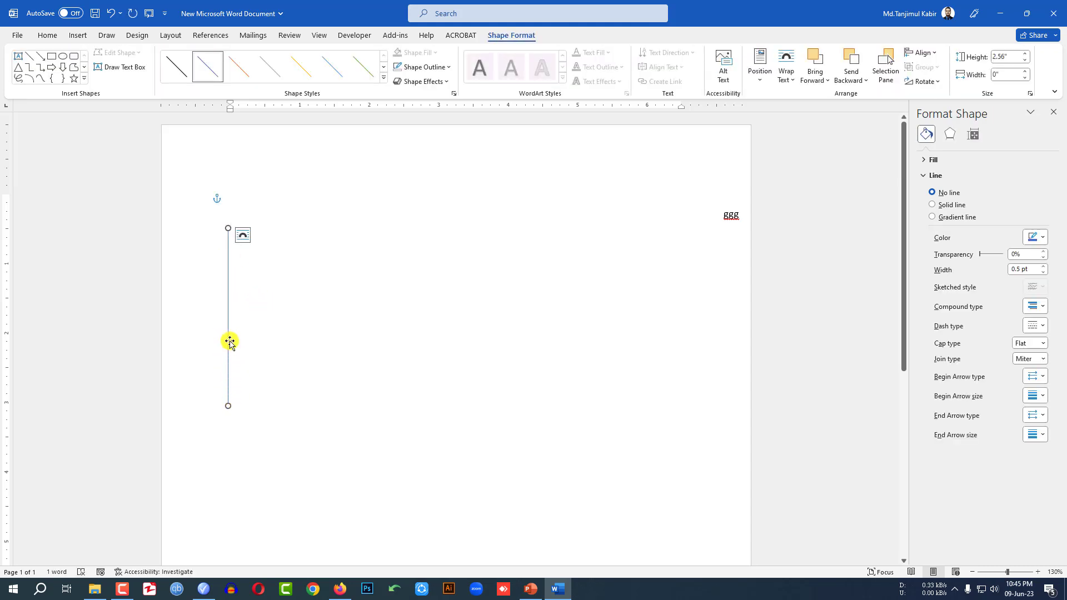
Duplicate the vertical line with Ctrl+D and move the last copy right and up
key("ctrl+d")
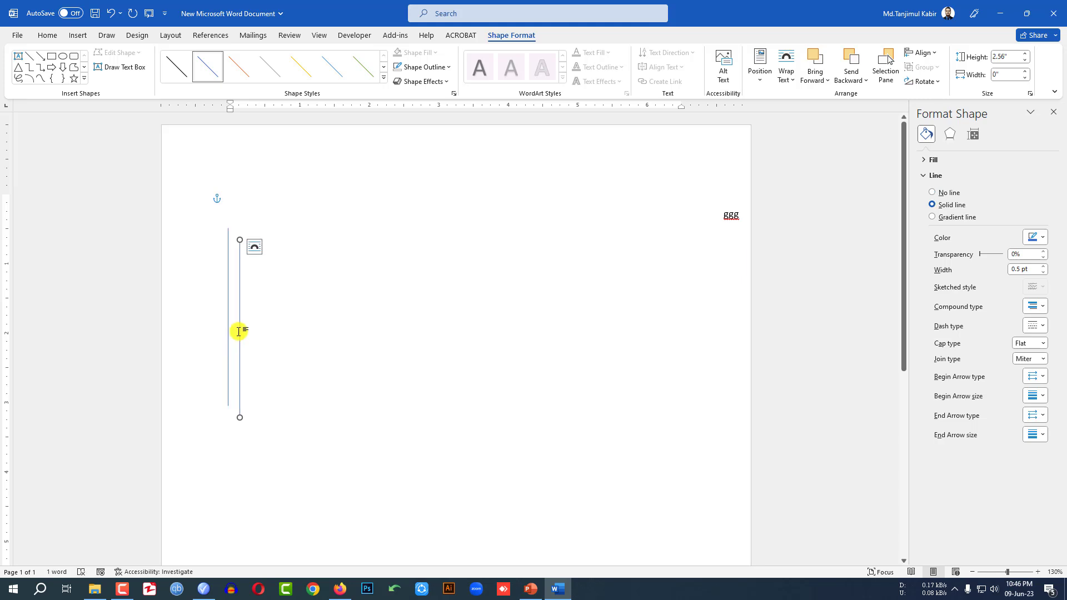
key("ctrl+d")
key("ctrl+d")
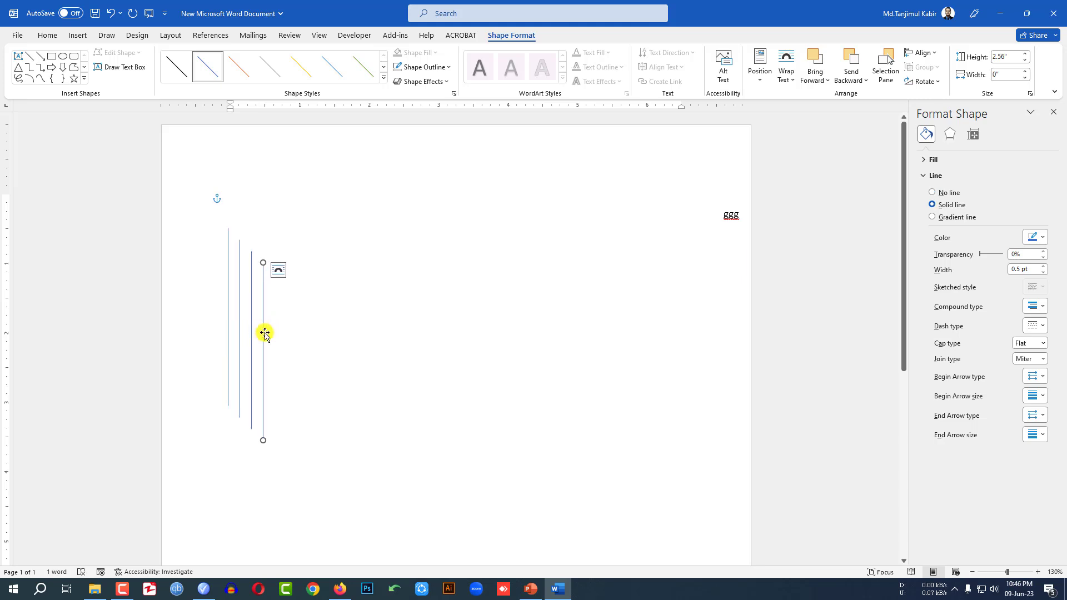
left_click_drag(265, 334, 333, 299)
Make the tall vertical line dashed and raise its width to 2 pt
left_click(341, 303)
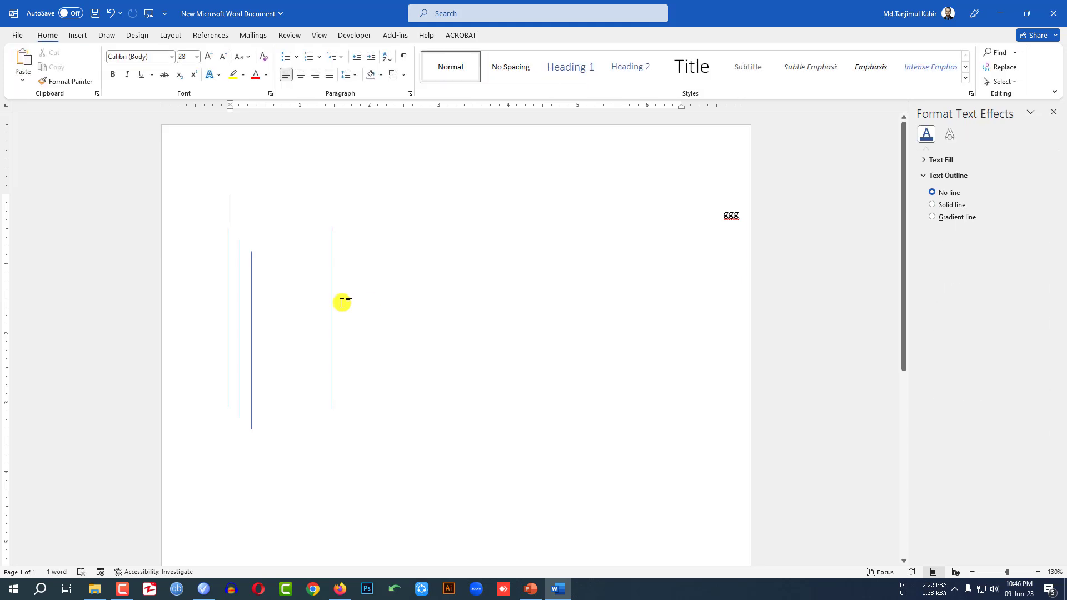
left_click(332, 298)
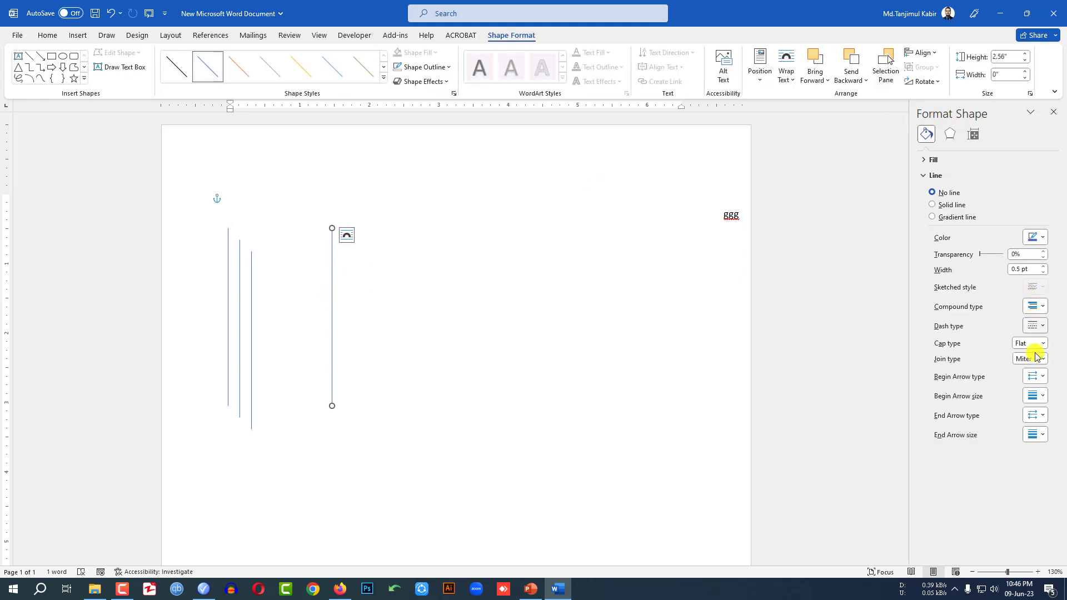
left_click(1035, 325)
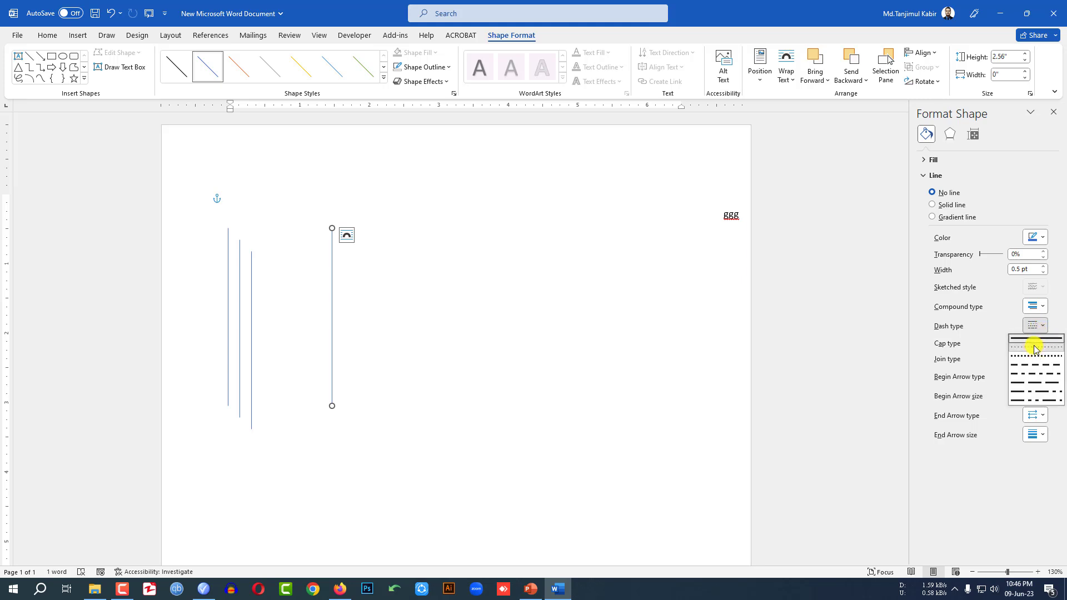
left_click(1035, 348)
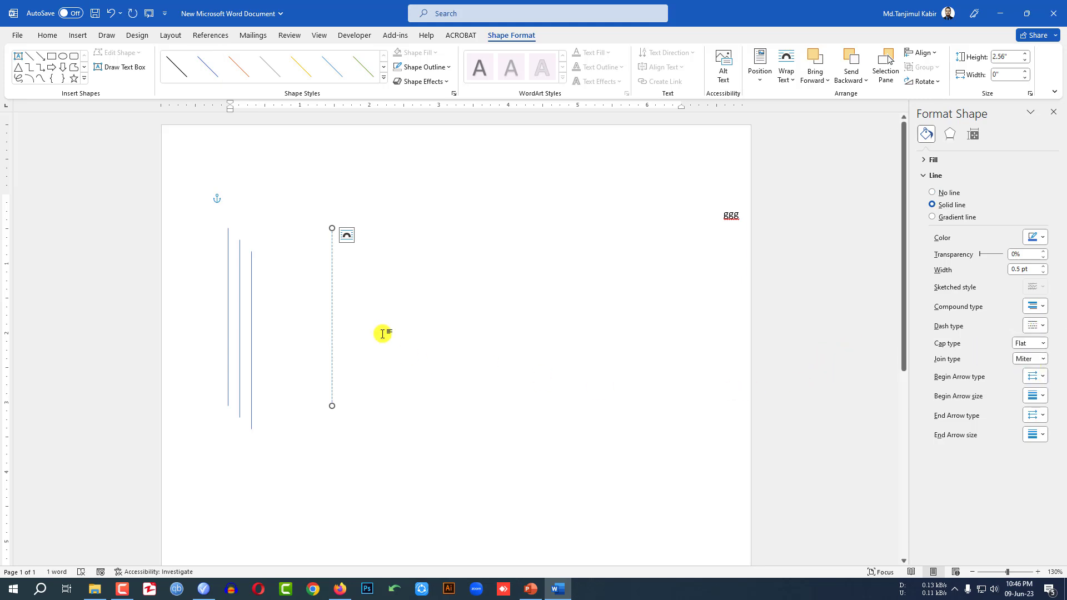
left_click(1042, 267)
left_click(1043, 267)
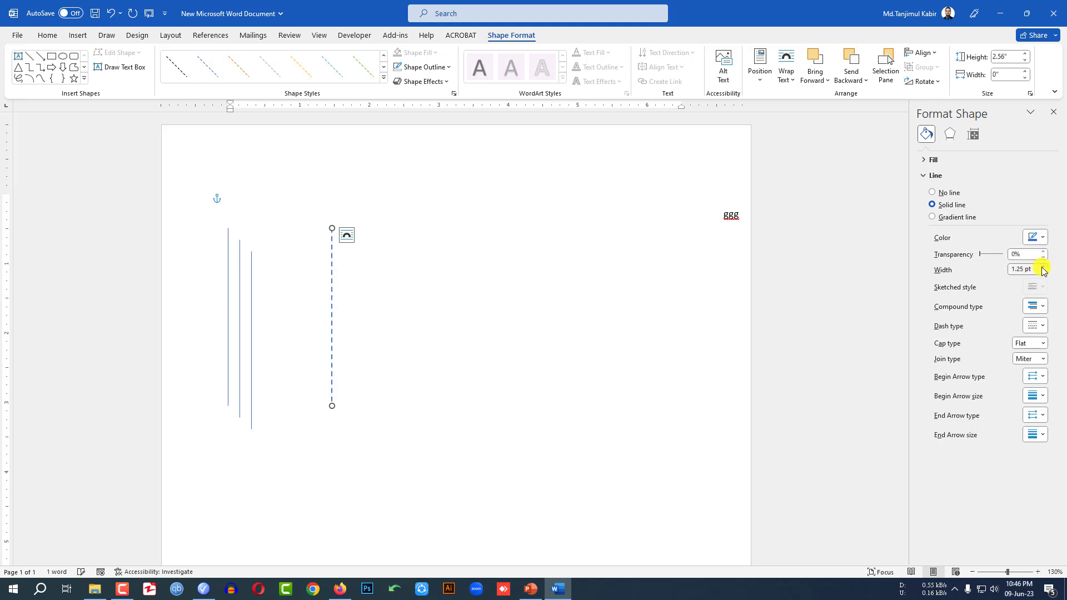
left_click(1043, 268)
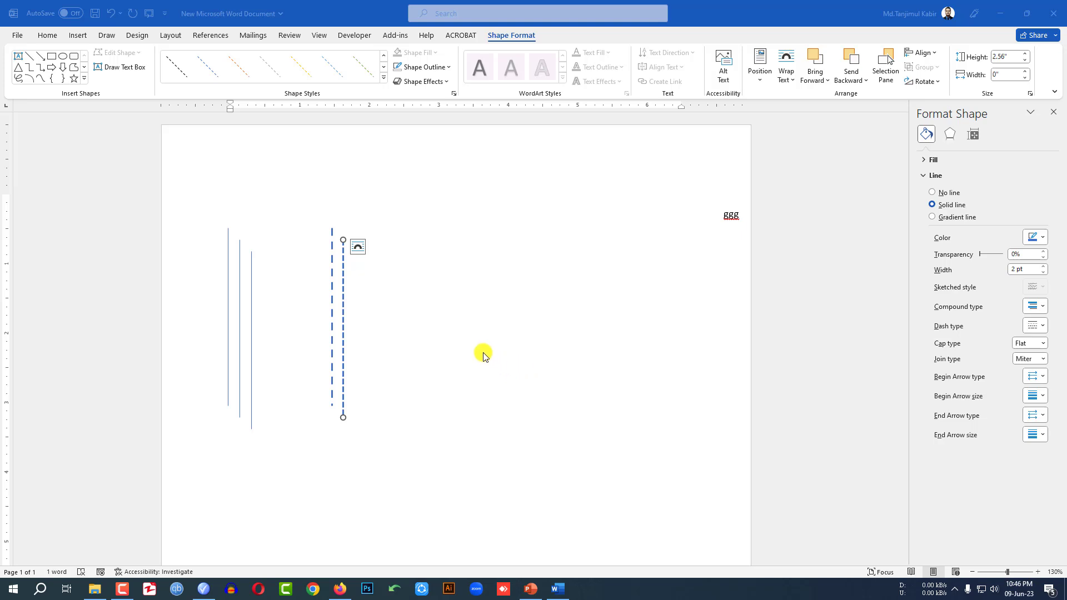
left_click(332, 286)
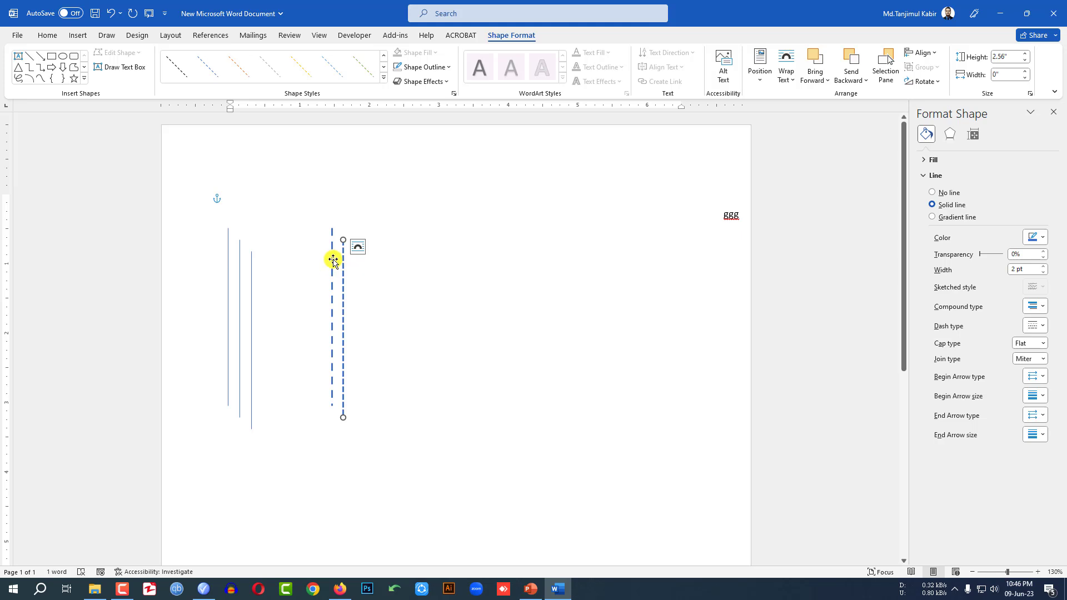
left_click(333, 260)
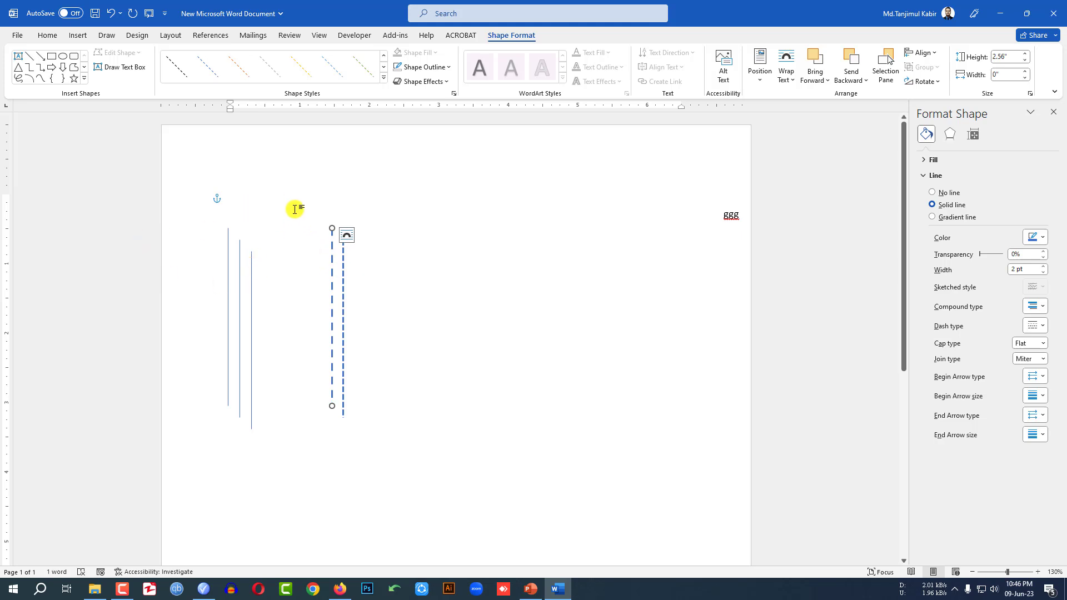
left_click(343, 269)
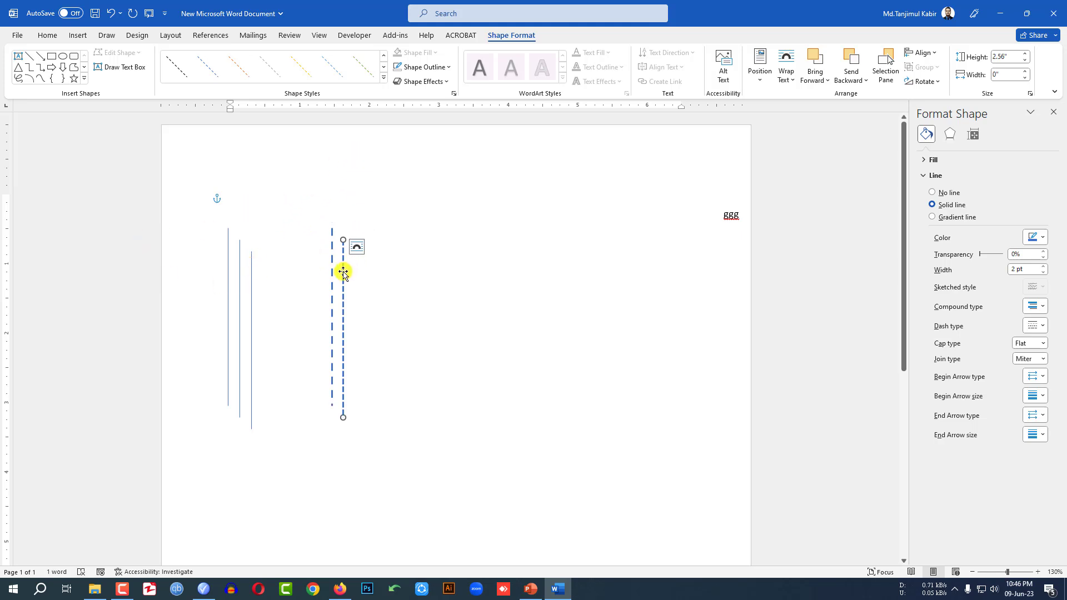
left_click(384, 78)
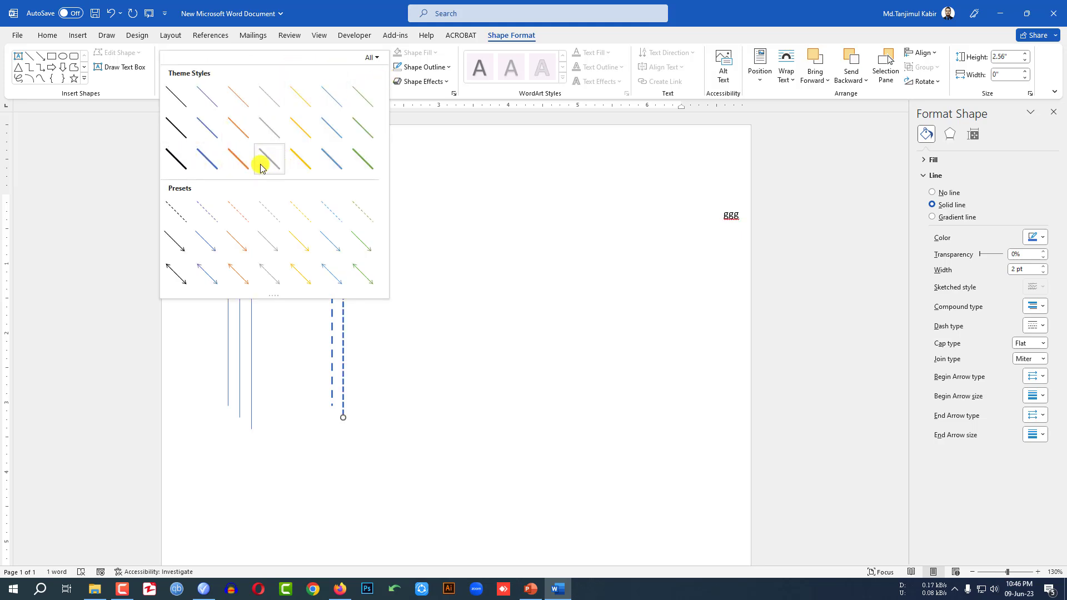
left_click(243, 165)
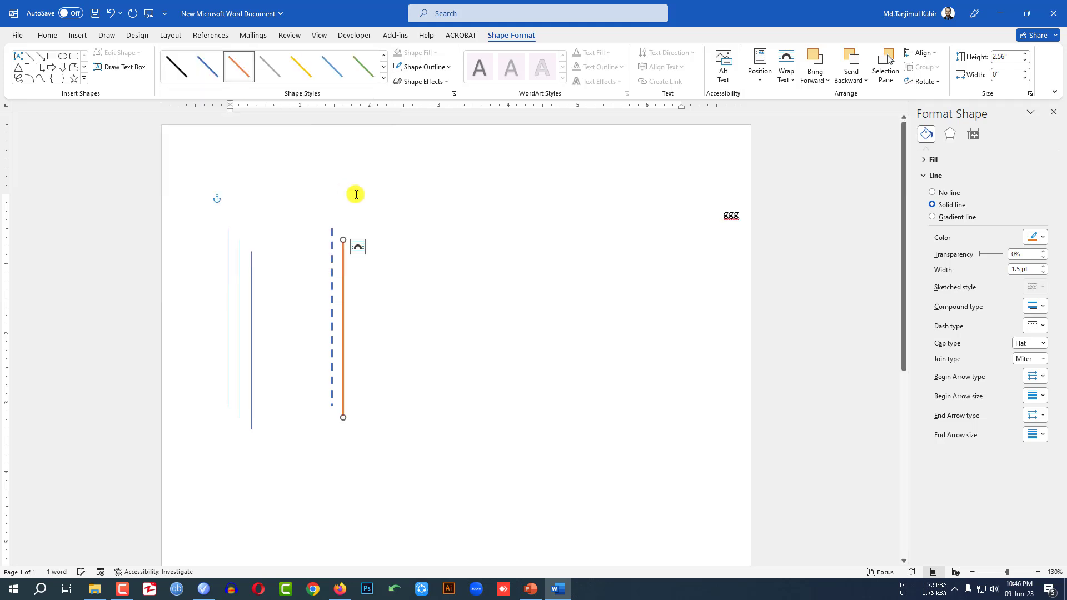
left_click(377, 281)
left_click(343, 275)
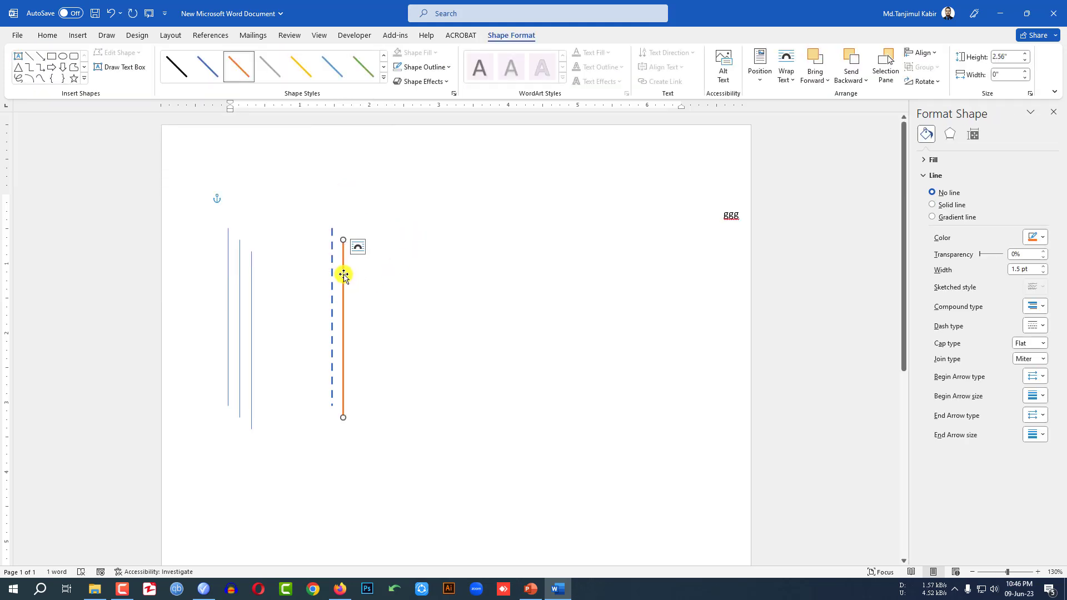
key("ctrl+z")
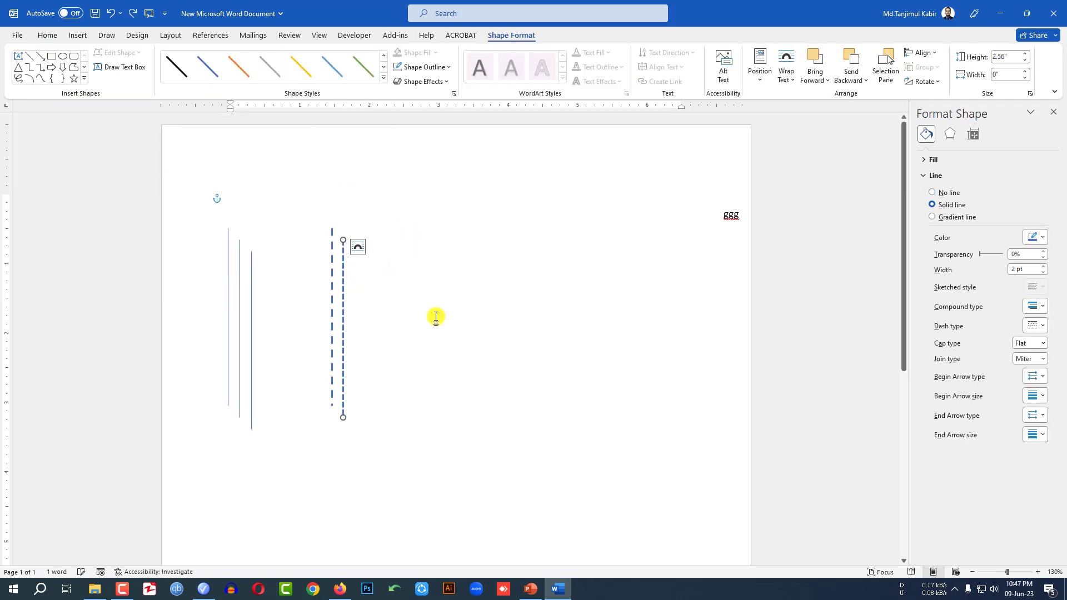
left_click(351, 293)
left_click(345, 287)
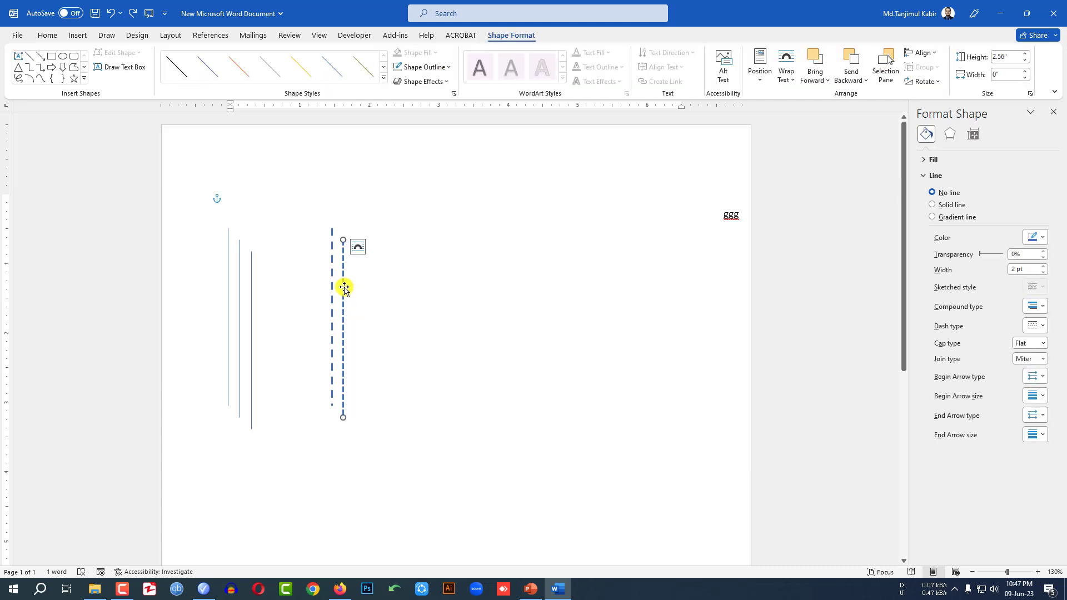
Colour the right dashed line purple via Format Shape
right_click(345, 288)
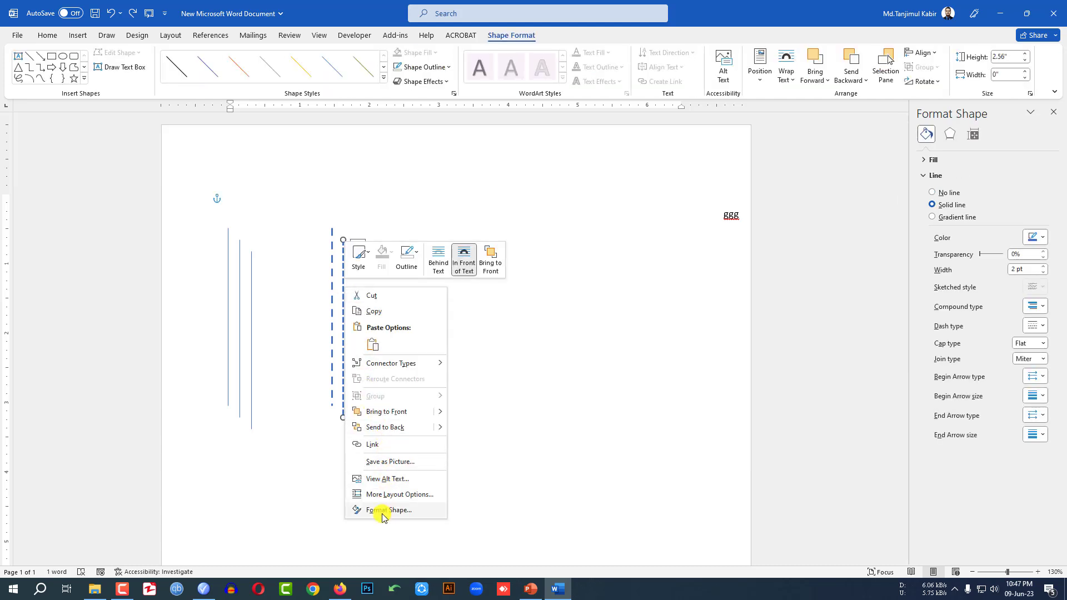
left_click(371, 507)
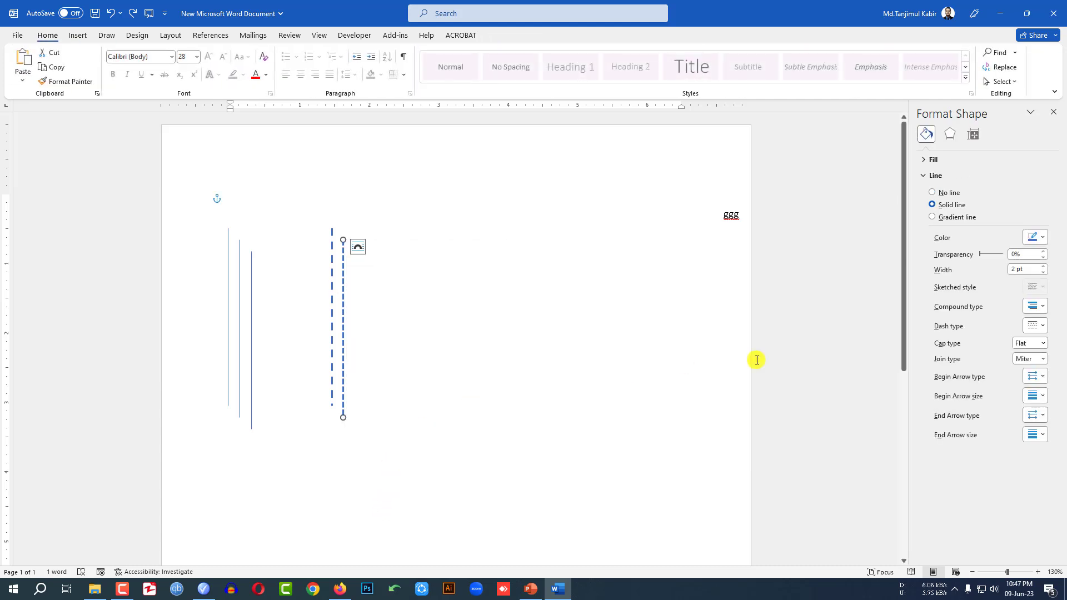
left_click(1040, 239)
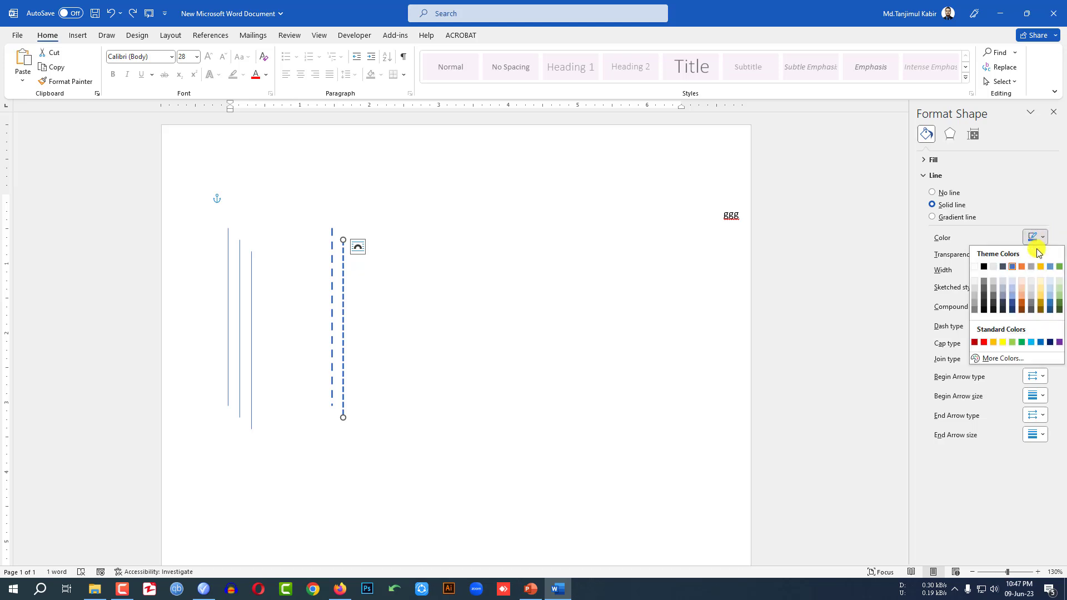
left_click(1060, 343)
left_click(412, 328)
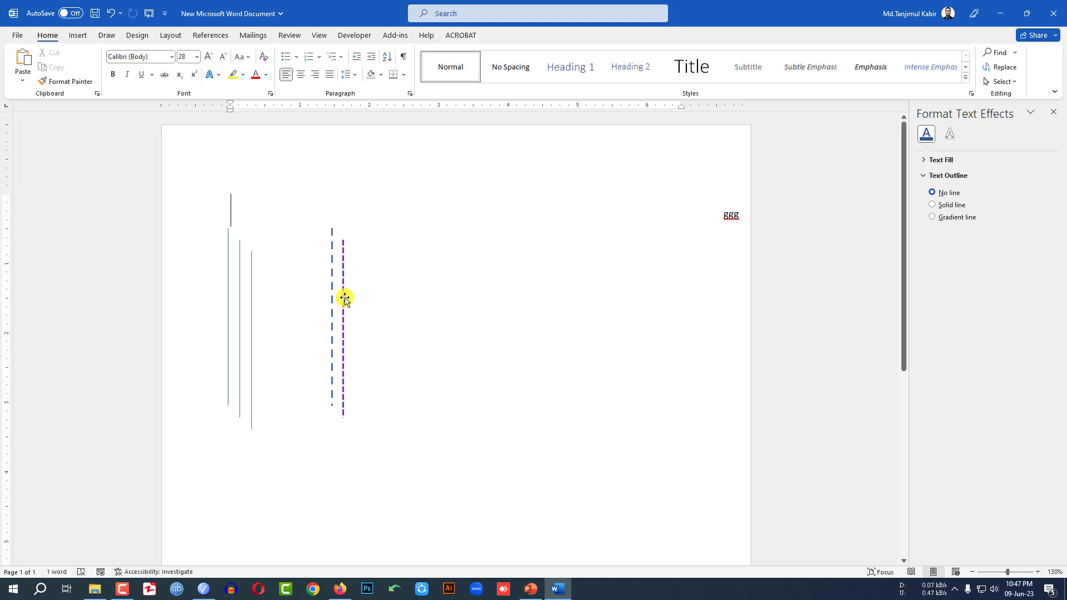
Colour the left dashed line red
left_click(332, 288)
left_click(331, 285)
left_click(332, 282)
left_click(1035, 237)
left_click(984, 342)
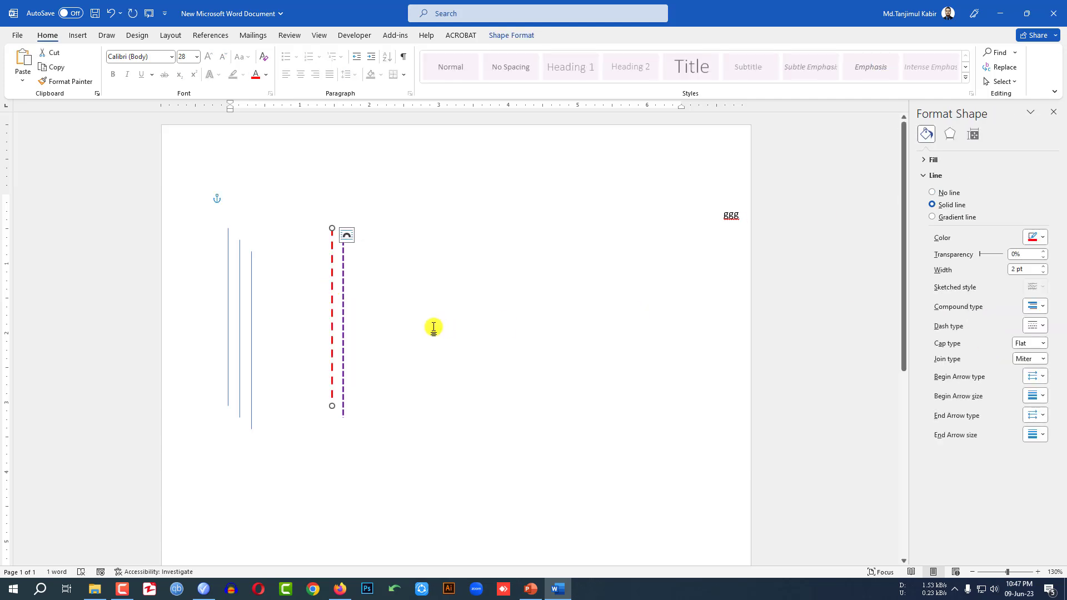
left_click(375, 317)
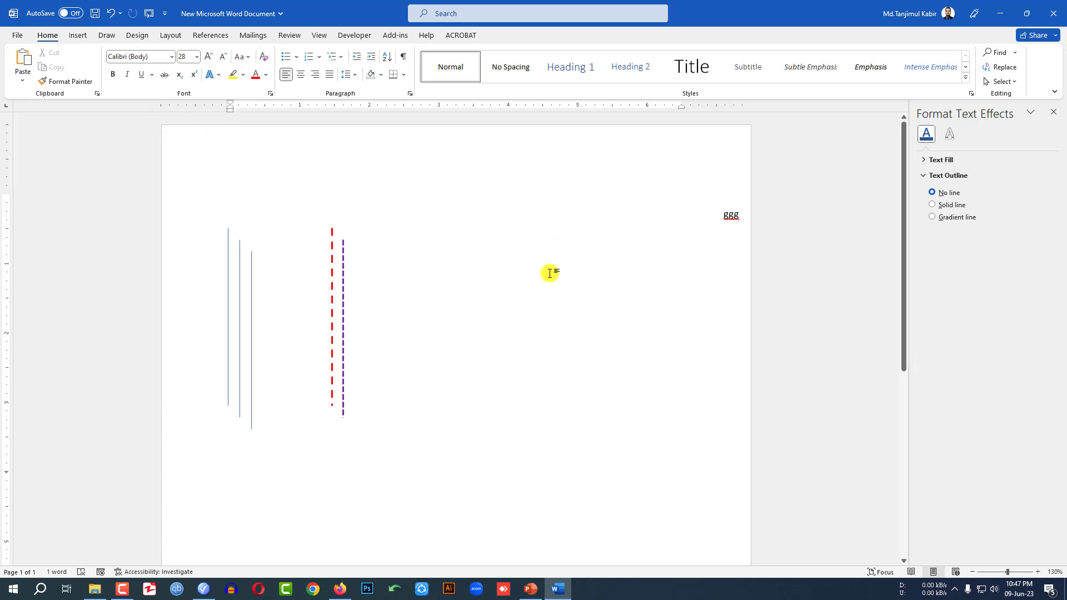
Insert the portrait photo from the Downloads folder via Pictures > This Device
left_click(78, 36)
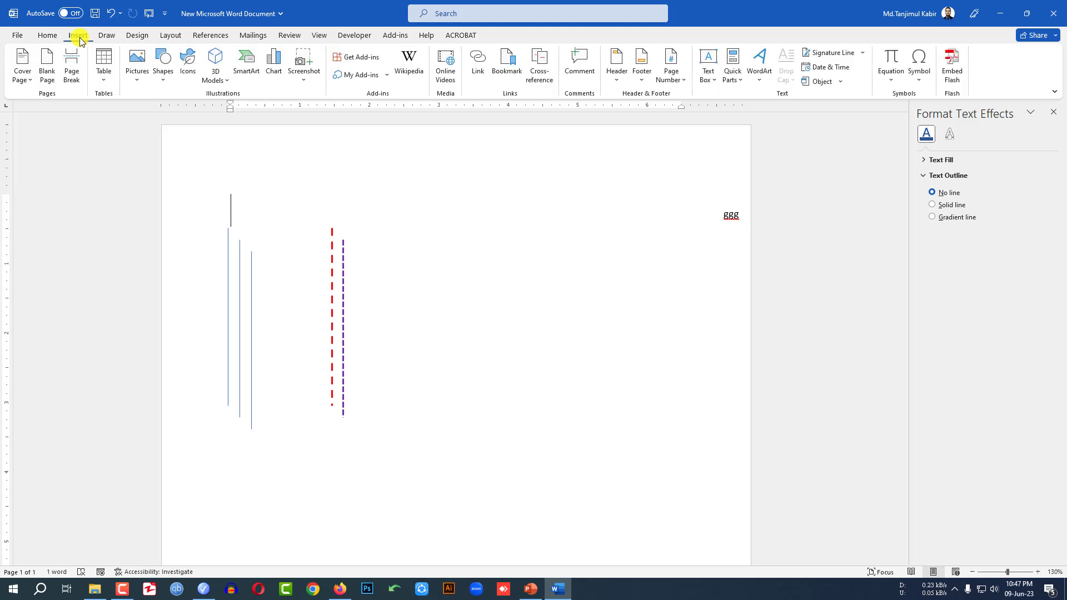
left_click(137, 64)
left_click(155, 114)
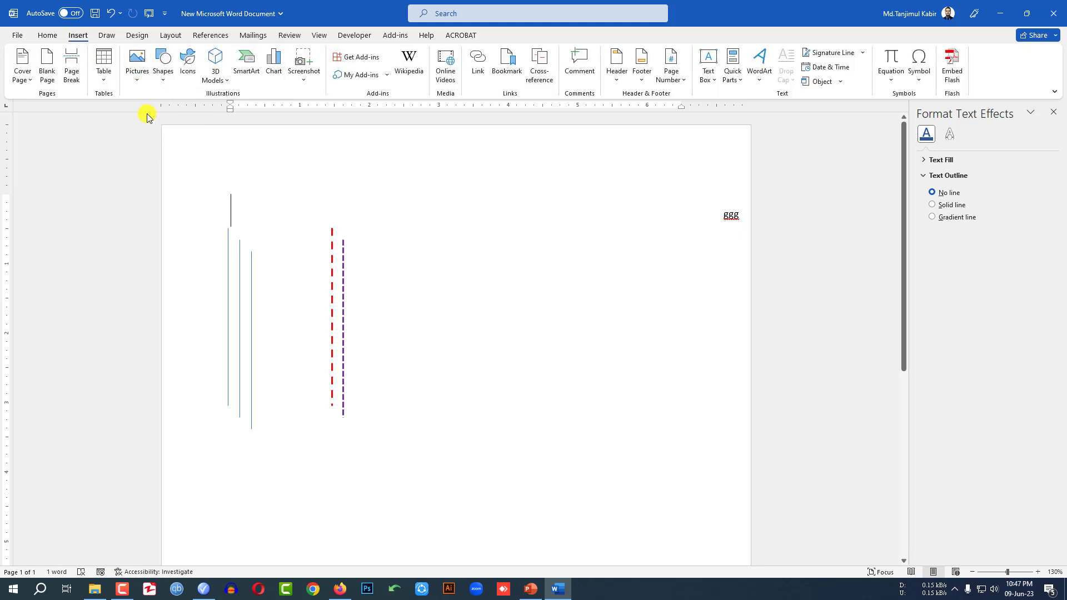
scroll(259, 177, "down", 3)
scroll(259, 179, "down", 5)
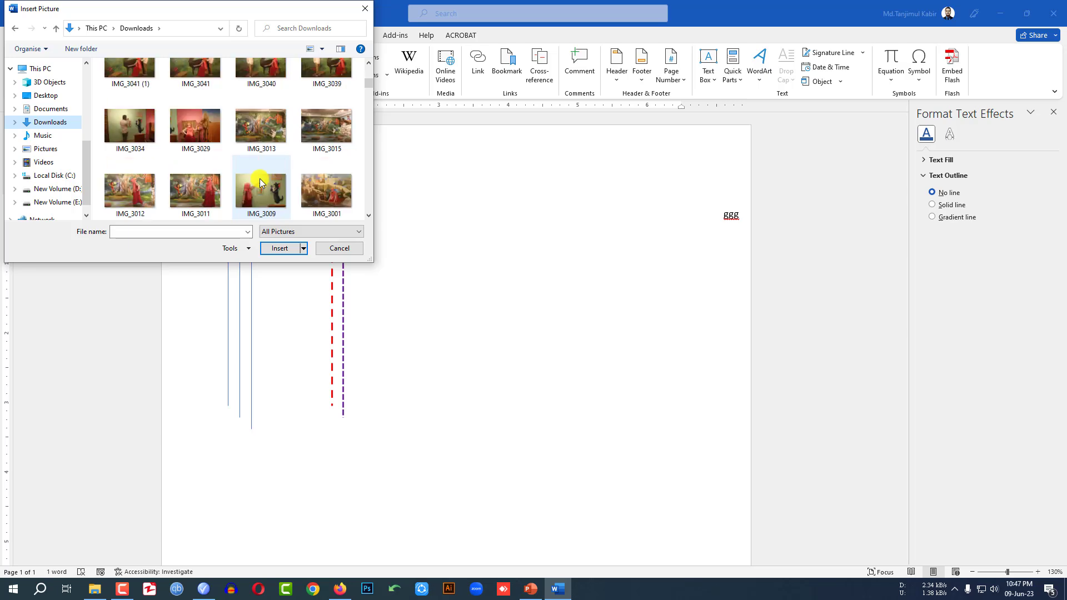
scroll(259, 179, "down", 3)
scroll(261, 182, "down", 3)
scroll(263, 185, "down", 3)
scroll(264, 185, "down", 2)
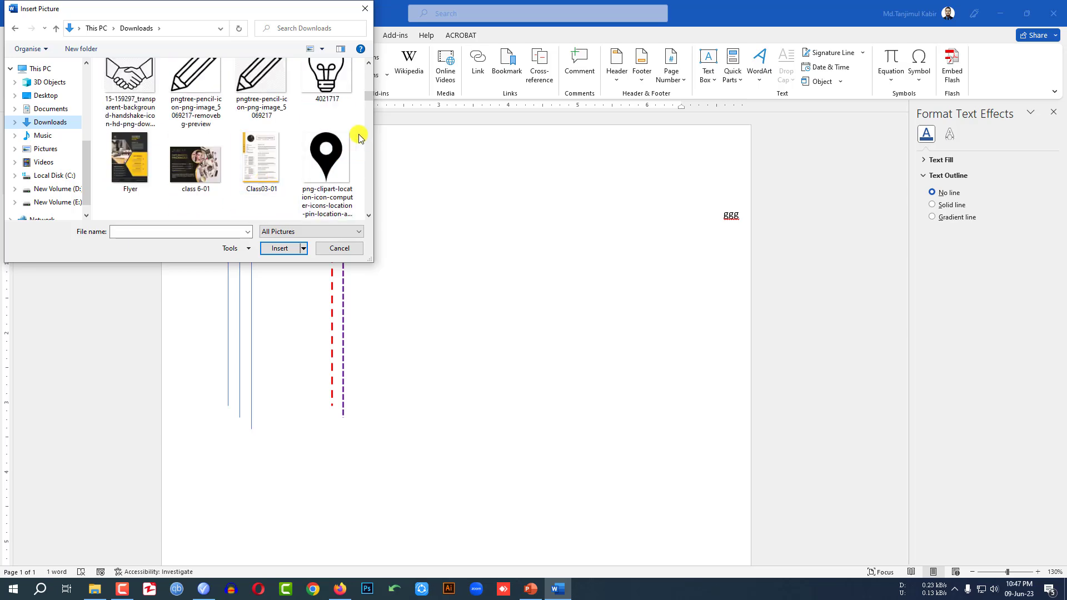
left_click_drag(369, 100, 366, 213)
scroll(132, 173, "up", 3)
double_click(133, 172)
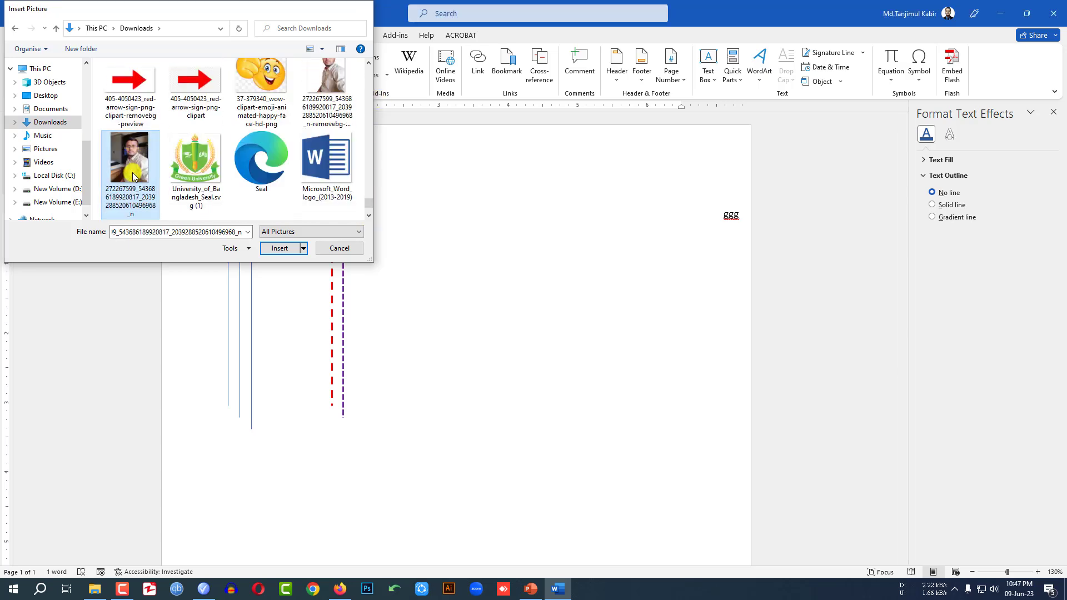
Shrink the photo proportionally by dragging its corner handle
scroll(469, 298, "down", 2)
scroll(471, 293, "down", 2)
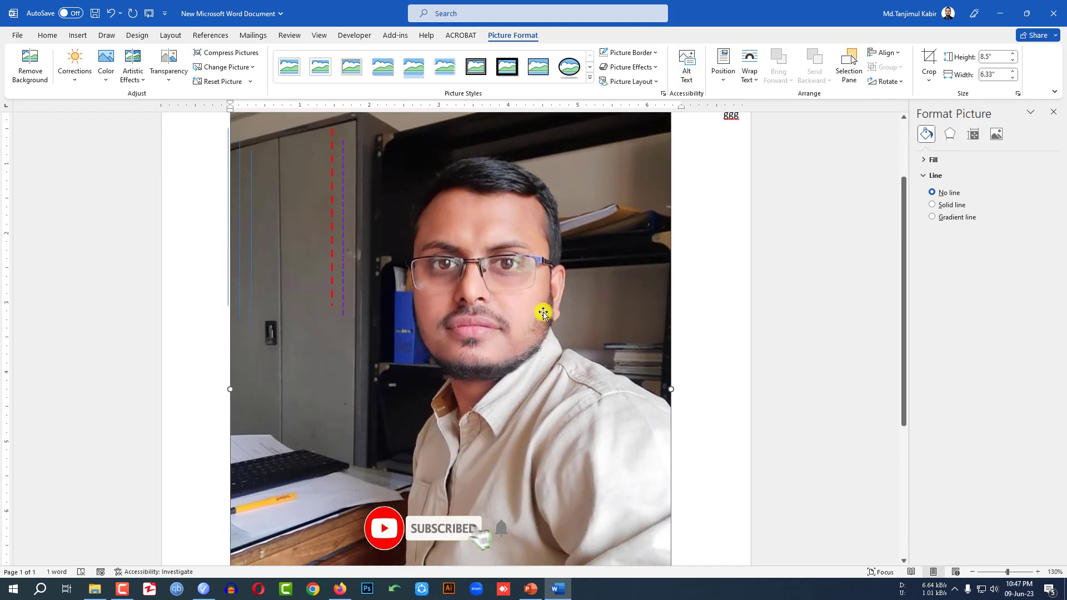
scroll(673, 337, "up", 3)
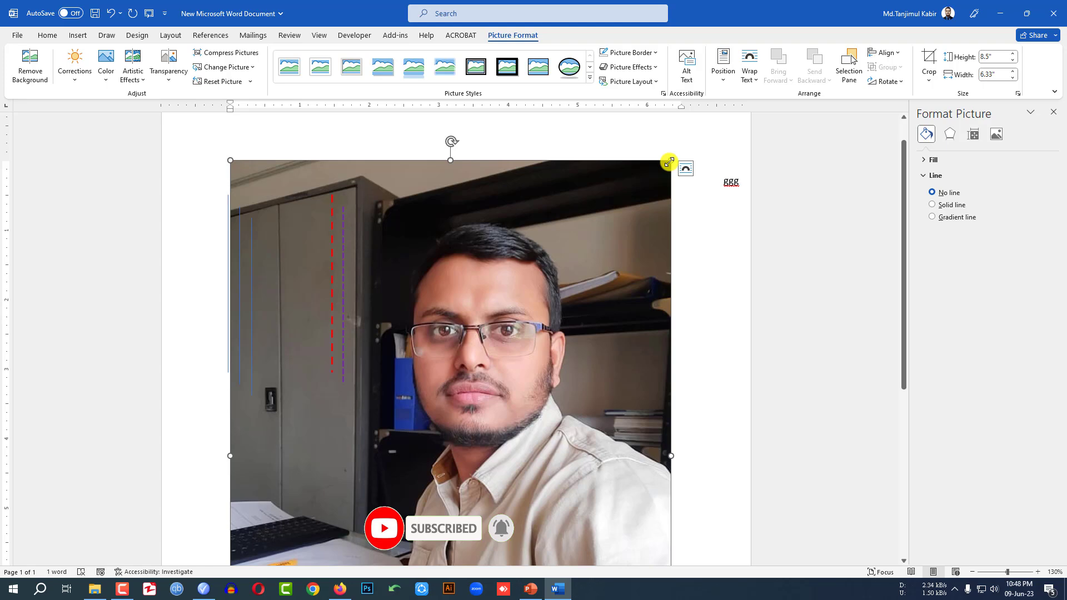
left_click_drag(670, 161, 261, 367)
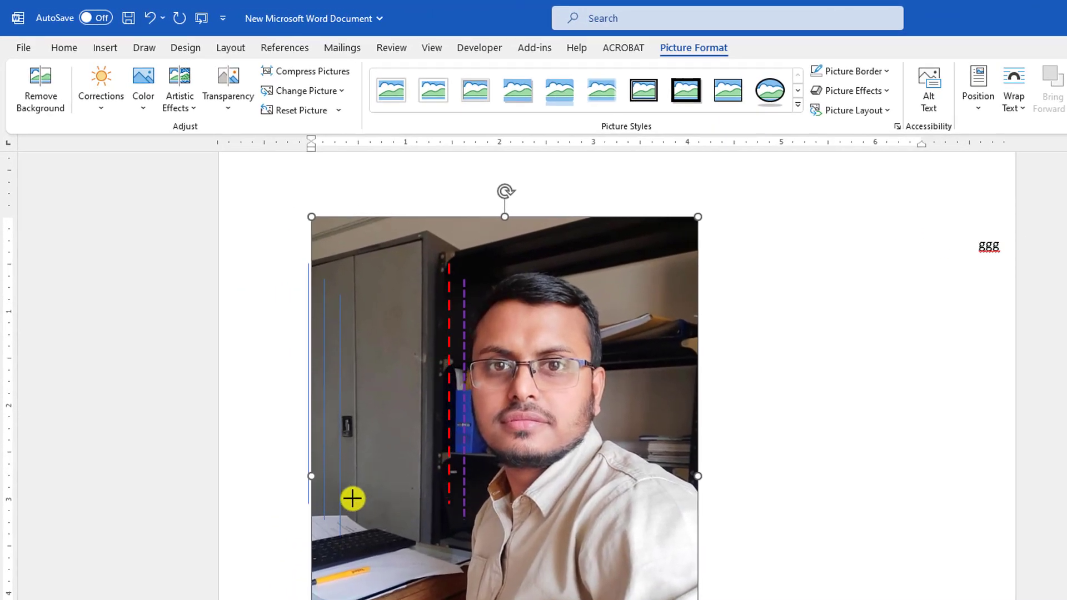
Draw an Oval shape as a circle right of the photo and nudge it closer to the photo
left_click(800, 414)
left_click(105, 47)
left_click(222, 115)
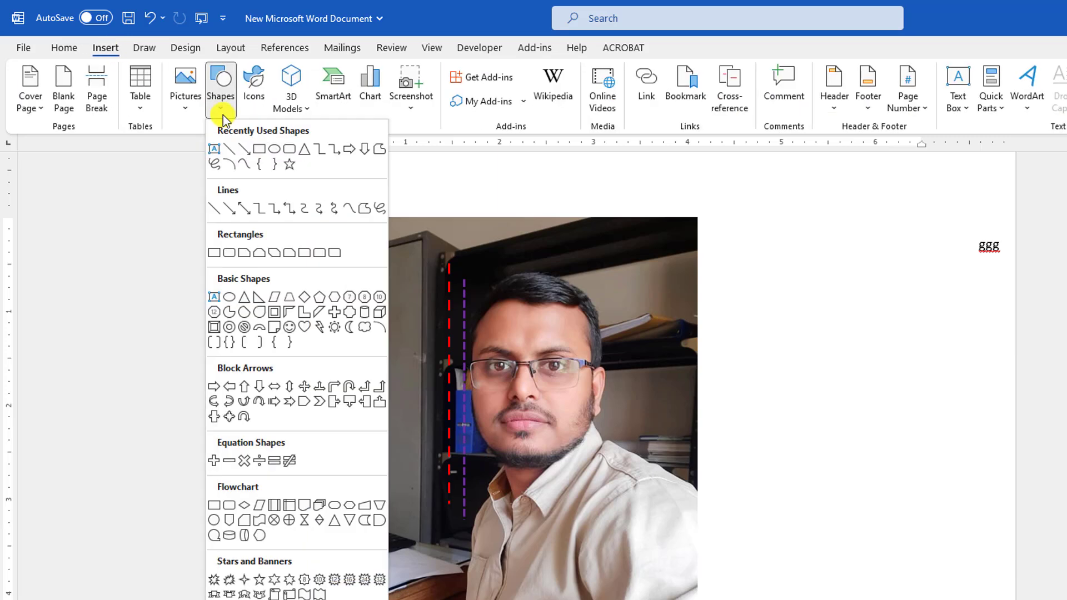
left_click(277, 151)
left_click_drag(791, 319, 943, 538)
mouse_move(939, 467)
left_mouse_down()
mouse_move(886, 457)
mouse_move(890, 468)
left_mouse_up()
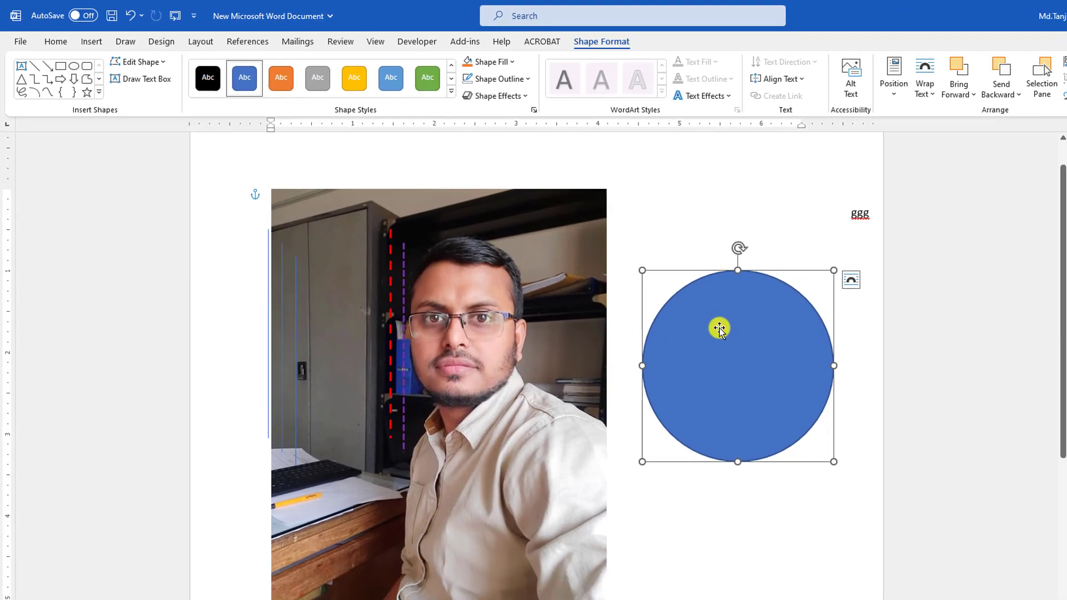
In Format Shape, switch the circle's fill to Picture or texture fill
double_click(611, 280)
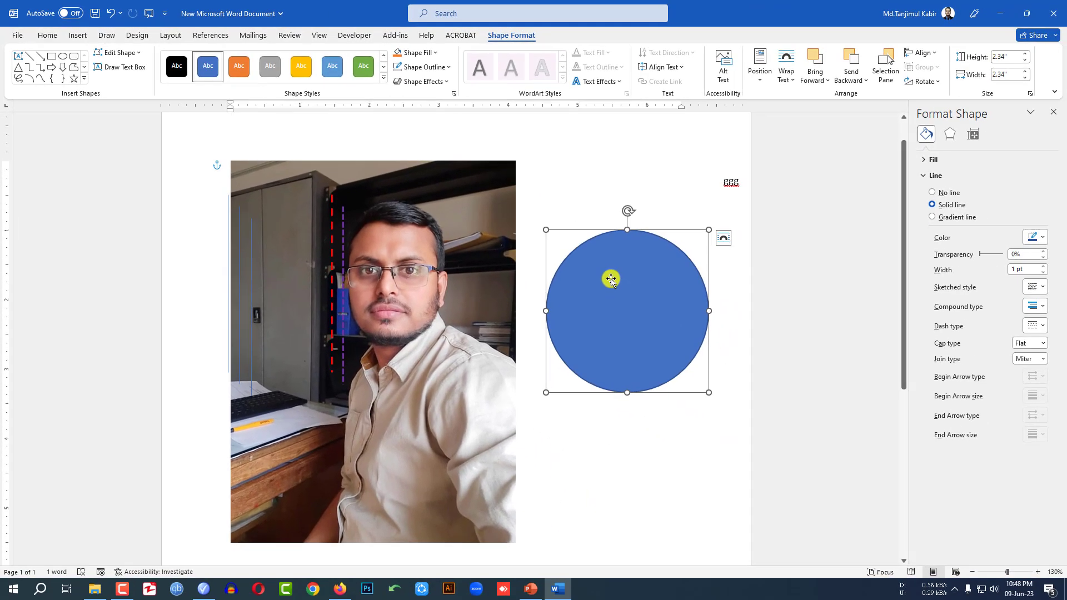
right_click(611, 279)
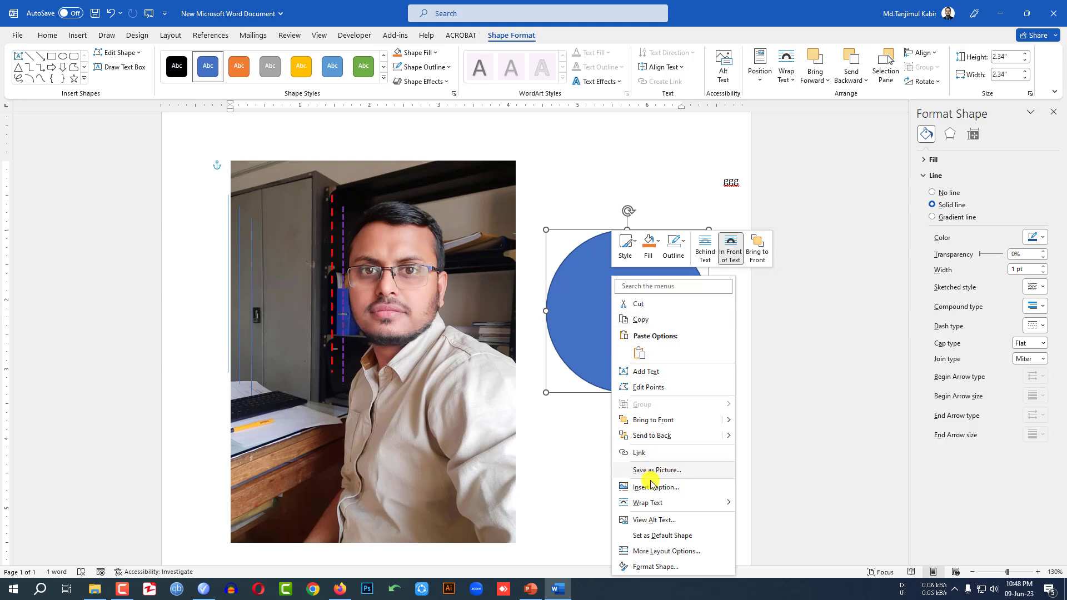
left_click(654, 565)
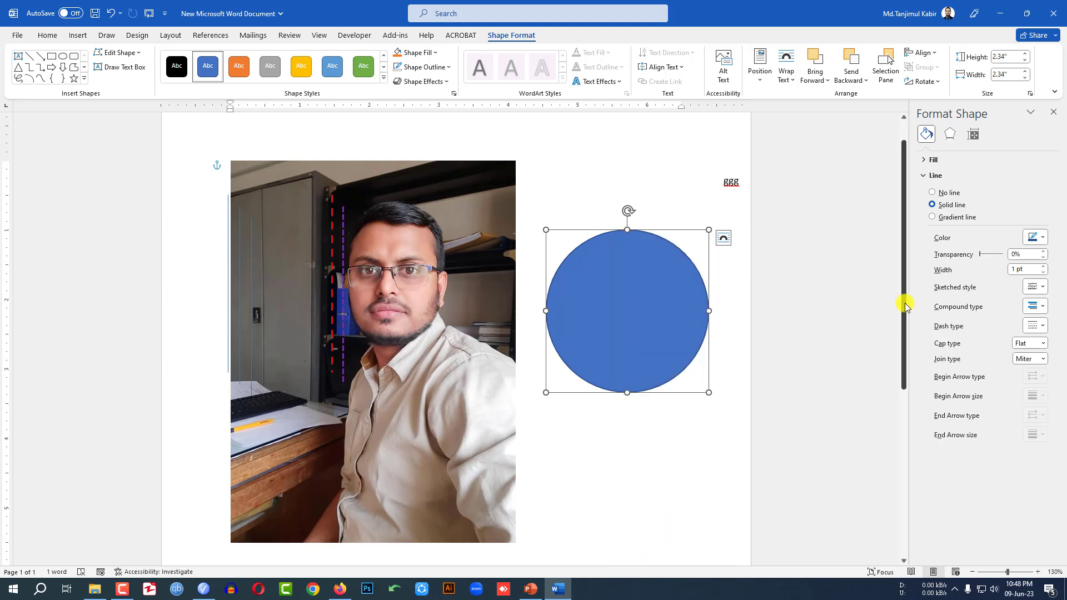
left_click(938, 161)
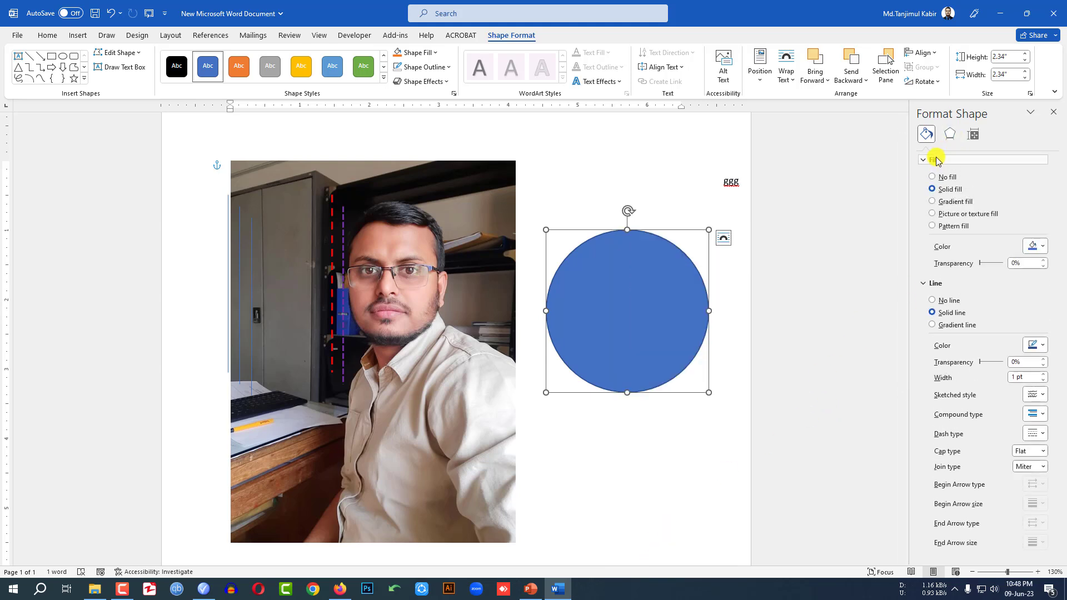
left_click(932, 214)
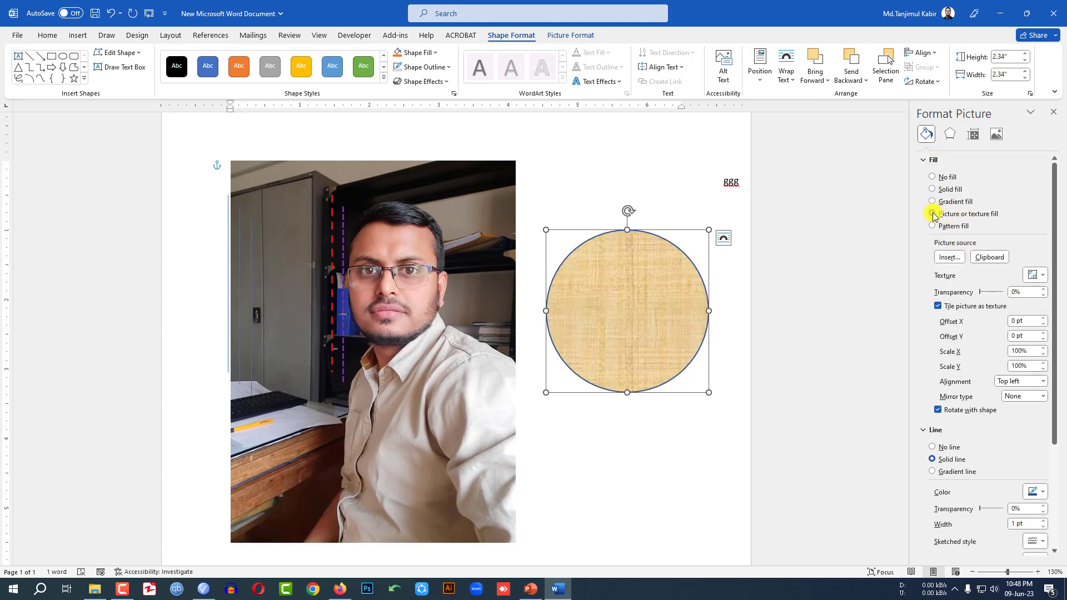
Remove the separate man's photo and fill the circle with it from the clipboard
left_click(385, 304)
key("Delete")
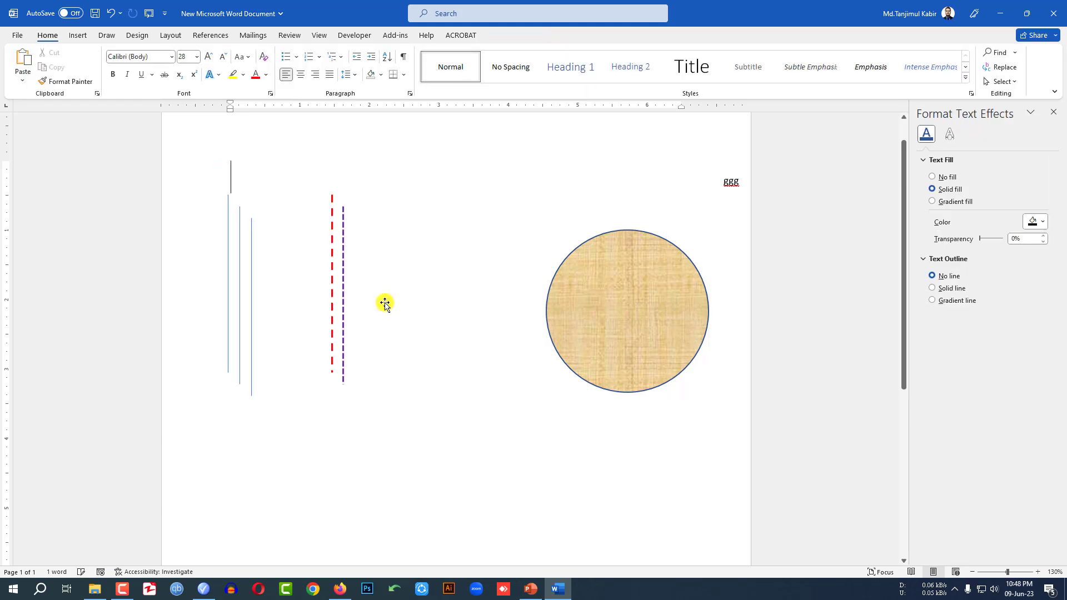
left_click(609, 299)
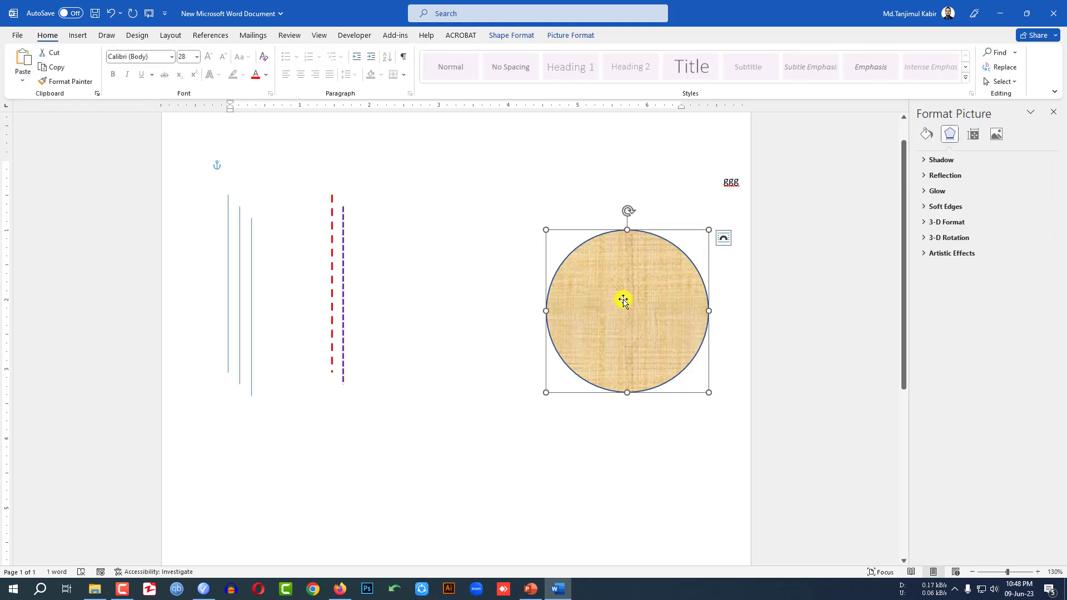
left_click(927, 135)
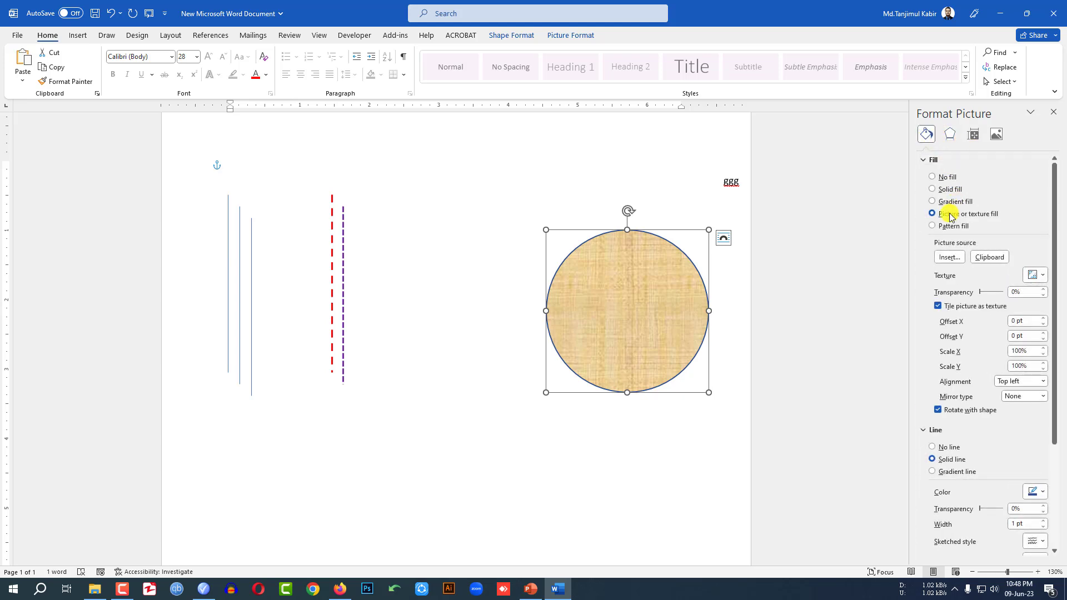
left_click(987, 260)
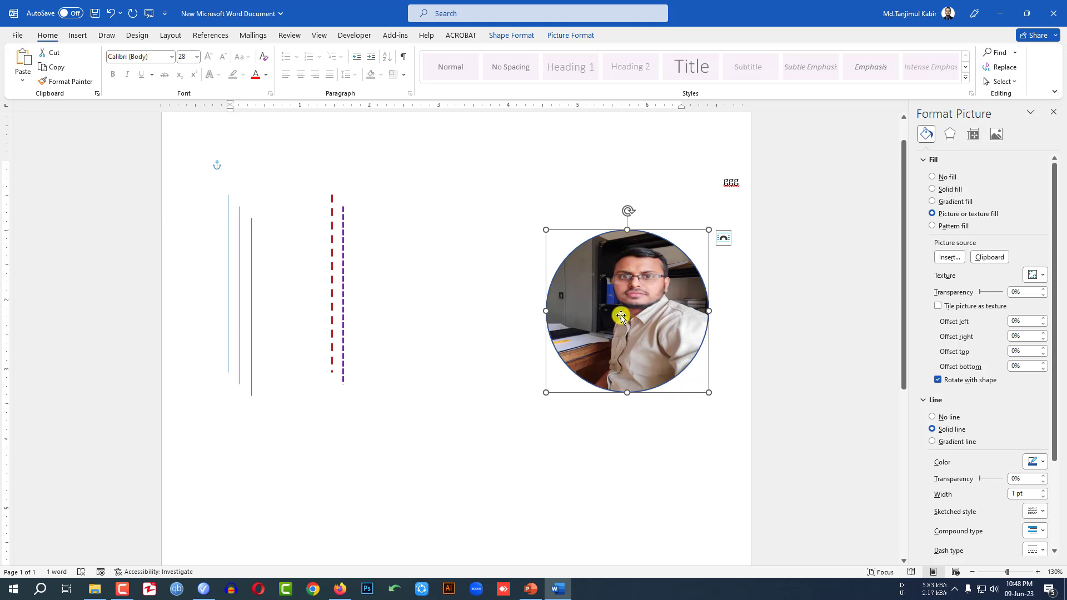
Crop the circular picture with Fill and shift the photo so the face is centred
left_click(578, 35)
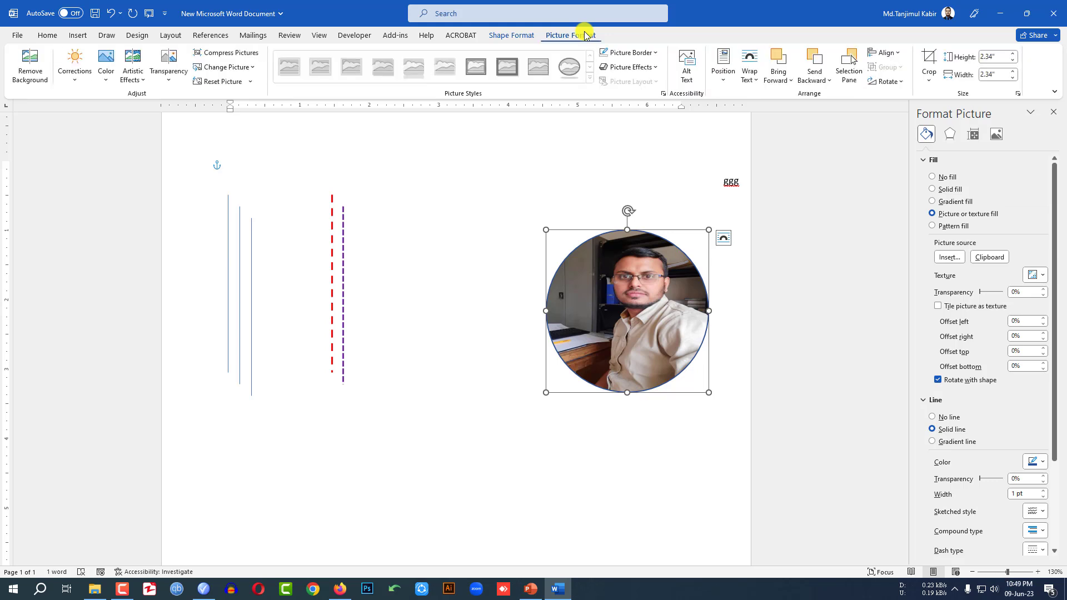
left_click(930, 59)
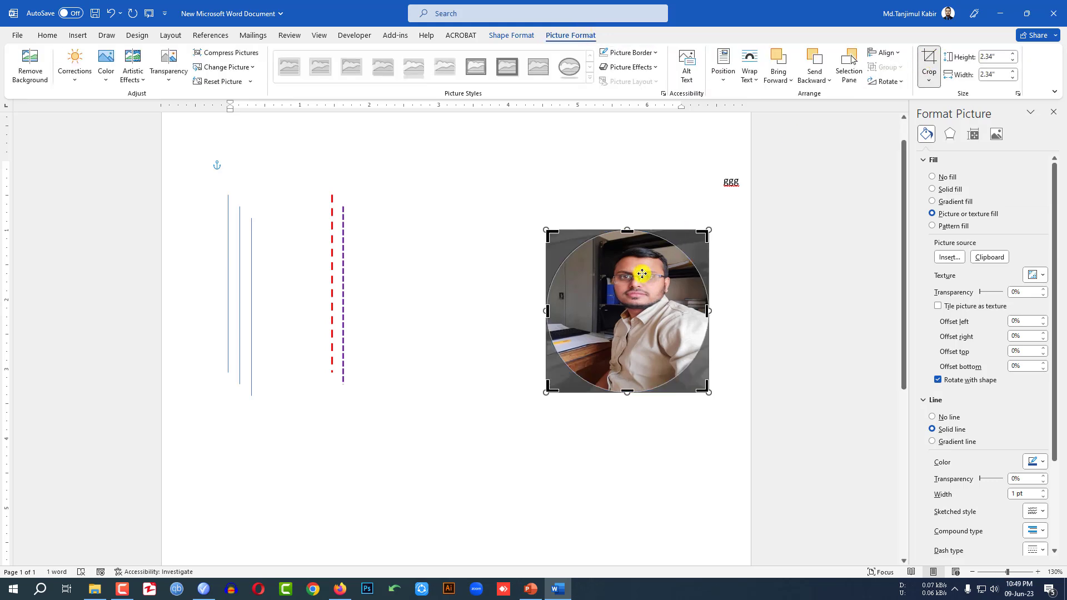
left_click(929, 81)
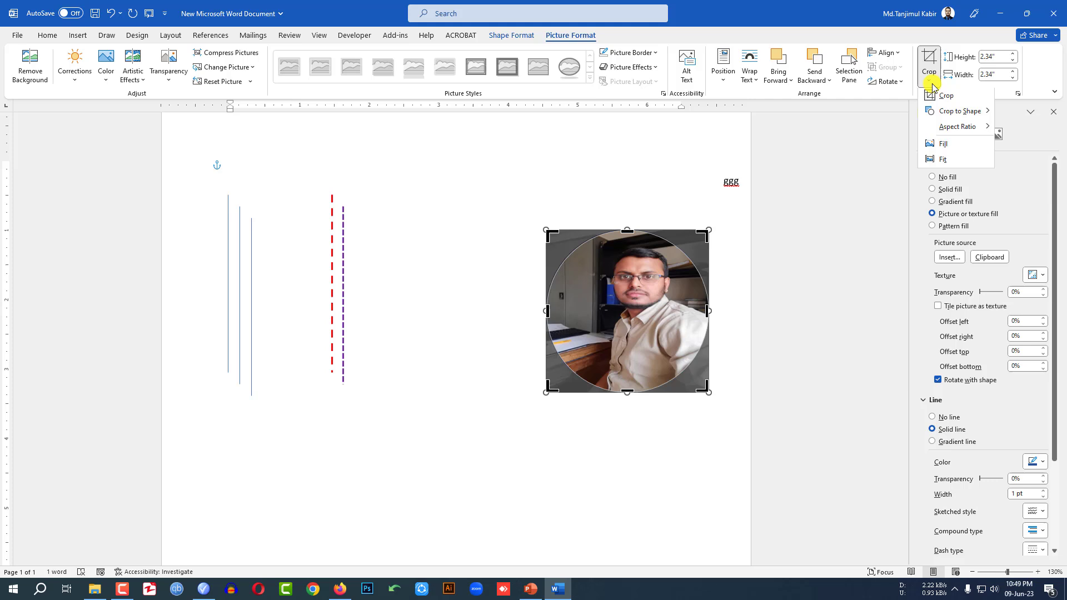
left_click(934, 146)
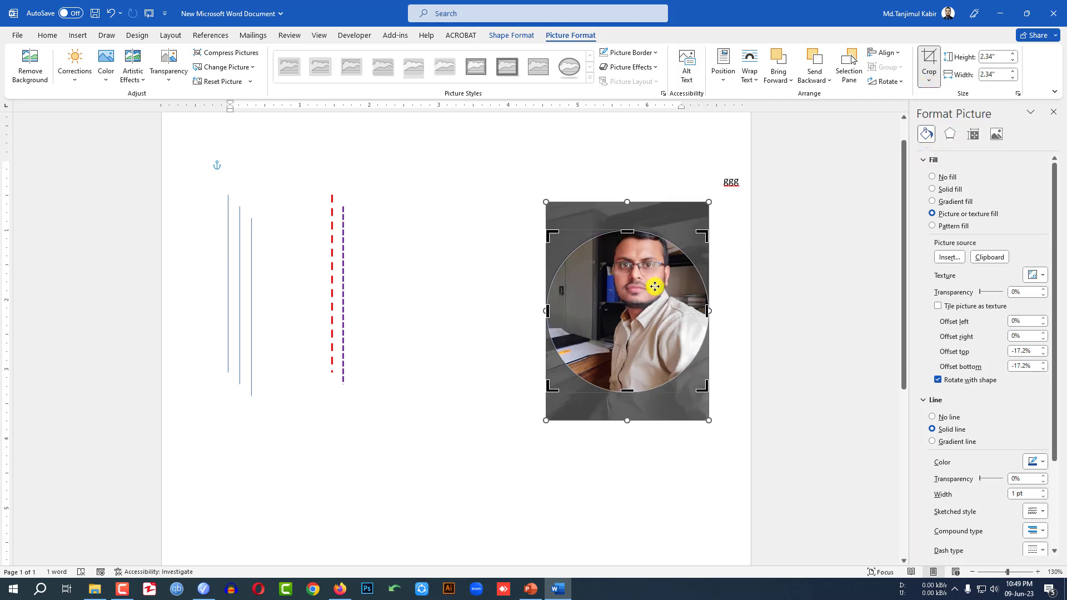
mouse_move(643, 306)
left_mouse_down()
mouse_move(624, 303)
mouse_move(643, 303)
left_mouse_up()
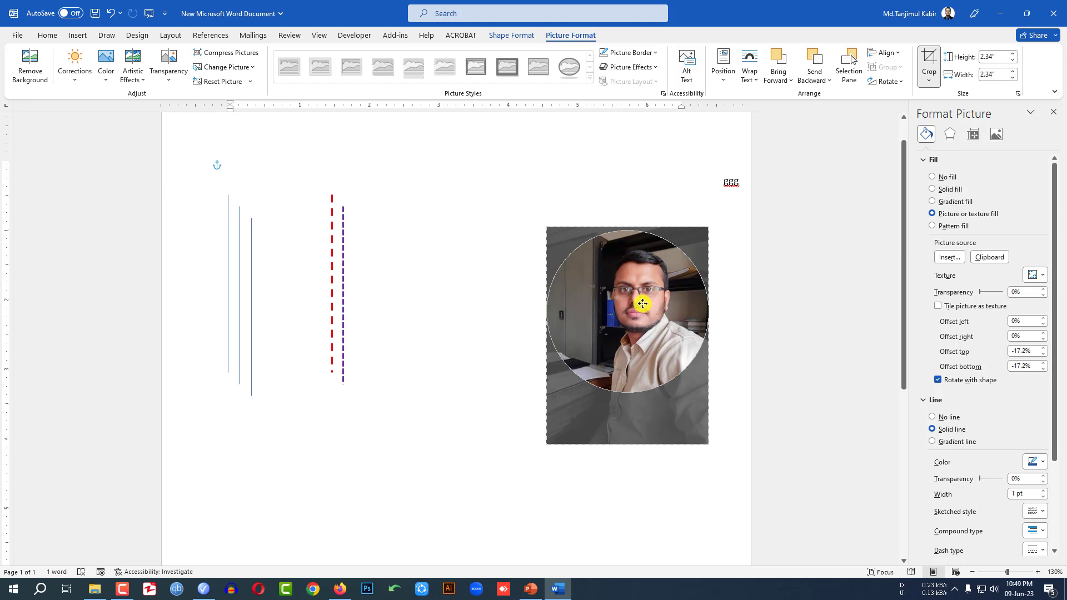
left_click(728, 288)
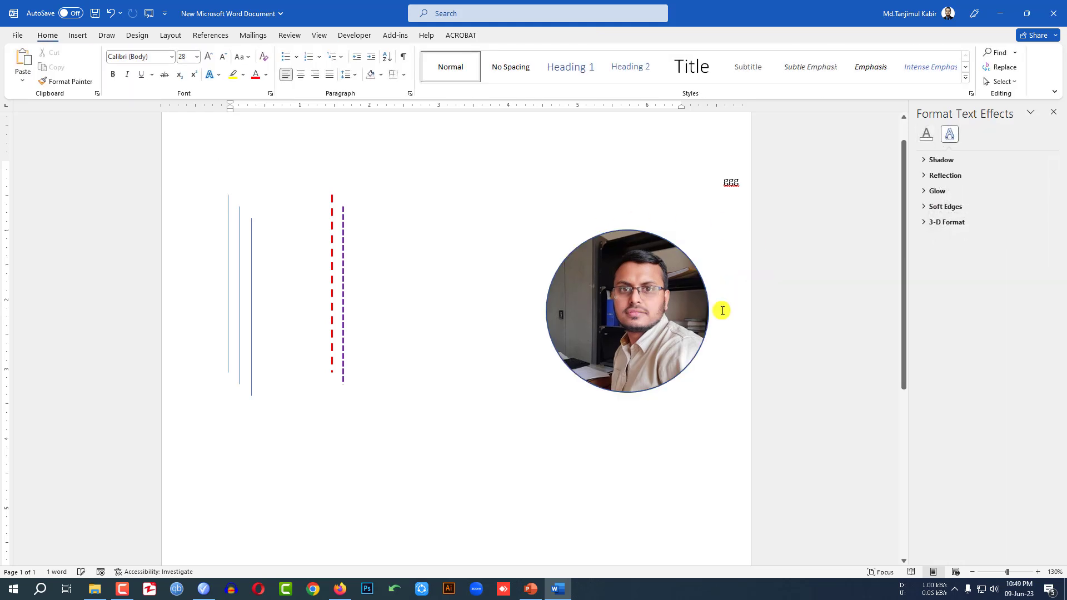
Trim the bottom of the crop, then move the round photo up and left
left_click(676, 319)
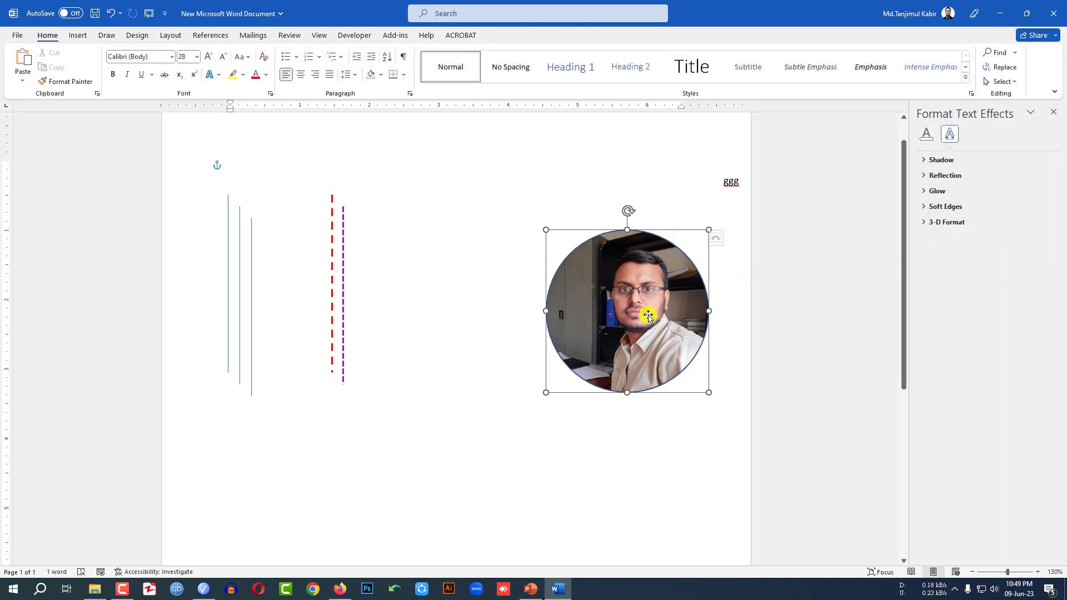
left_click(929, 61)
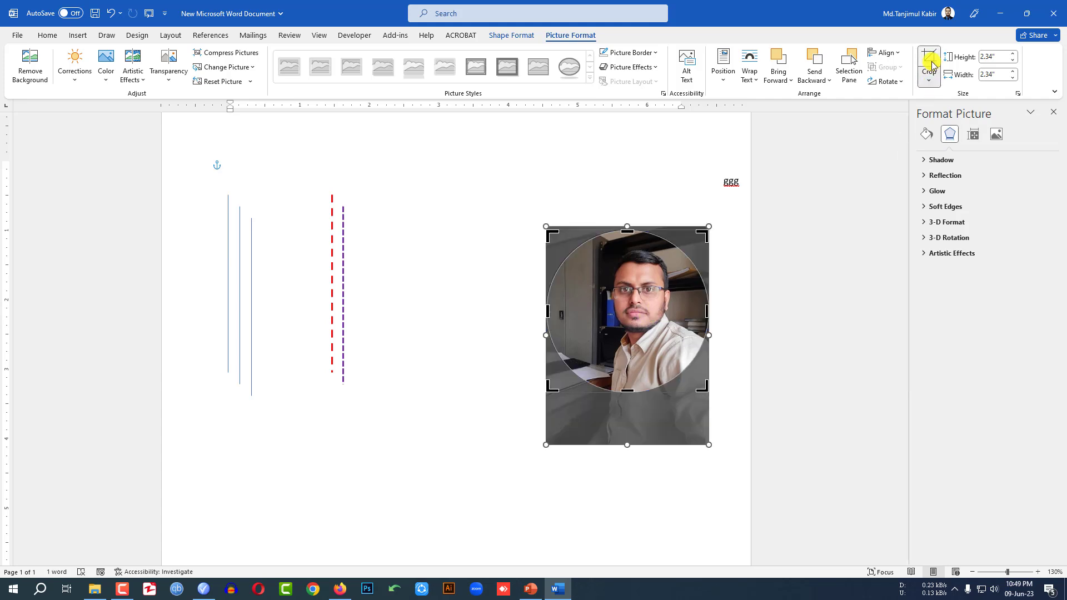
left_click_drag(626, 440, 627, 429)
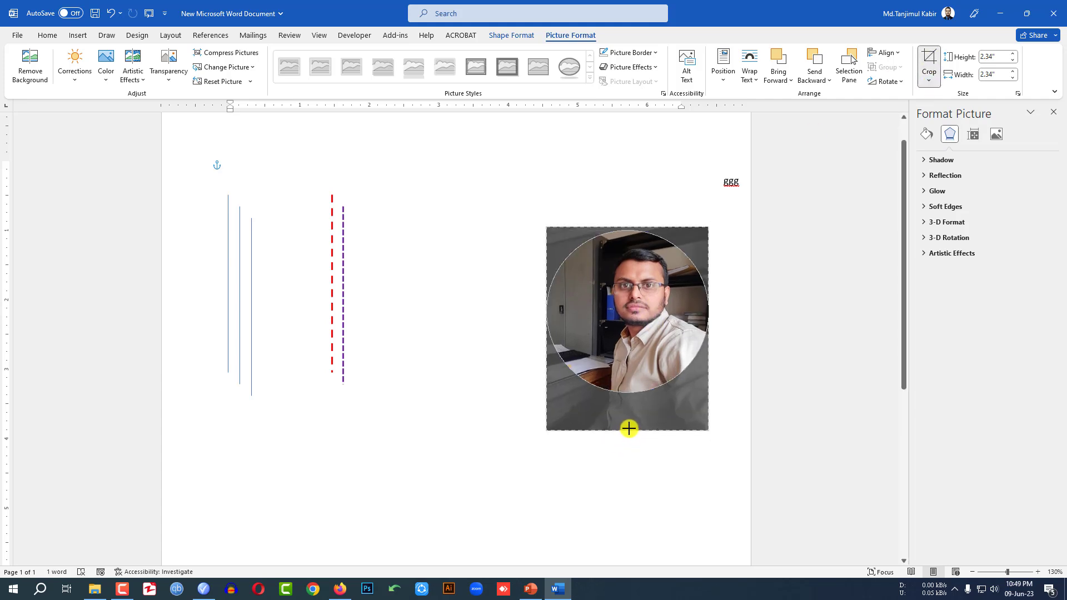
left_click(733, 309)
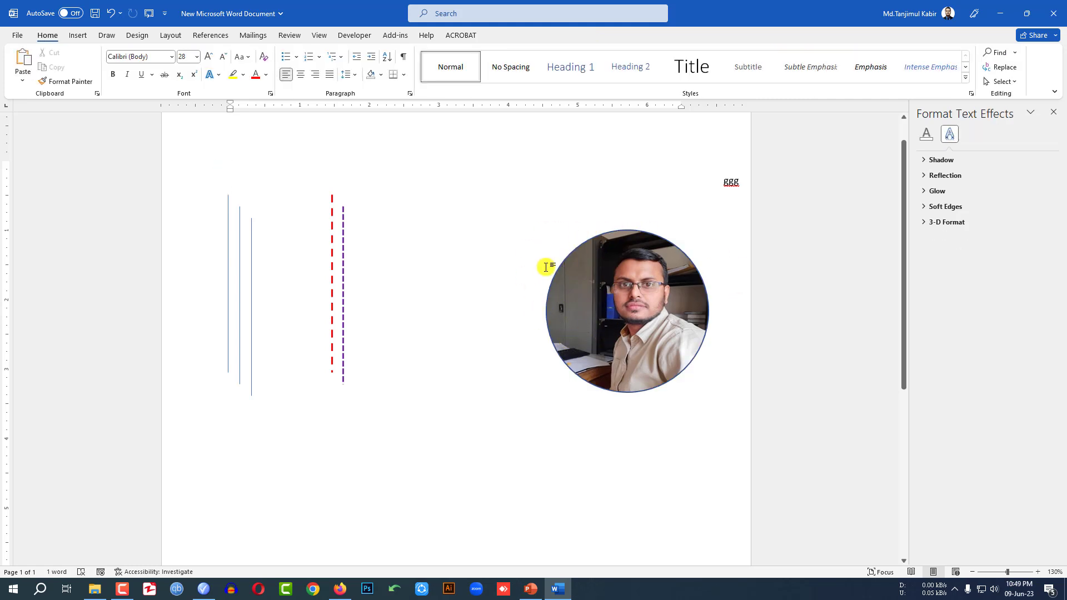
left_click_drag(609, 245, 542, 209)
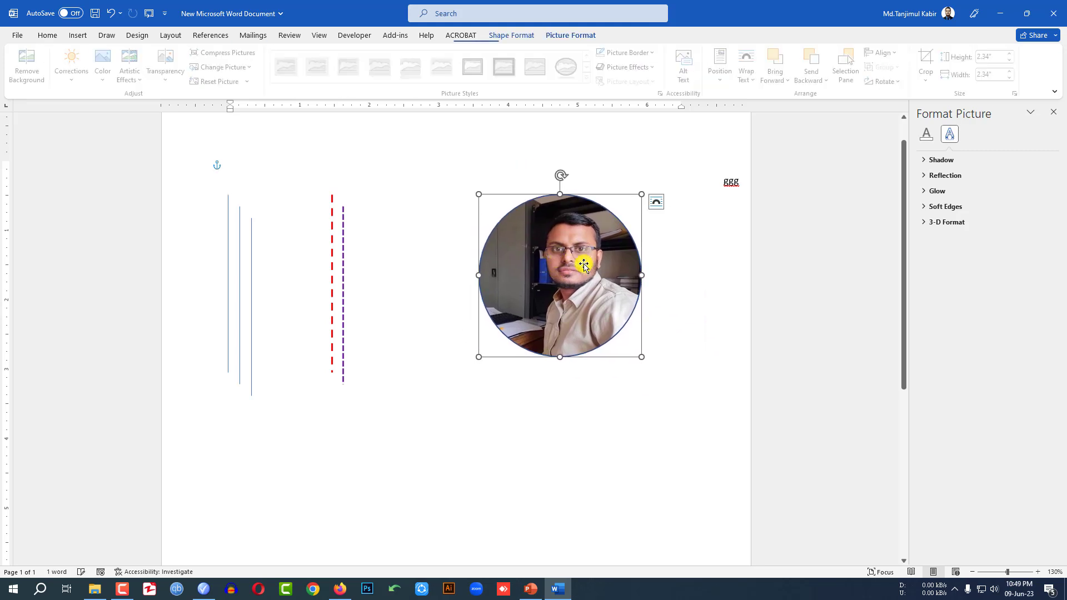
left_click(689, 300)
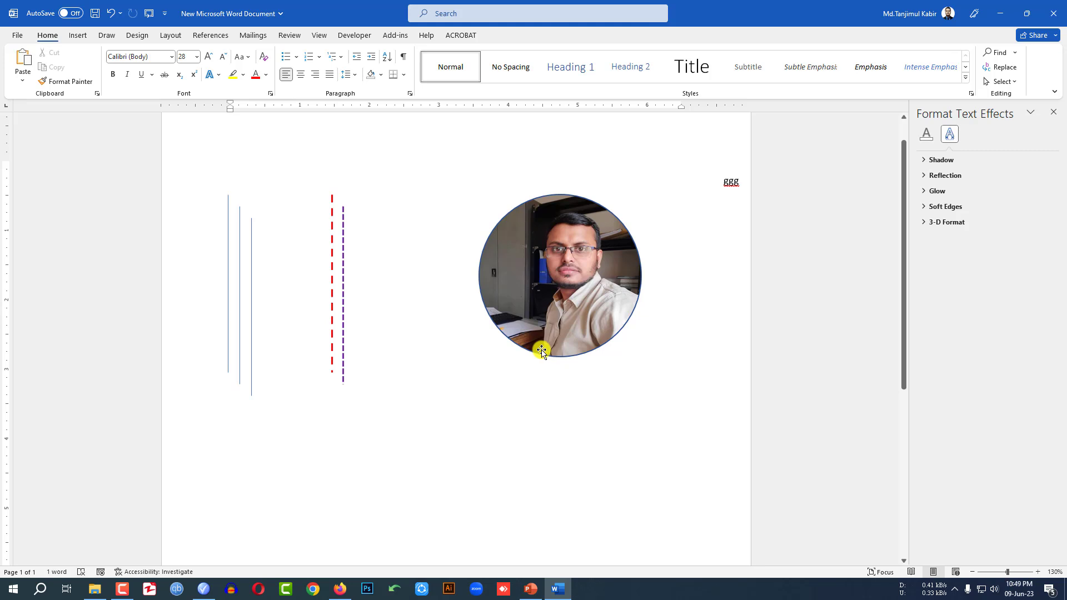
Add arrowheads to both the top and bottom ends of the rightmost blue vertical line
left_click(253, 267)
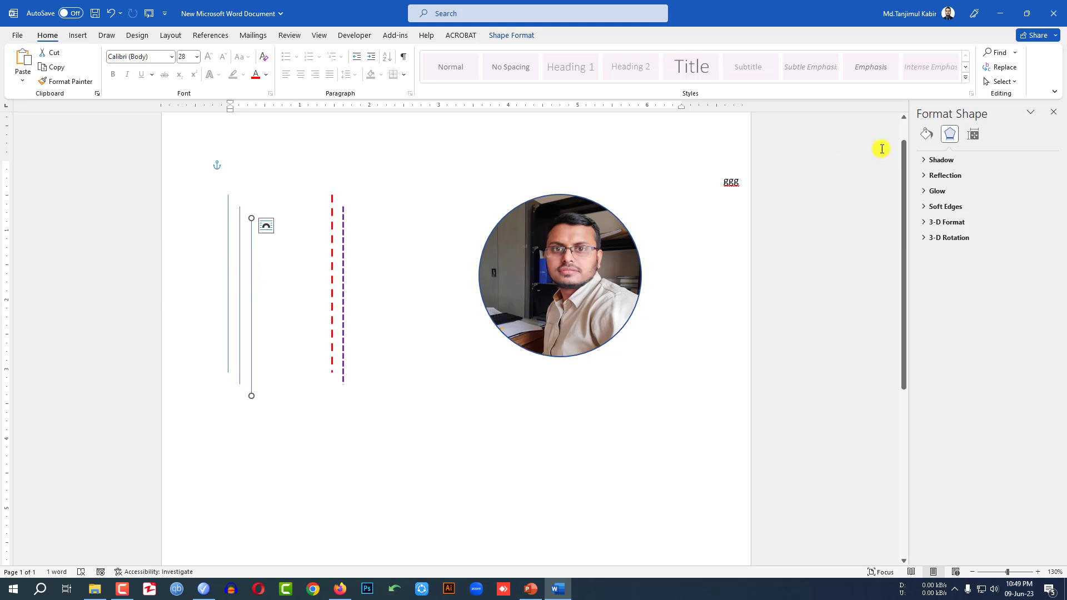
left_click(930, 138)
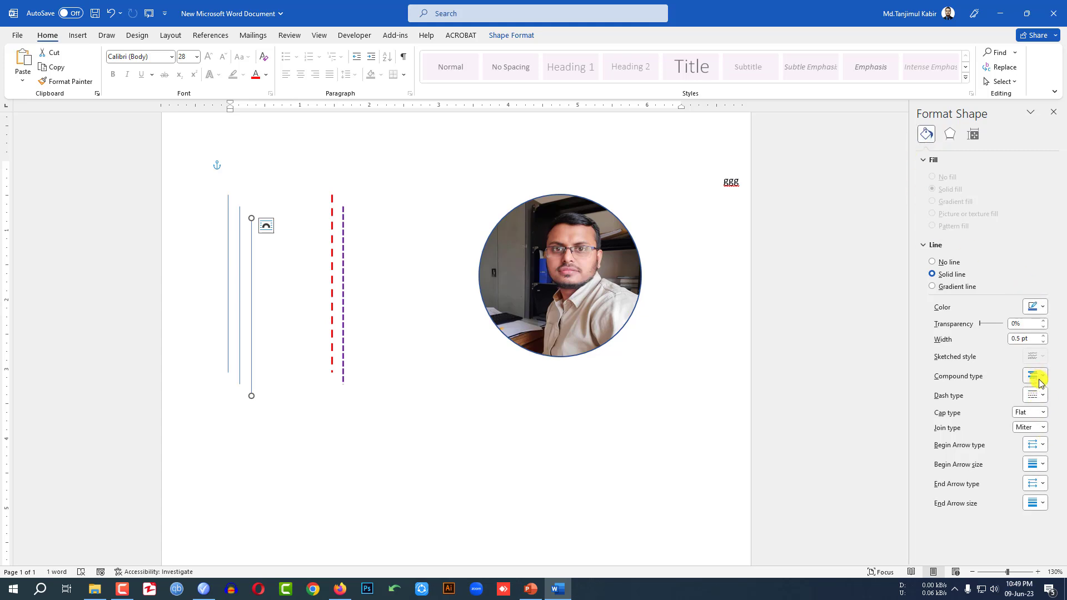
left_click(1043, 445)
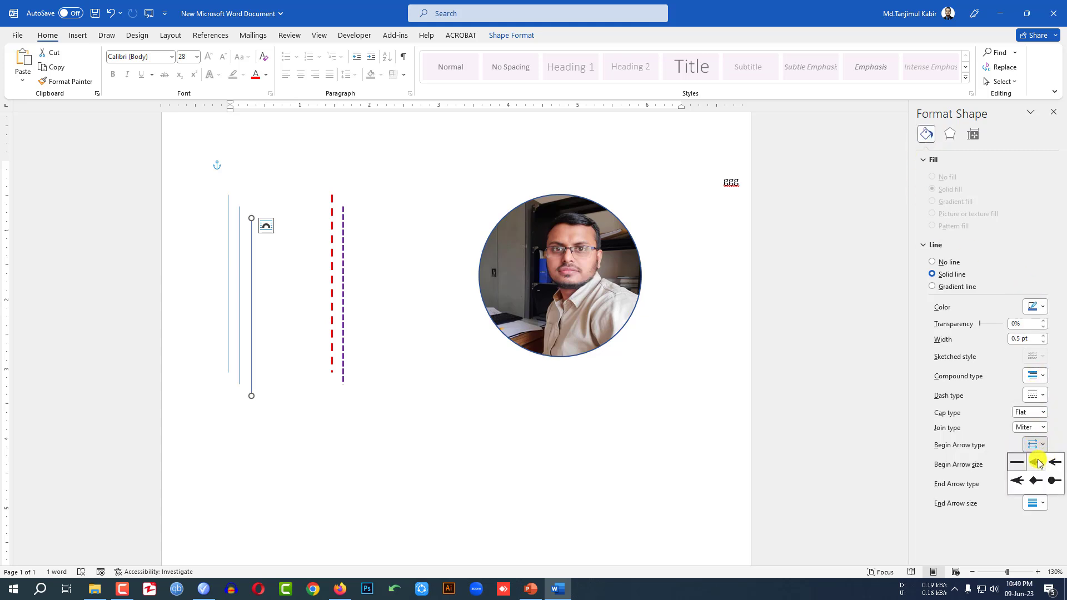
left_click(1036, 463)
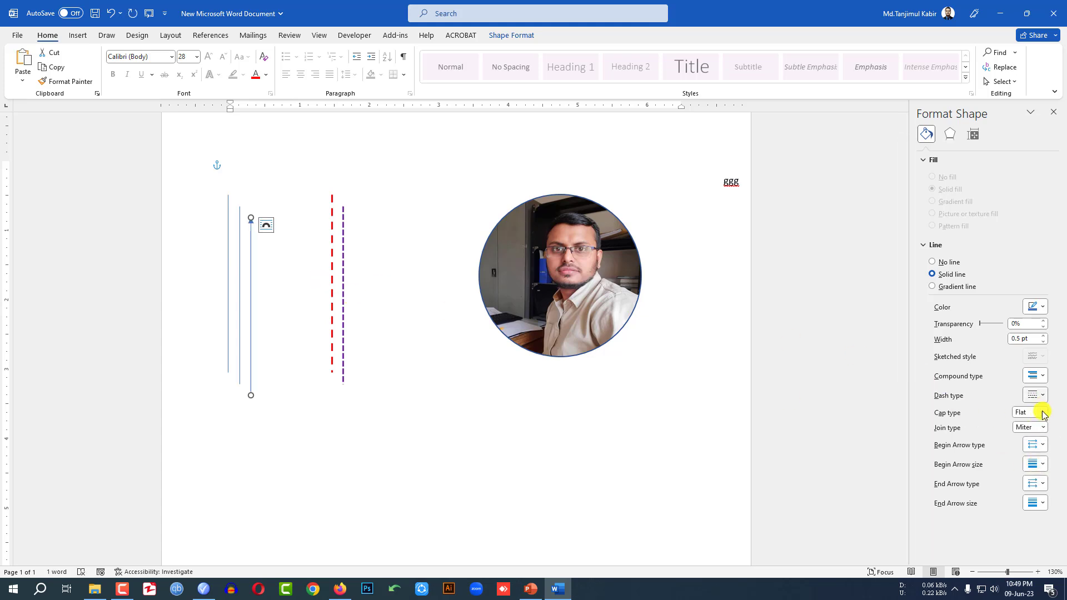
left_click(1036, 484)
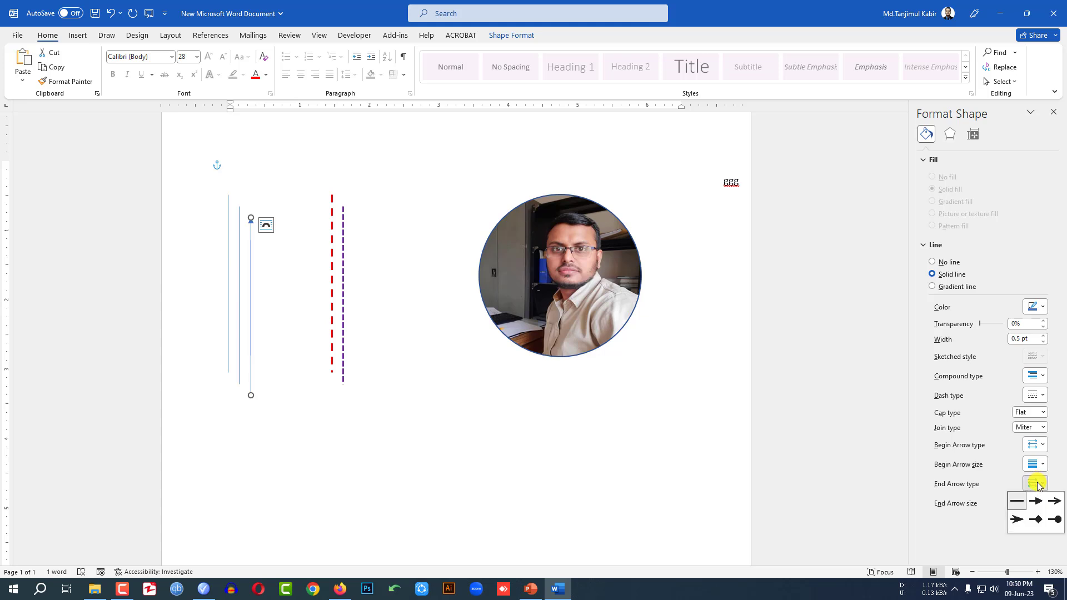
left_click(1036, 503)
left_click(277, 339)
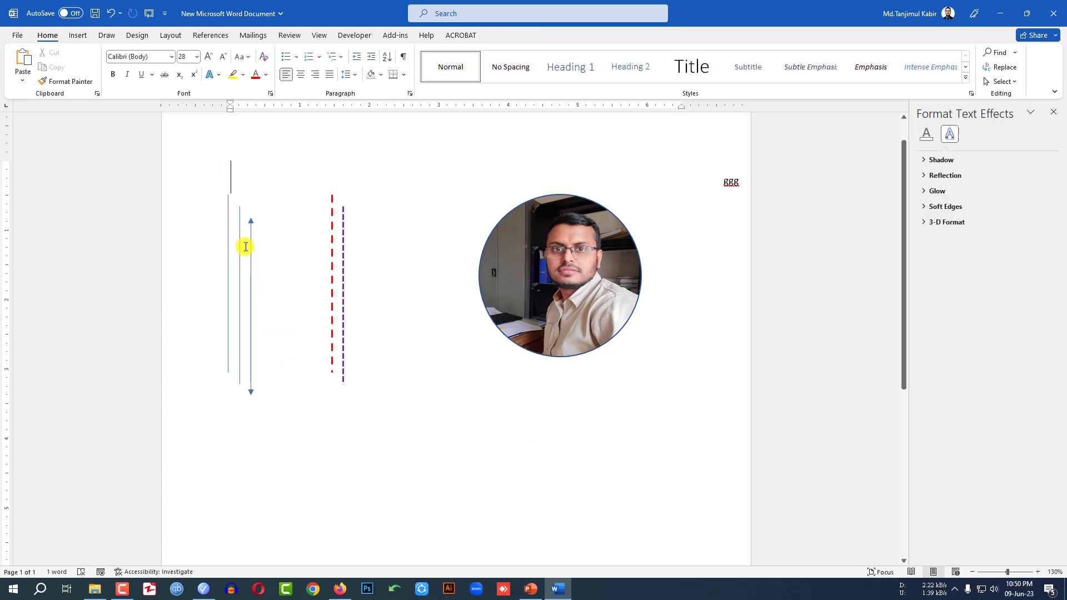
Enlarge the arrowhead sizes at both ends of the line
left_click(249, 271)
left_click(927, 134)
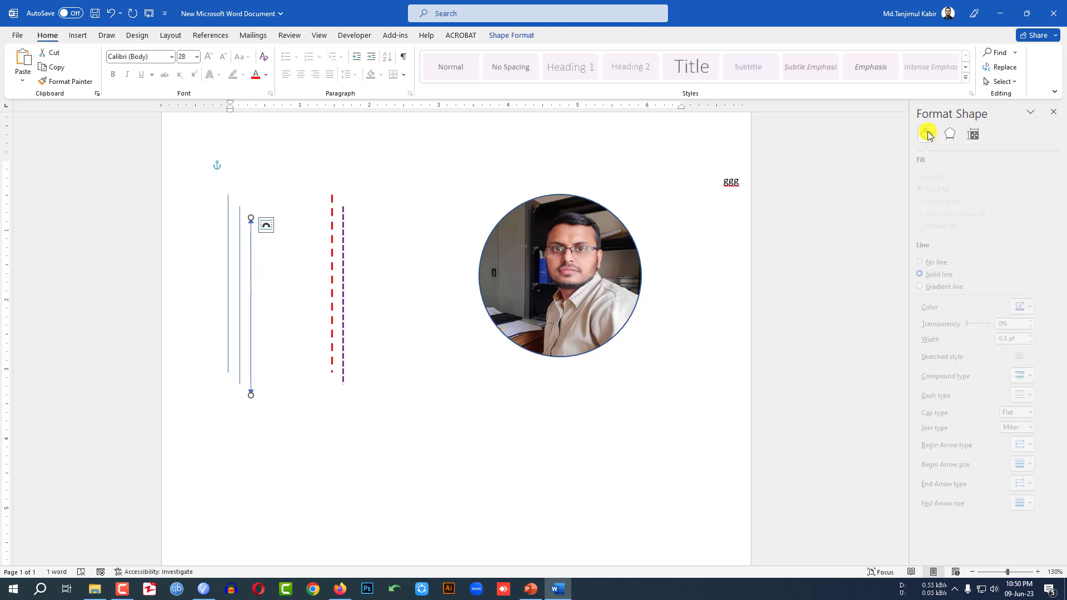
left_click(1042, 503)
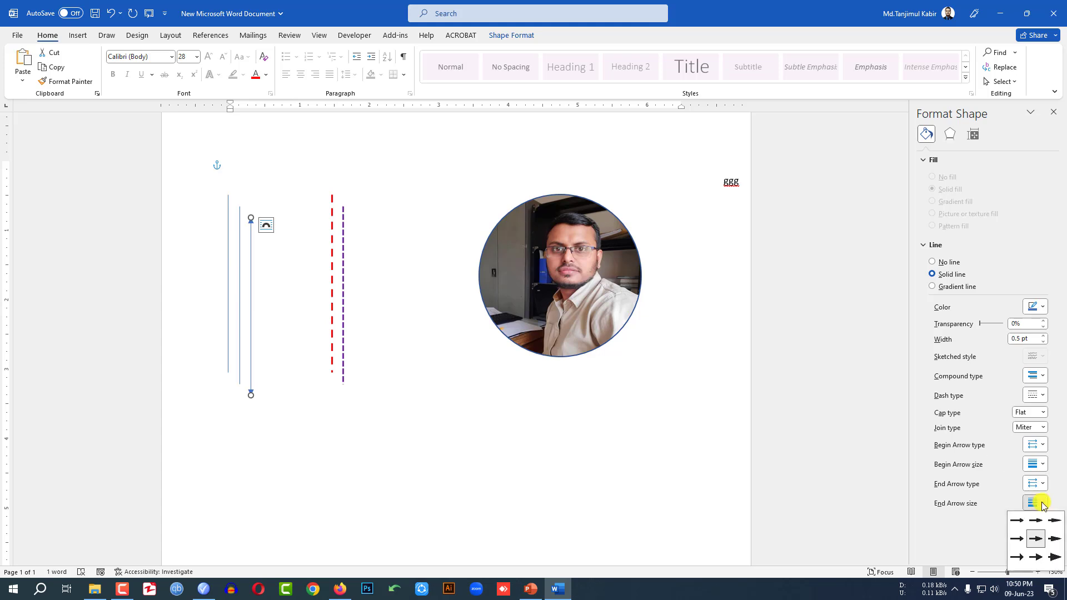
left_click(1054, 556)
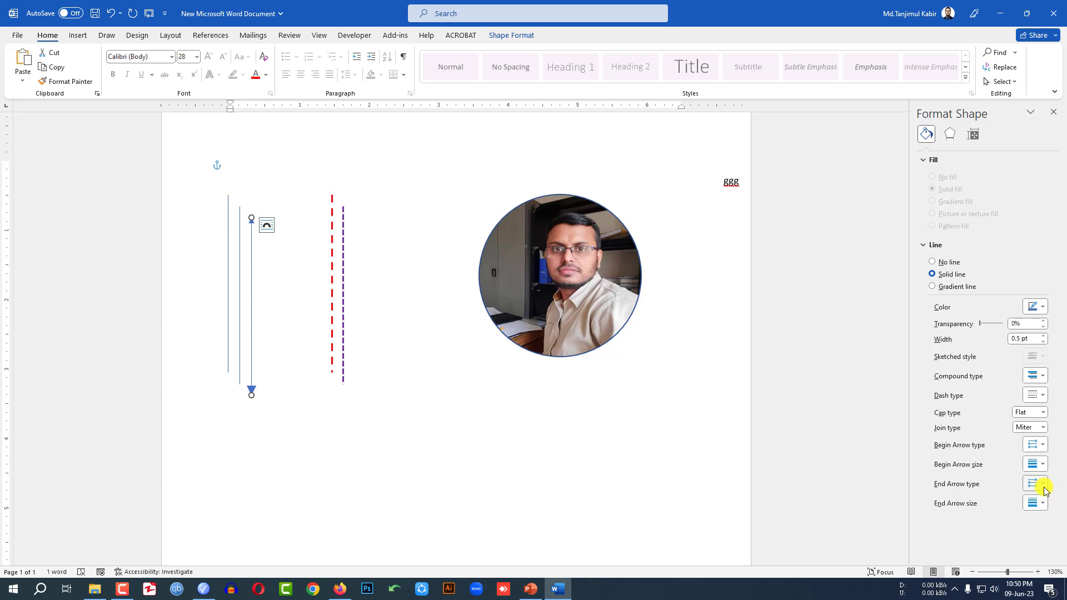
left_click(1043, 465)
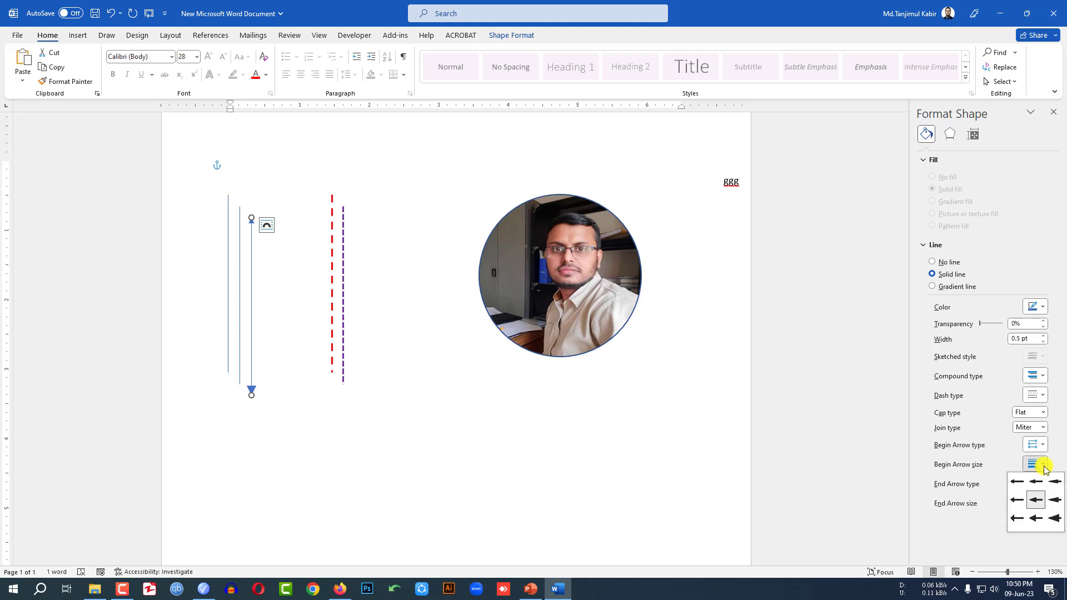
left_click(1056, 502)
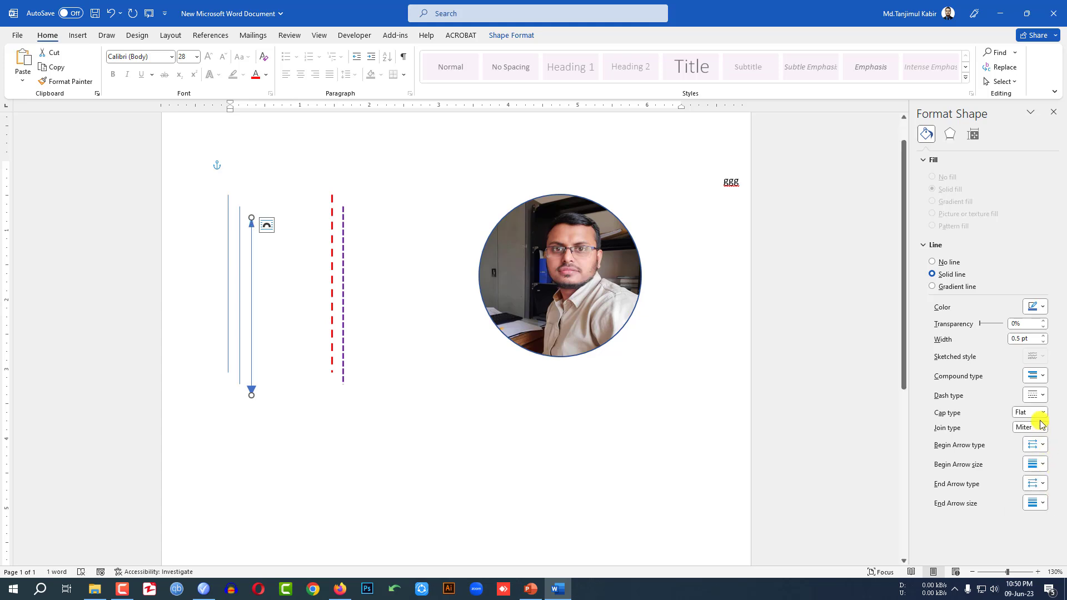
Change the end arrowhead to a diamond and move the line beside the round photo
left_click(1039, 488)
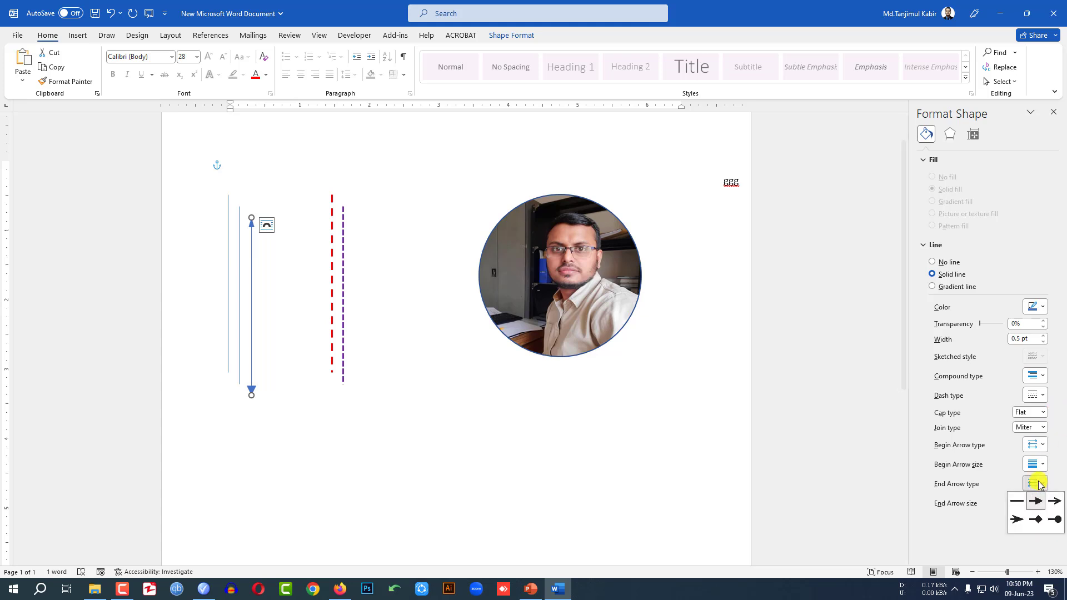
left_click(1037, 523)
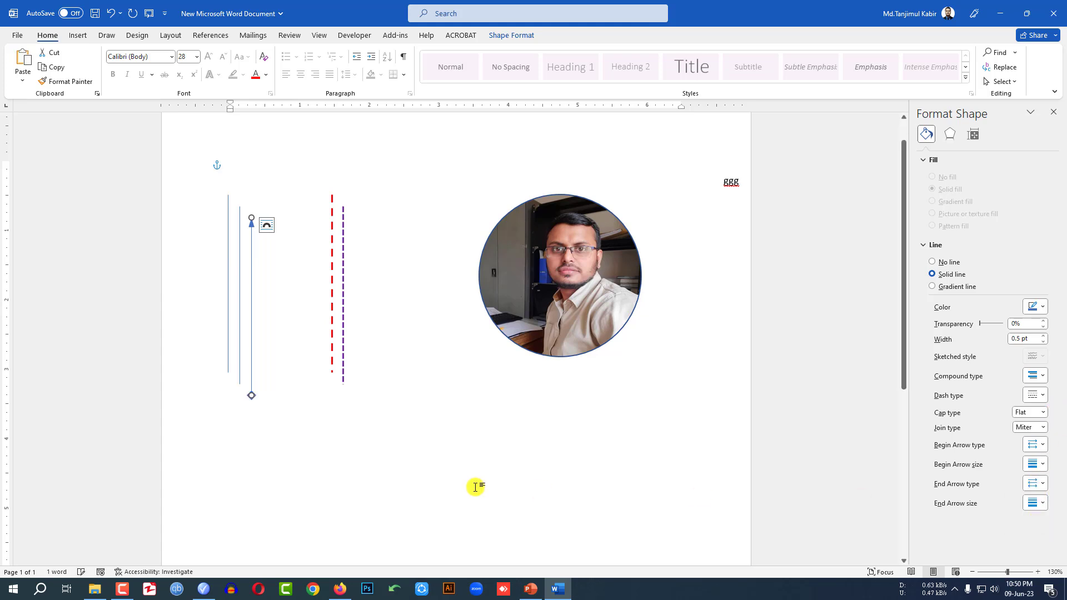
left_click(294, 440)
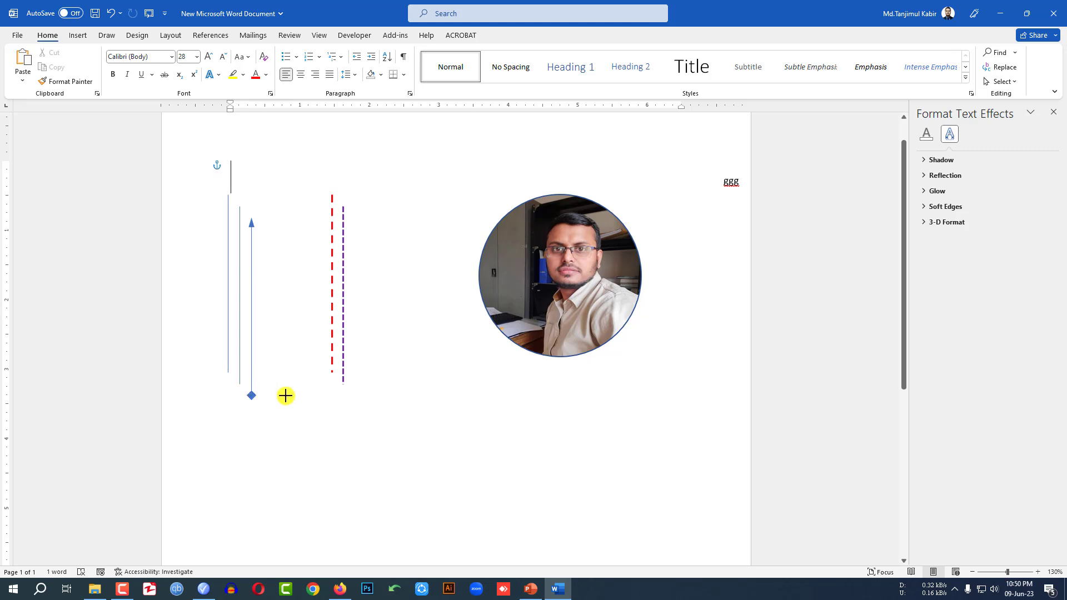
left_click_drag(252, 392, 414, 382)
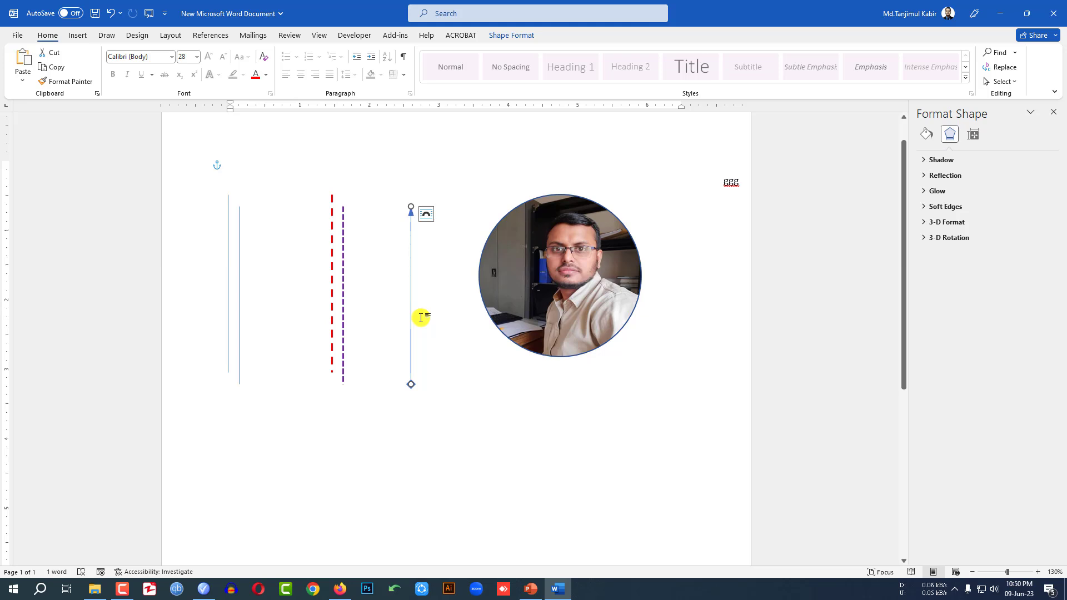
Select everything on the page with Ctrl+A and delete it
left_click(629, 398)
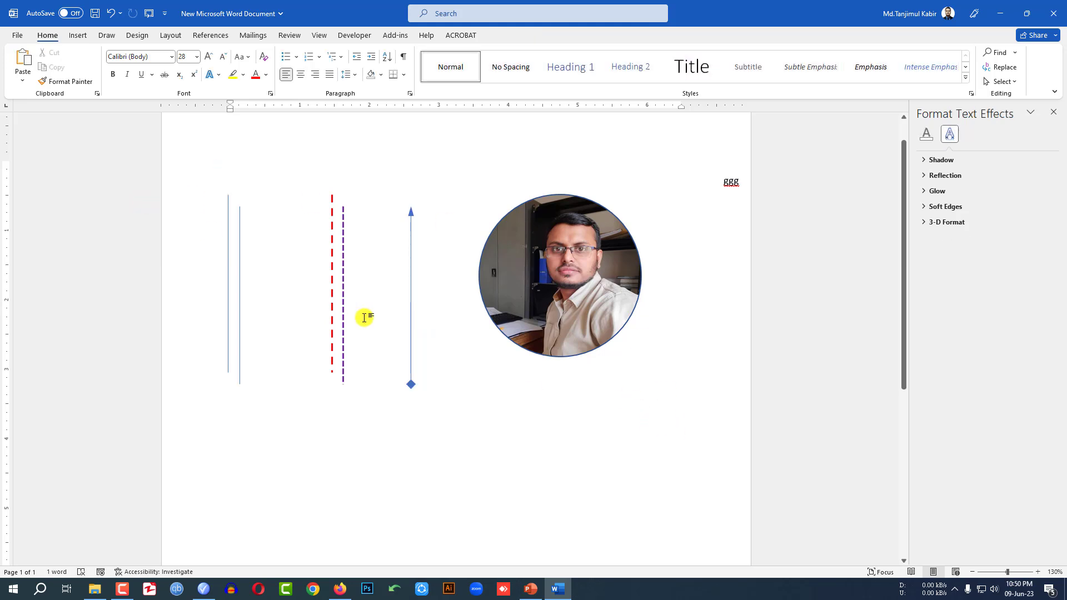
key("ctrl+a")
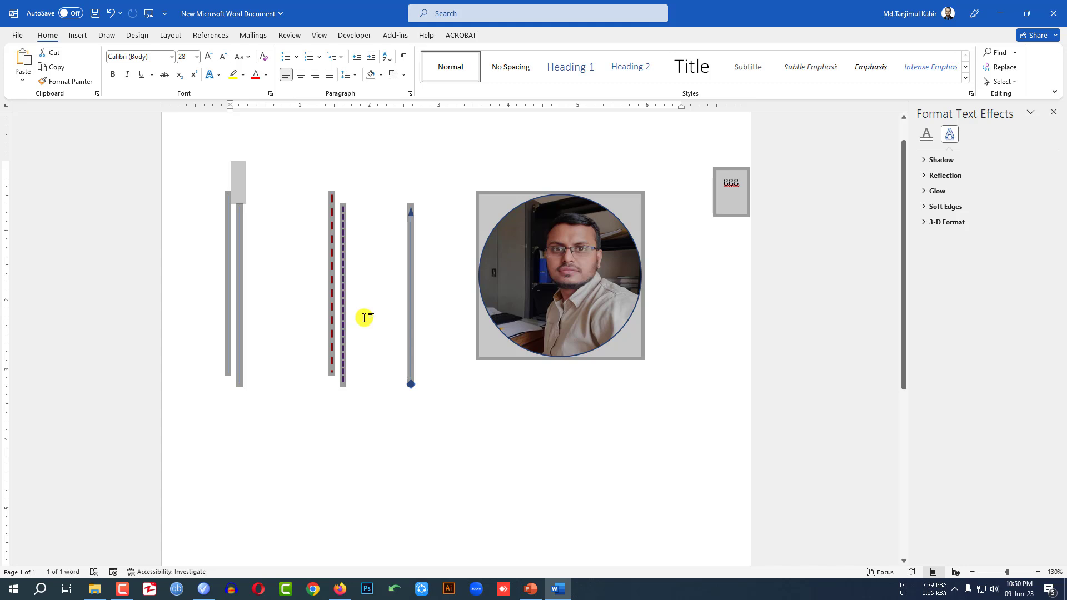
key("Delete")
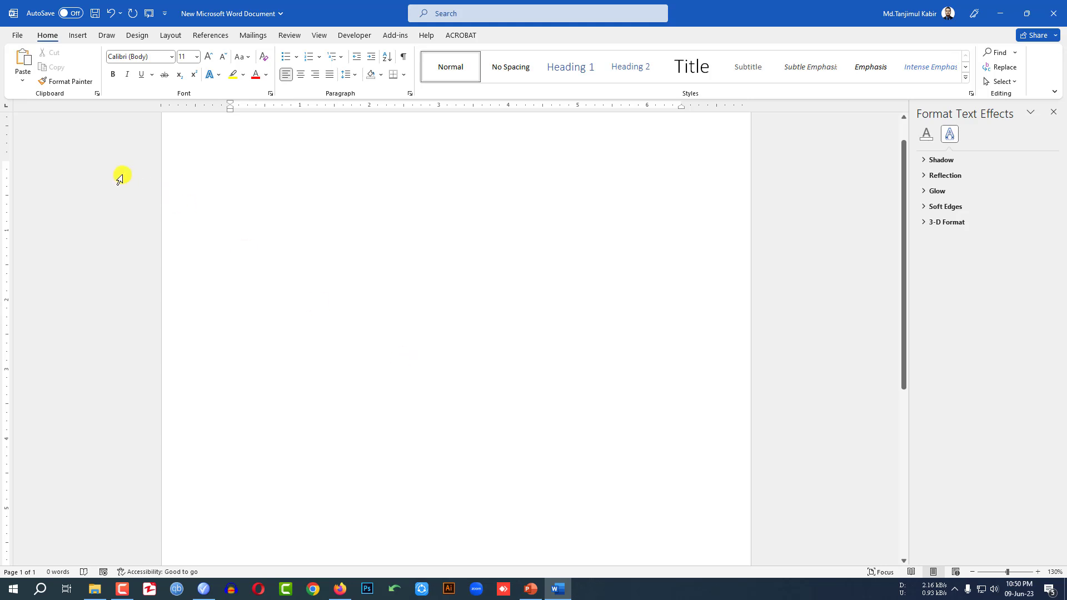
Insert the four flower and canyon pictures from Pictures > Saved Pictures on this device
left_click(77, 36)
left_click(137, 69)
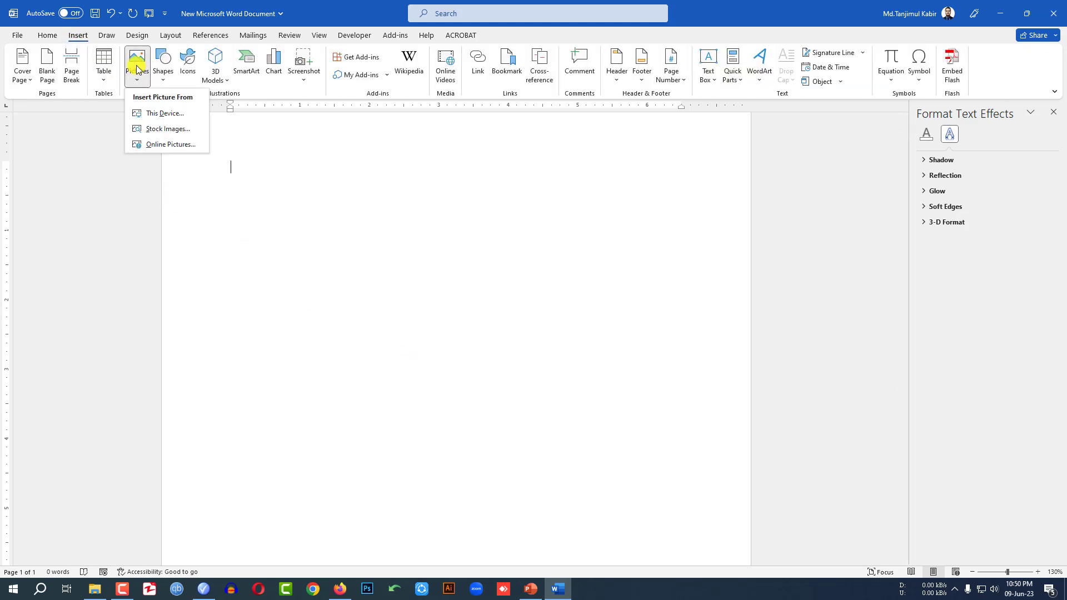
left_click(150, 112)
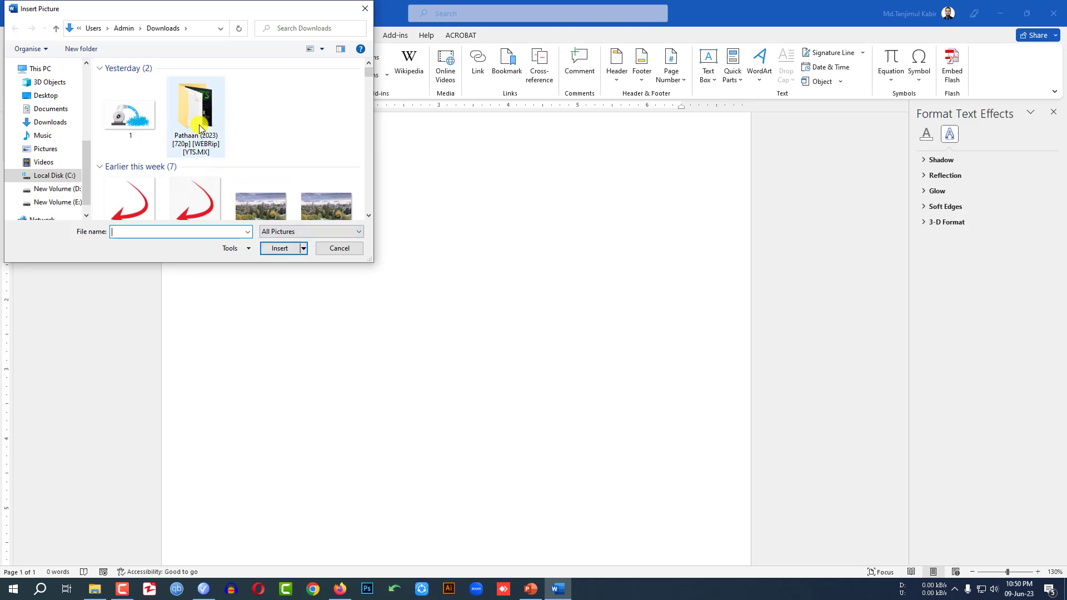
left_click(48, 122)
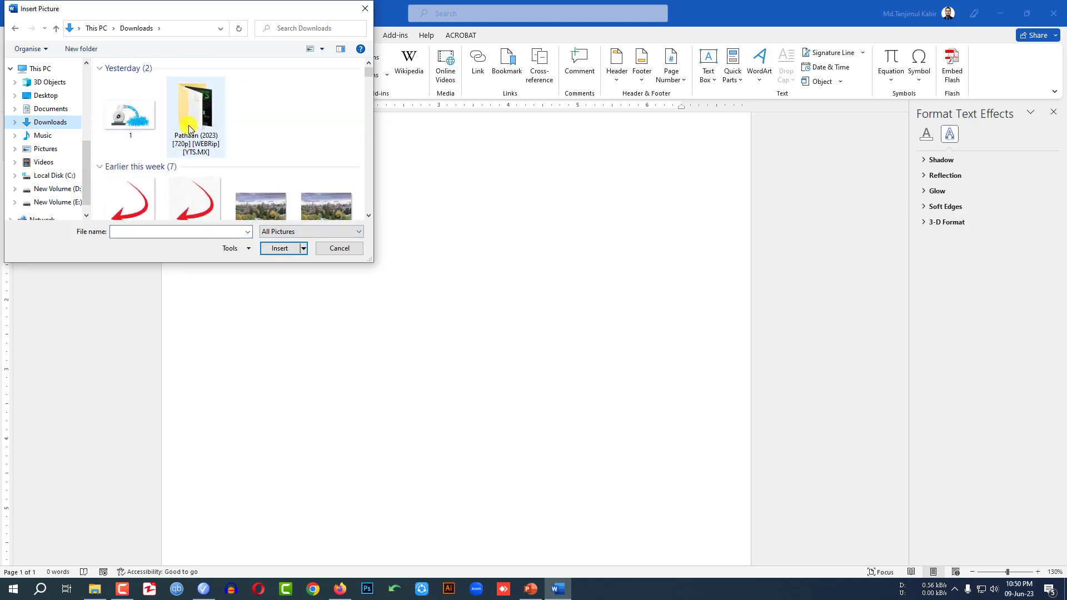
scroll(189, 129, "down", 2)
left_click(45, 149)
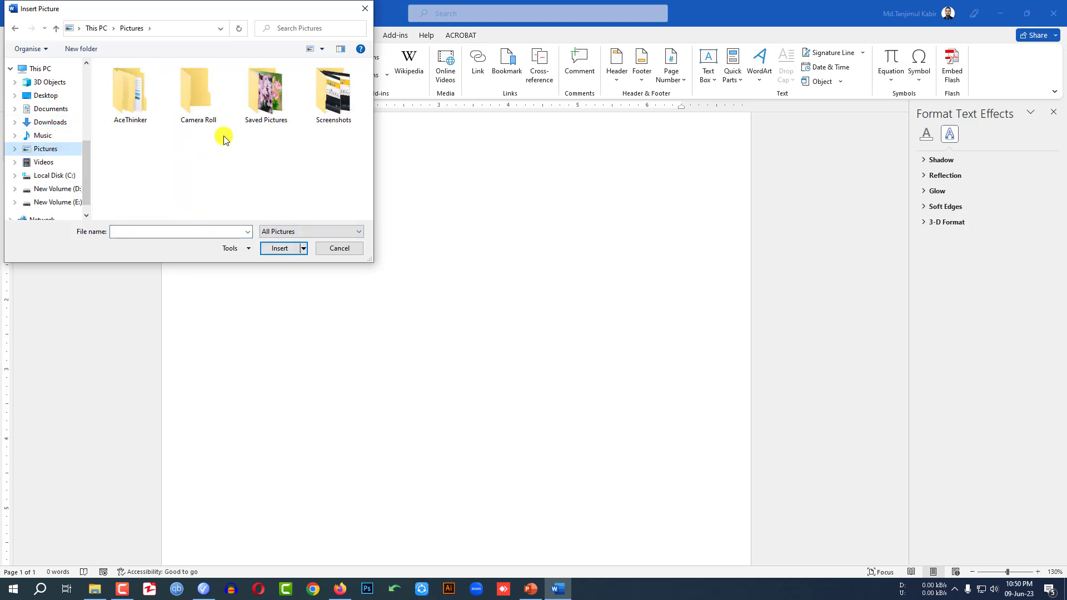
double_click(266, 94)
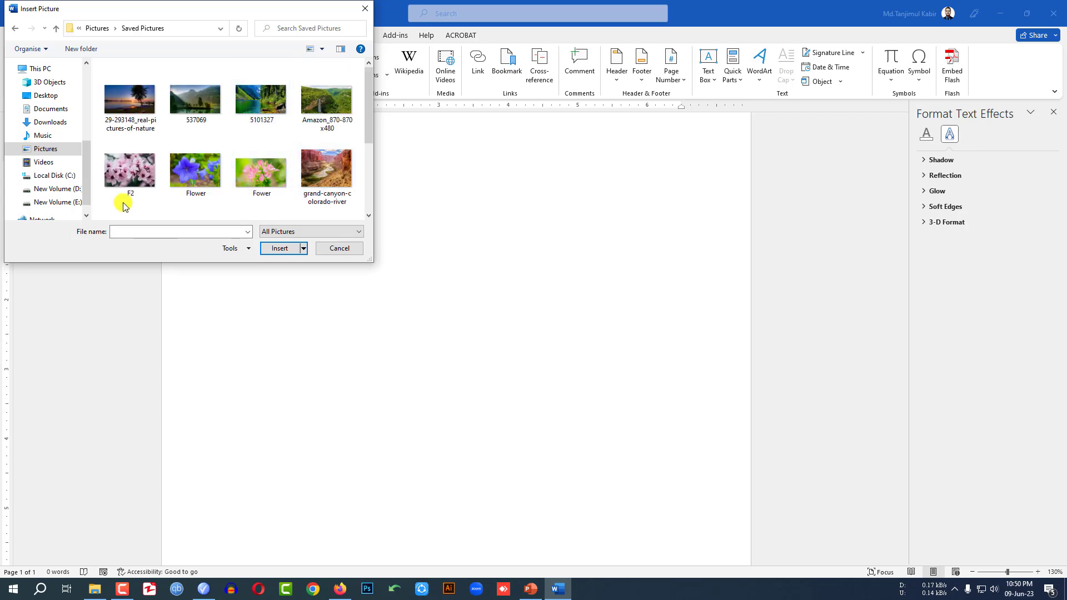
left_click_drag(124, 206, 326, 169)
left_click(266, 248)
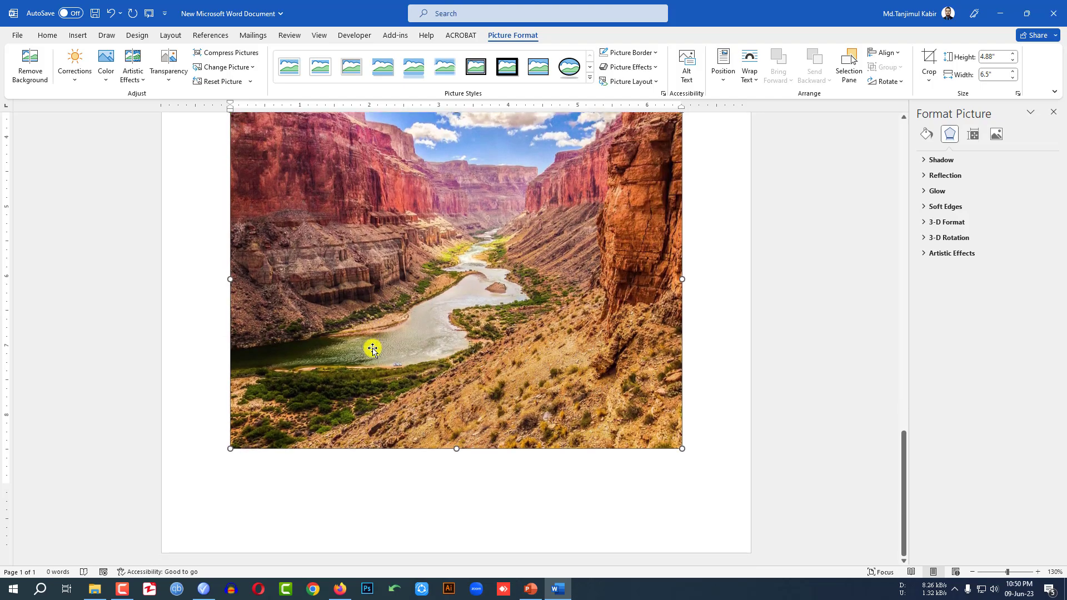
scroll(372, 349, "up", 8)
scroll(373, 347, "up", 8)
scroll(373, 346, "up", 8)
scroll(372, 345, "up", 3)
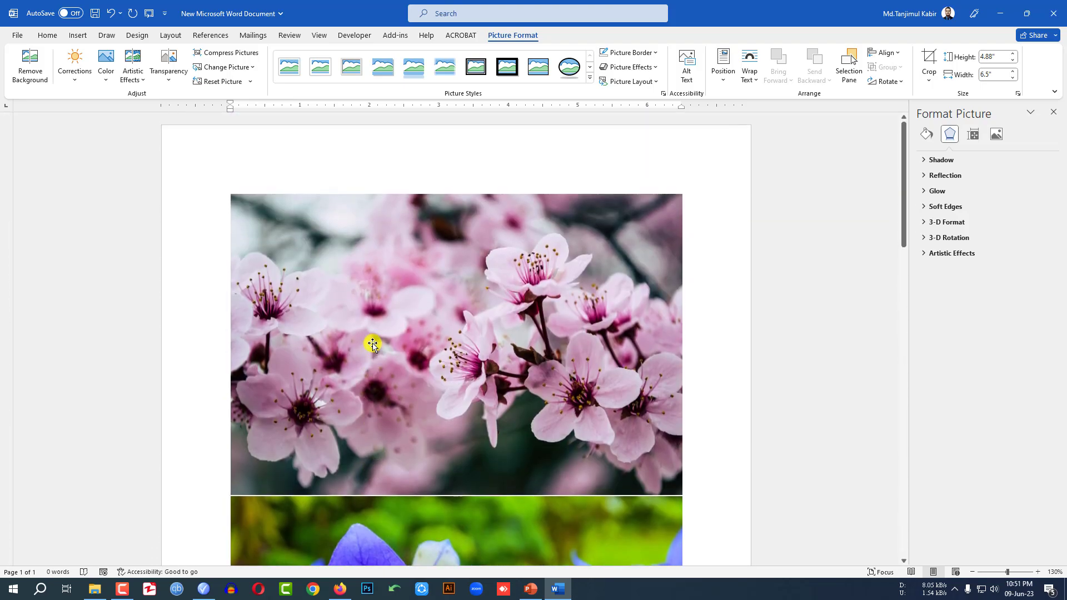
scroll(372, 345, "down", 3)
scroll(369, 341, "up", 3)
mouse_move(425, 345)
left_mouse_down()
mouse_move(412, 298)
mouse_move(448, 291)
mouse_move(469, 352)
left_mouse_up()
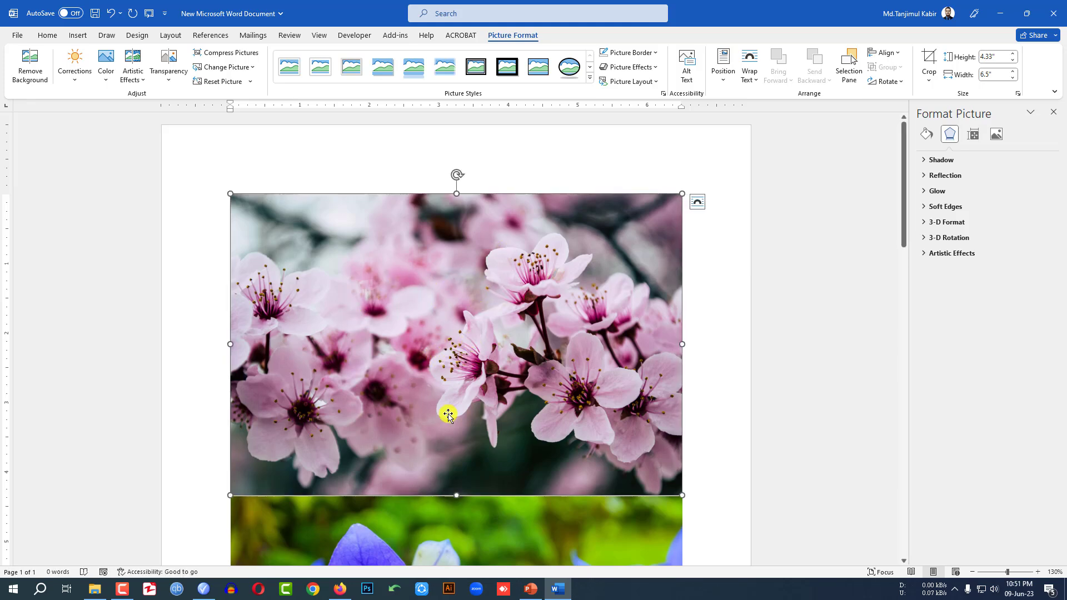
scroll(439, 409, "down", 3)
left_click(450, 378)
scroll(454, 392, "down", 3)
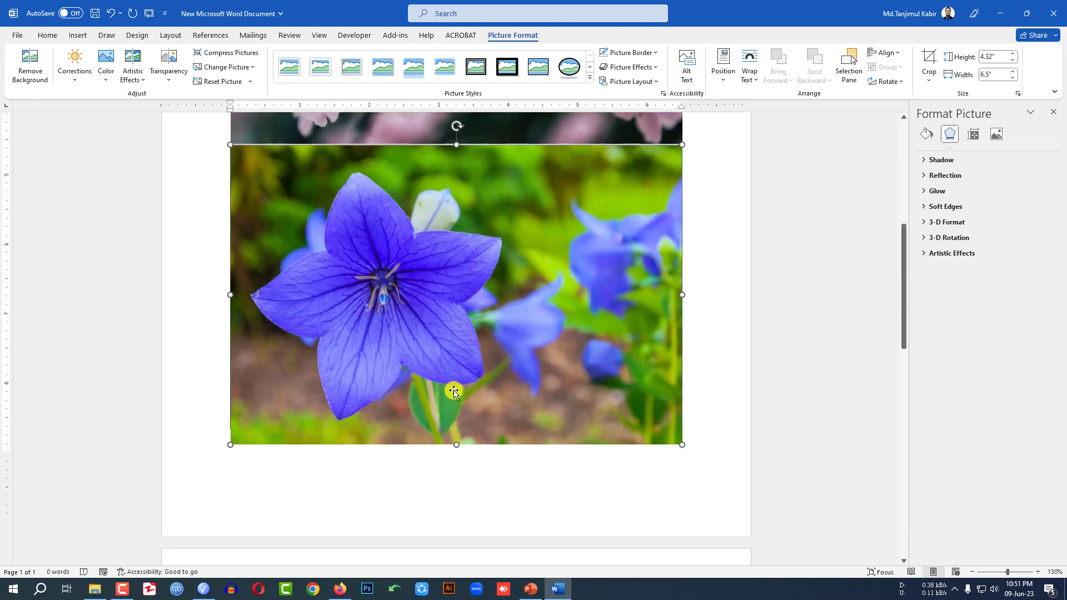
scroll(454, 392, "down", 3)
scroll(454, 392, "up", 1)
scroll(454, 392, "up", 3)
scroll(455, 393, "up", 2)
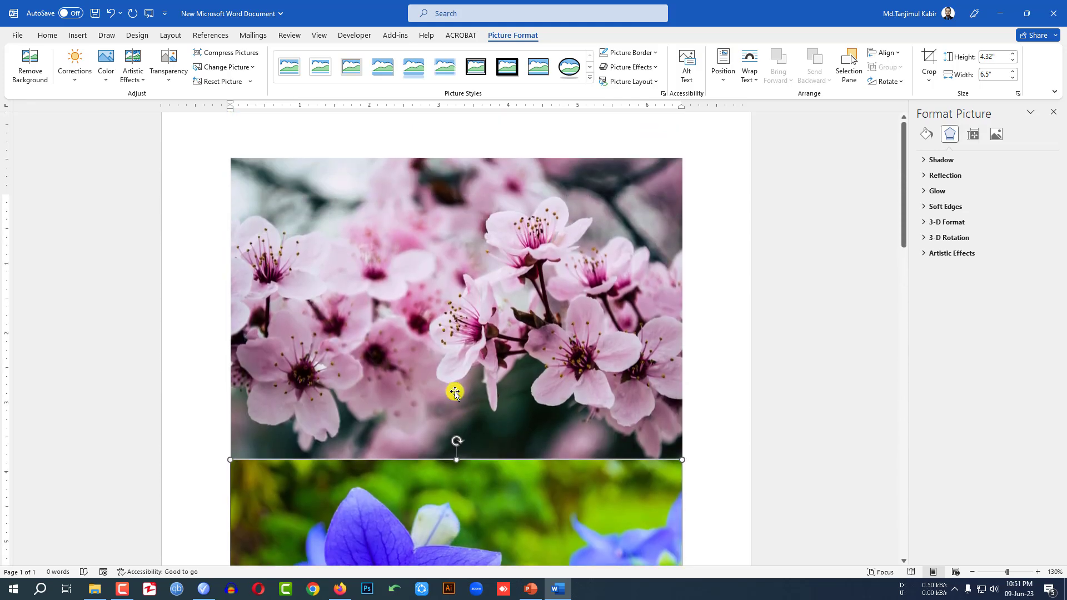
scroll(455, 393, "up", 1)
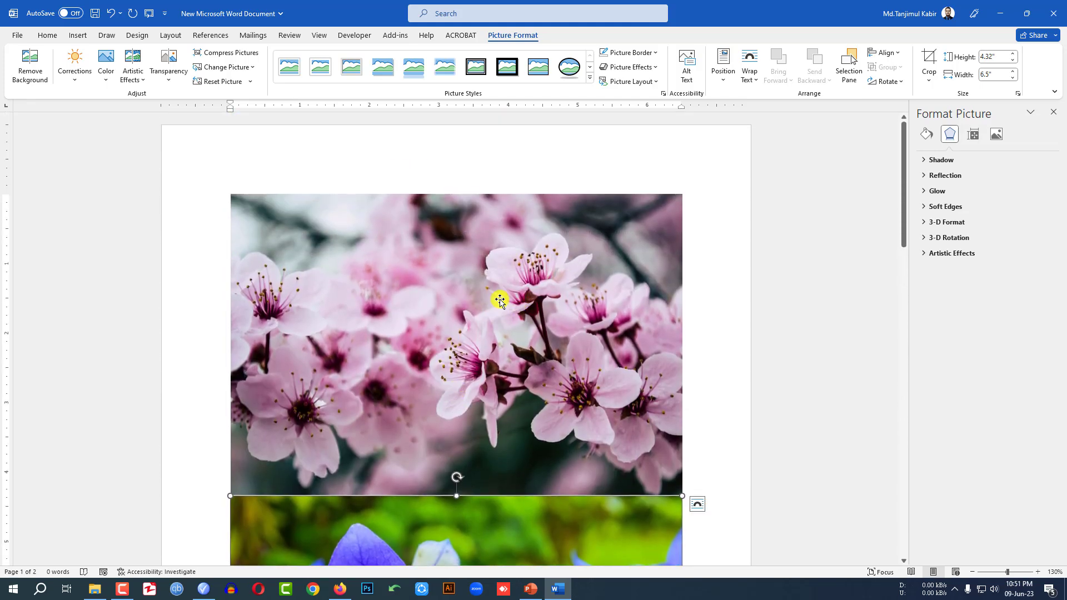
left_click(482, 301)
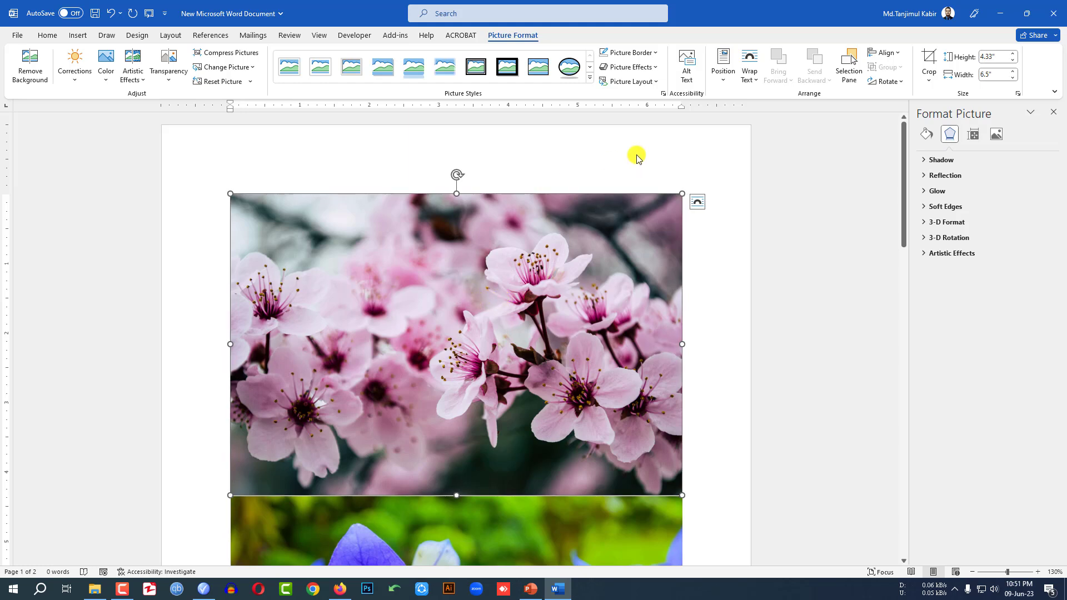
Set the cherry blossom and bellflower pictures to In Front of Text and shrink them
left_click(751, 77)
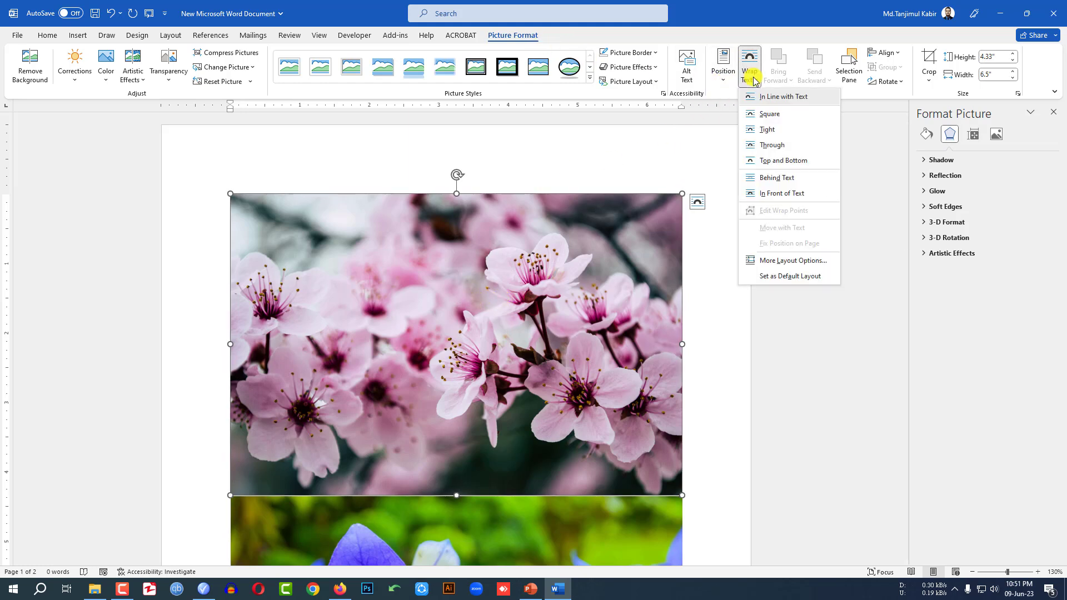
left_click(769, 194)
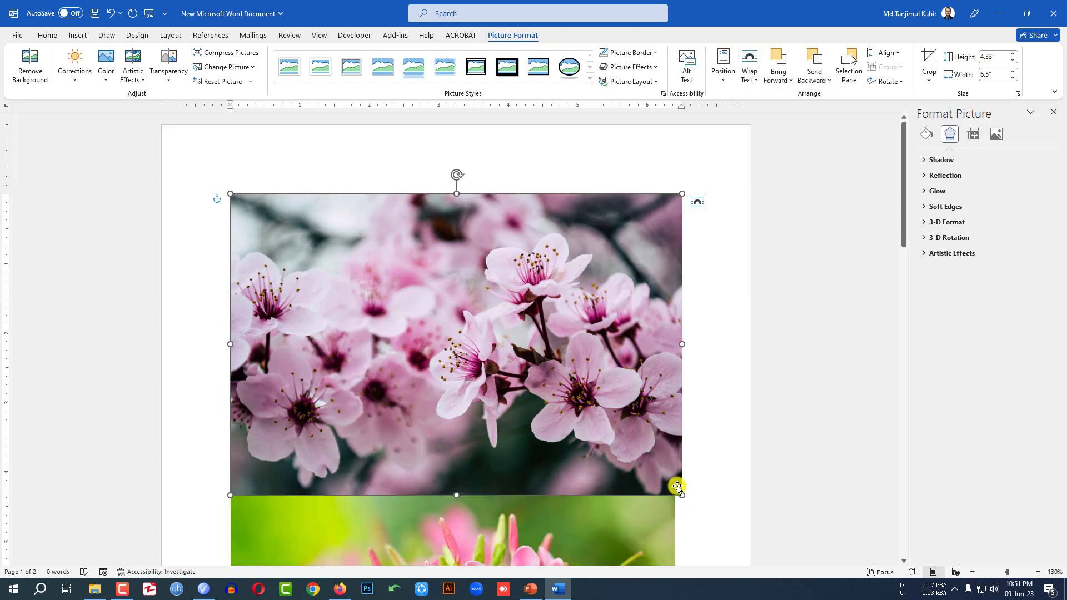
mouse_move(681, 495)
left_mouse_down()
mouse_move(498, 328)
mouse_move(456, 319)
left_mouse_up()
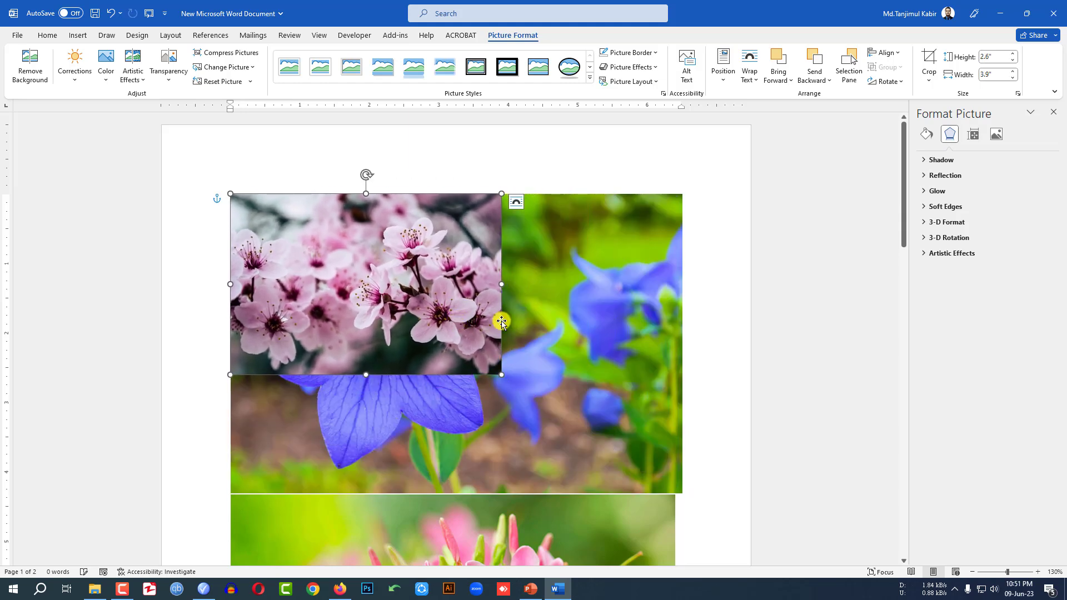
left_click(750, 67)
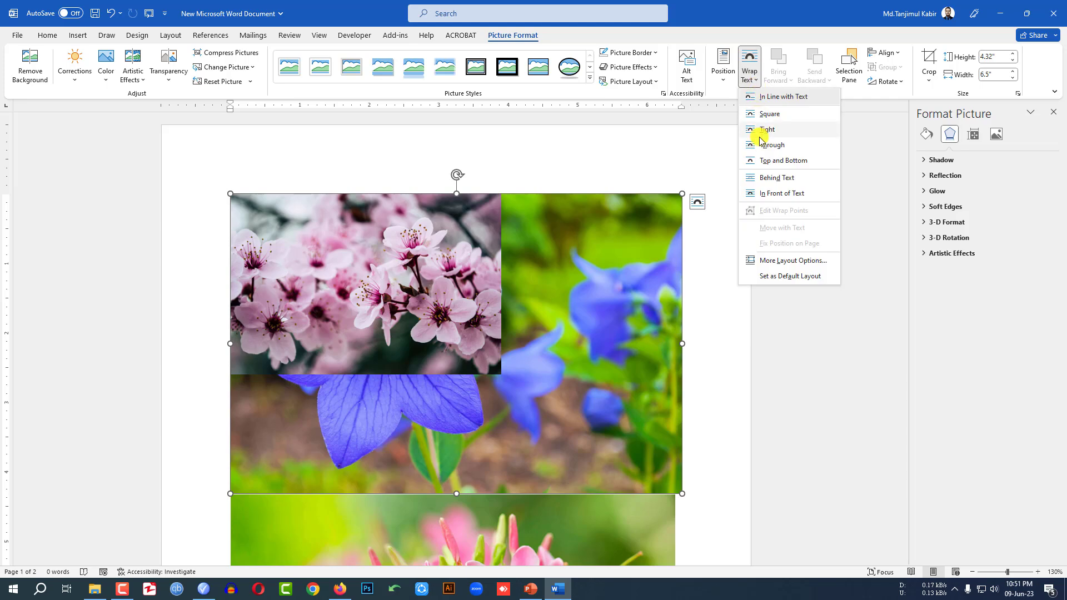
left_click(783, 194)
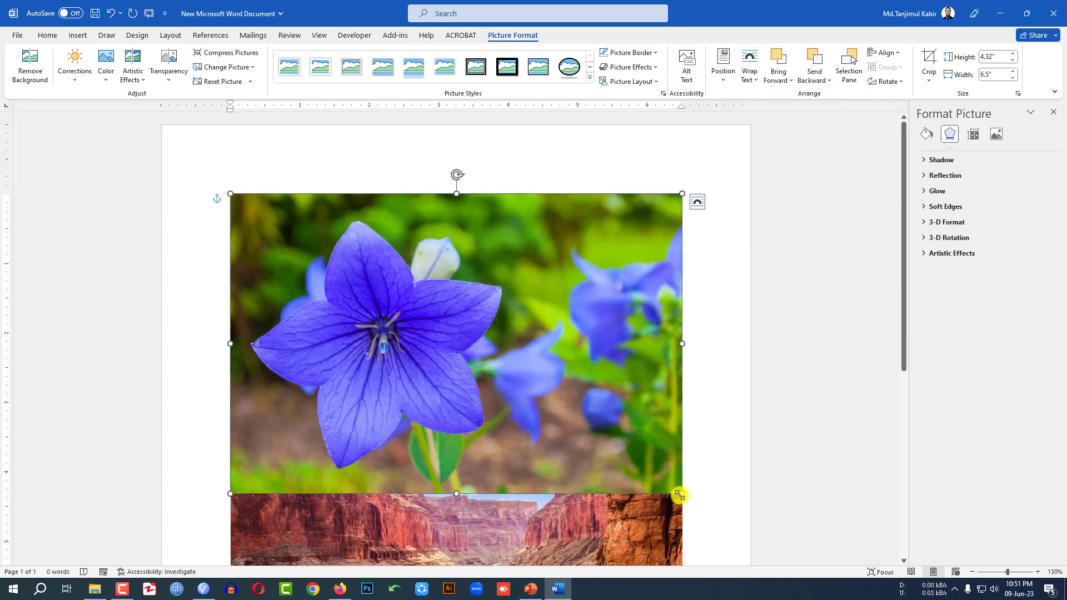
mouse_move(680, 495)
left_mouse_down()
mouse_move(501, 374)
mouse_move(691, 338)
left_mouse_up()
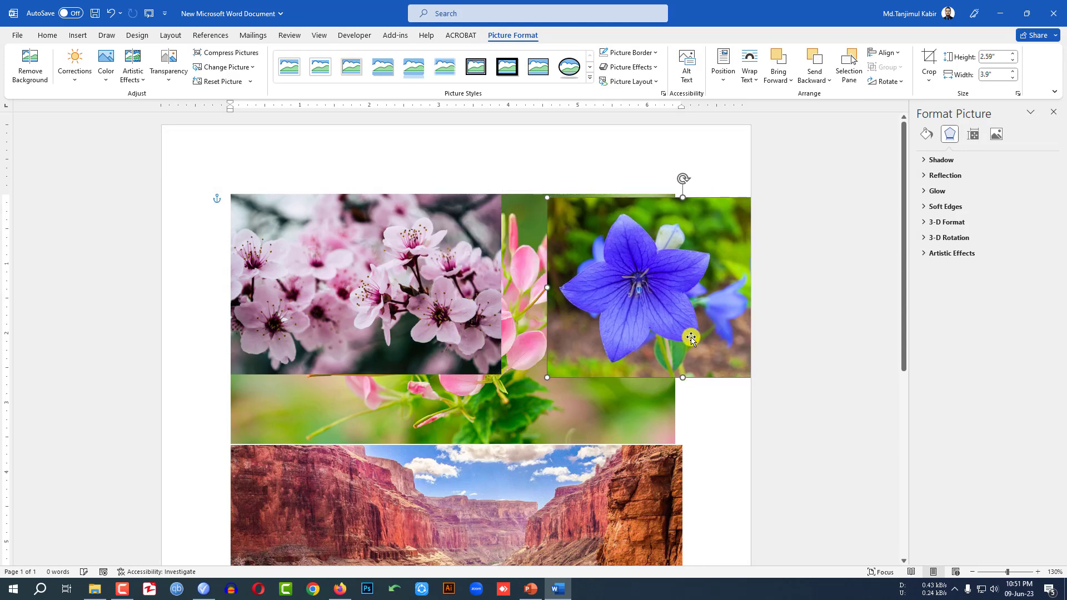
Float, shrink and move the pink flower to the lower right and the canyon to the lower left
left_click(547, 412)
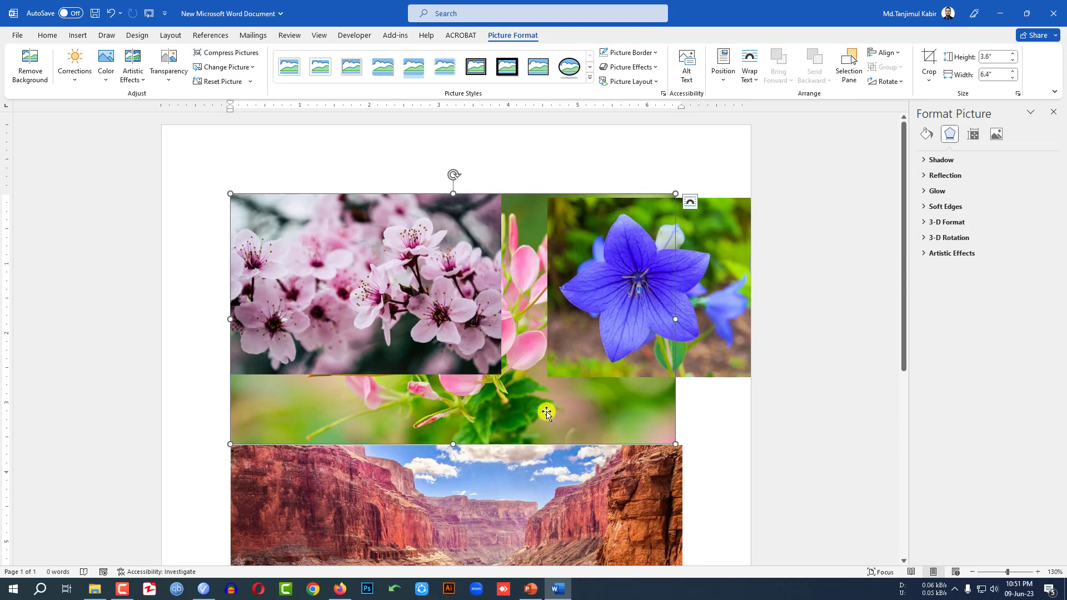
left_click(750, 72)
left_click(772, 195)
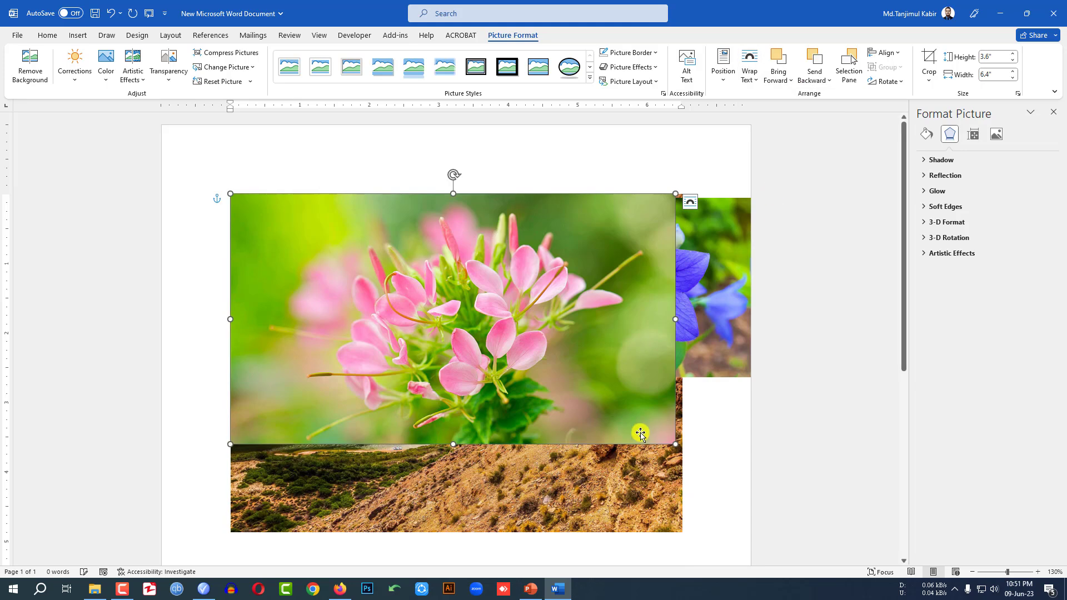
left_click_drag(674, 451, 500, 340)
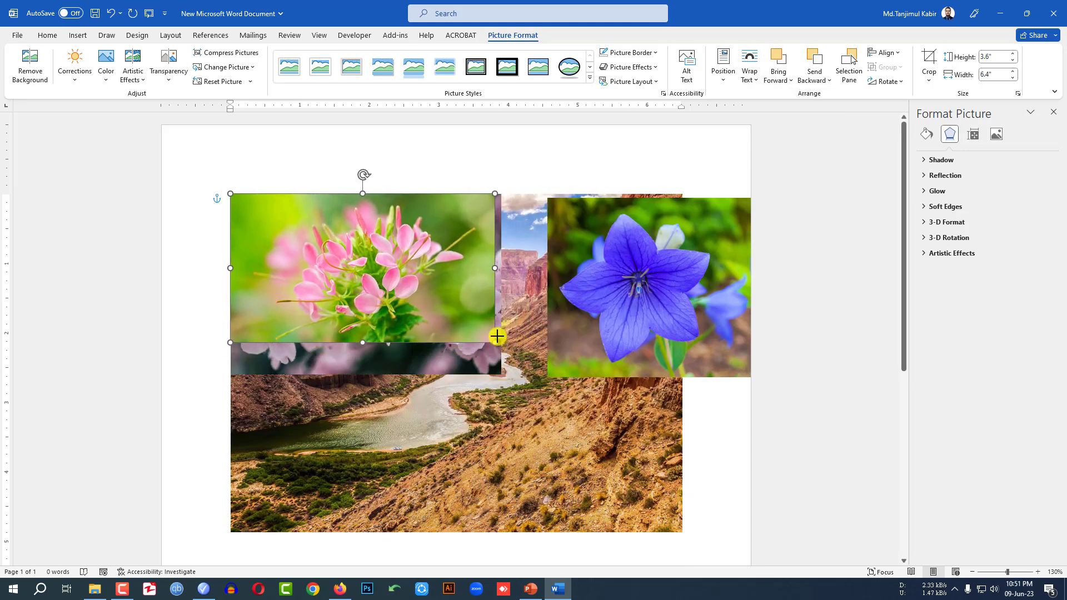
left_click_drag(429, 302, 712, 474)
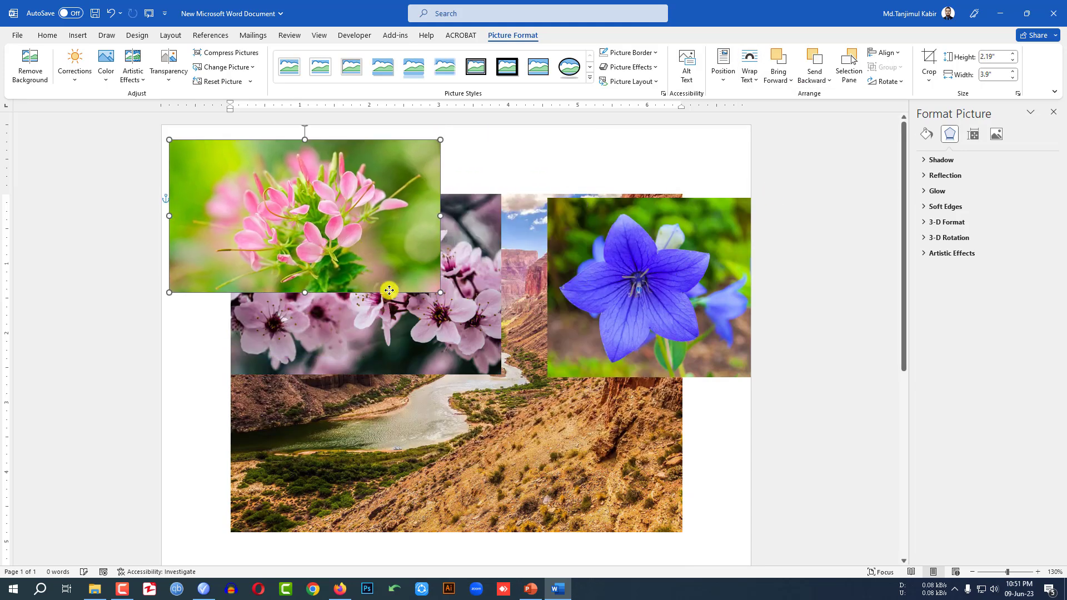
left_click(432, 441)
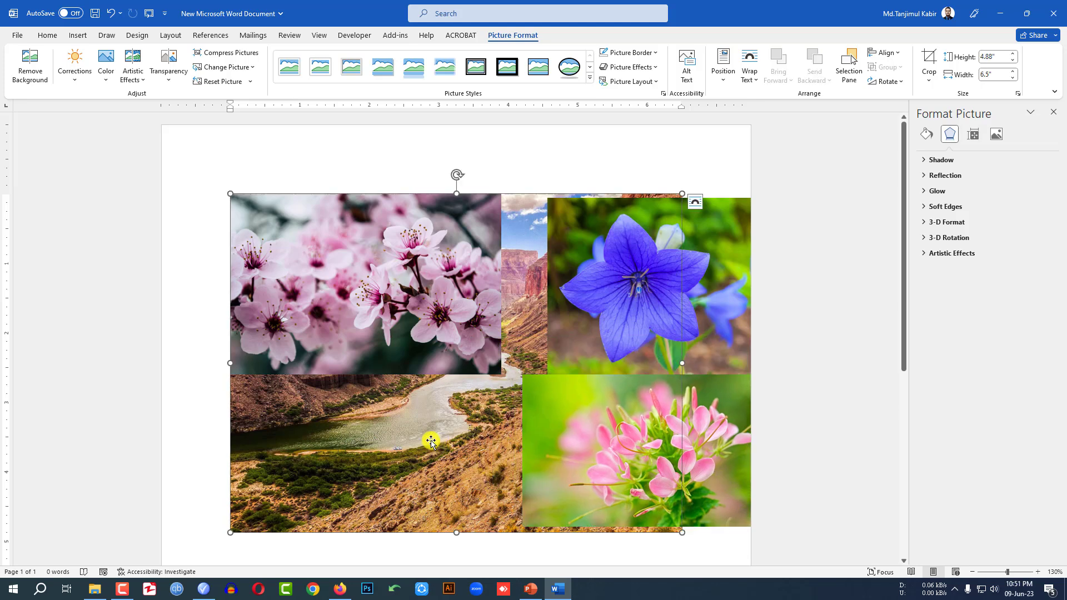
left_click(745, 77)
left_click(773, 193)
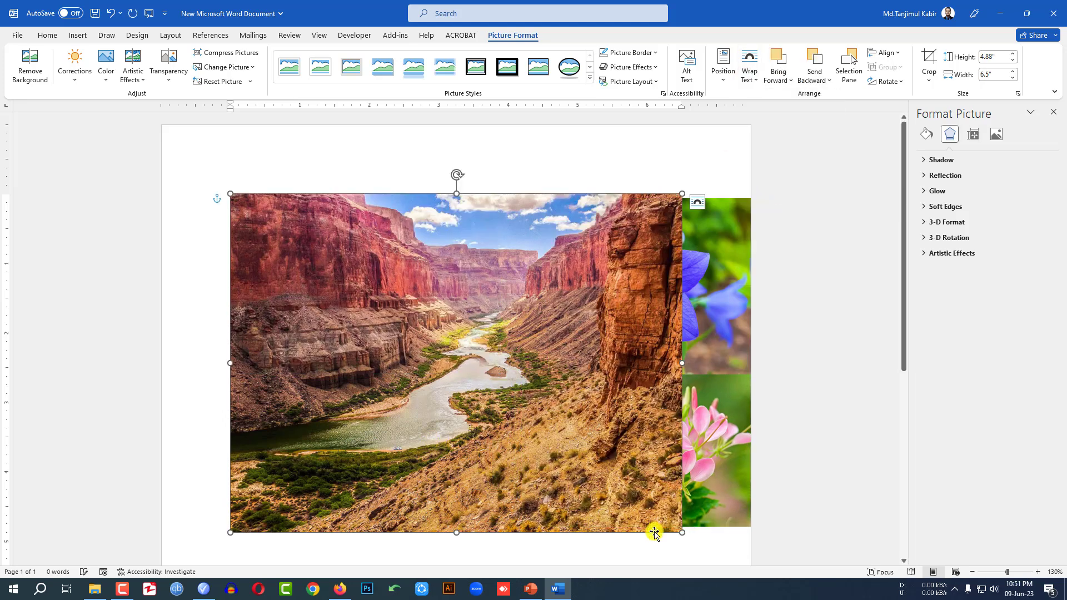
left_click_drag(681, 532, 449, 311)
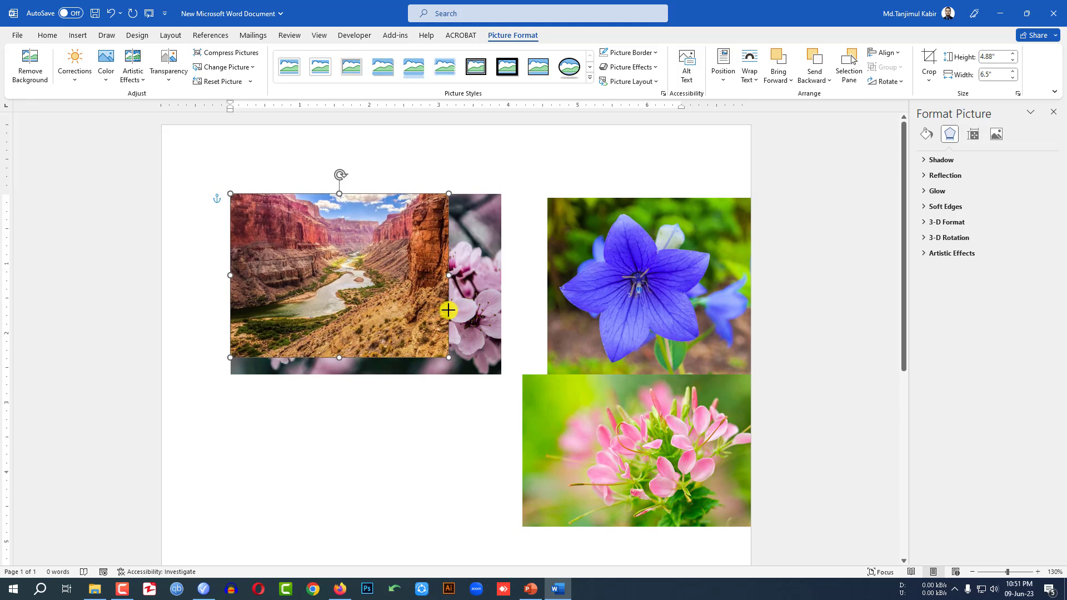
left_click_drag(382, 436, 388, 456)
Arrange the four pictures into a 2x2 grid: blossom and bellflower above, canyon and pink flower below
left_click_drag(393, 309, 372, 292)
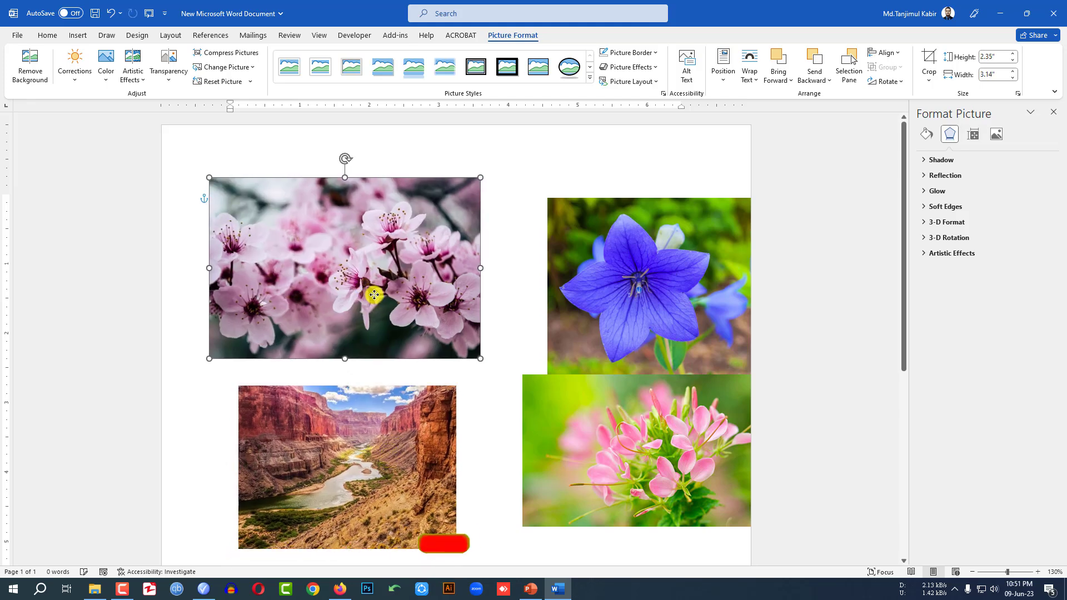
left_click_drag(596, 278, 534, 246)
left_click_drag(437, 250, 414, 241)
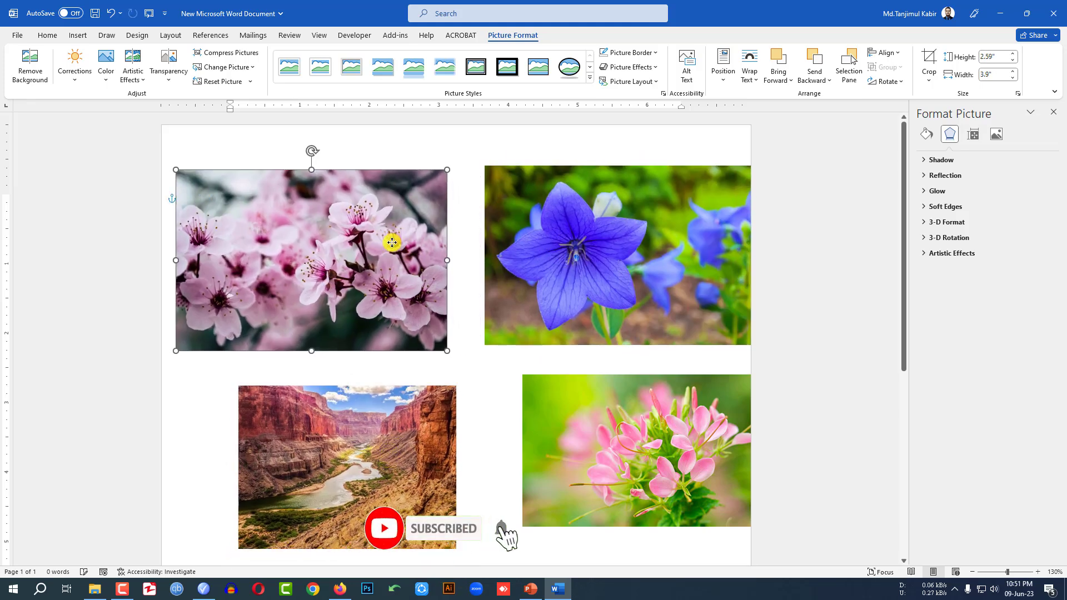
mouse_move(687, 247)
left_mouse_down()
mouse_move(640, 246)
mouse_move(677, 249)
left_mouse_up()
left_click_drag(412, 443, 367, 439)
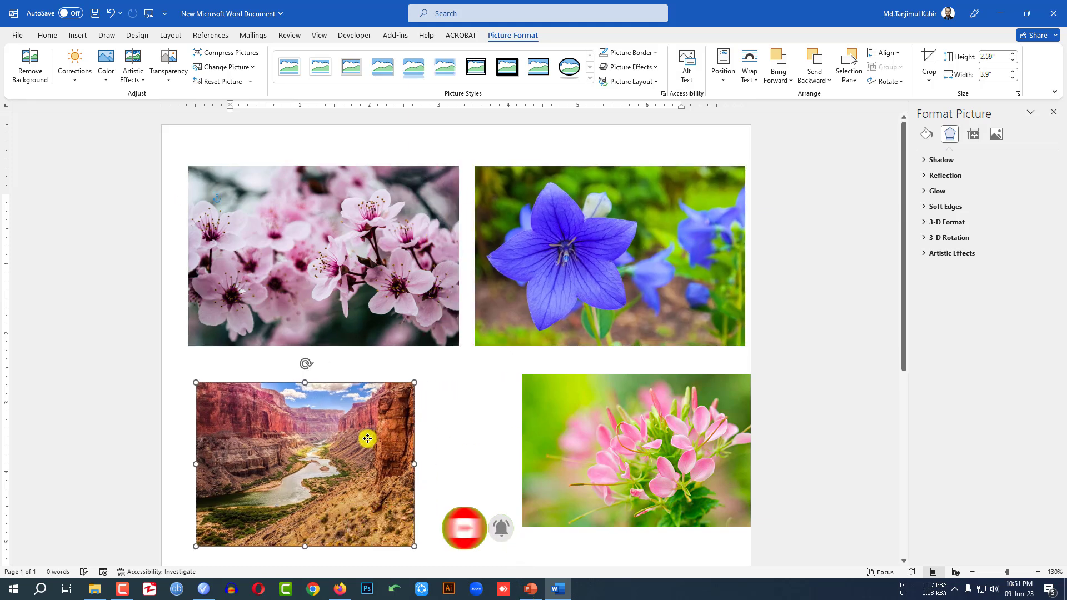
left_click_drag(620, 439, 564, 445)
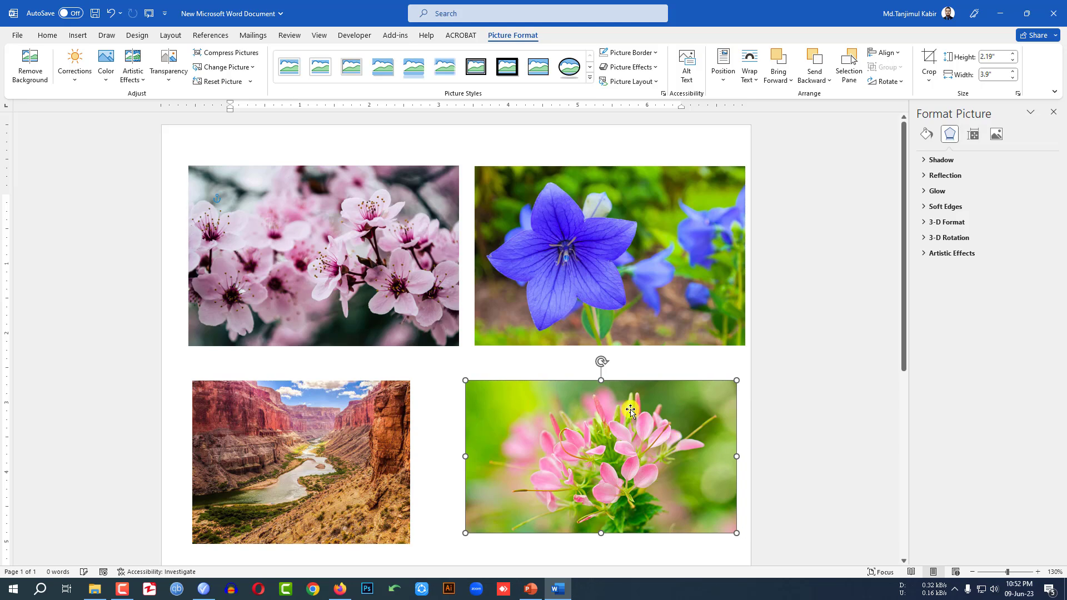
Crop the cherry blossom and blue flower pictures to 16:9, moving the blue flower beside the blossom
left_click(392, 262)
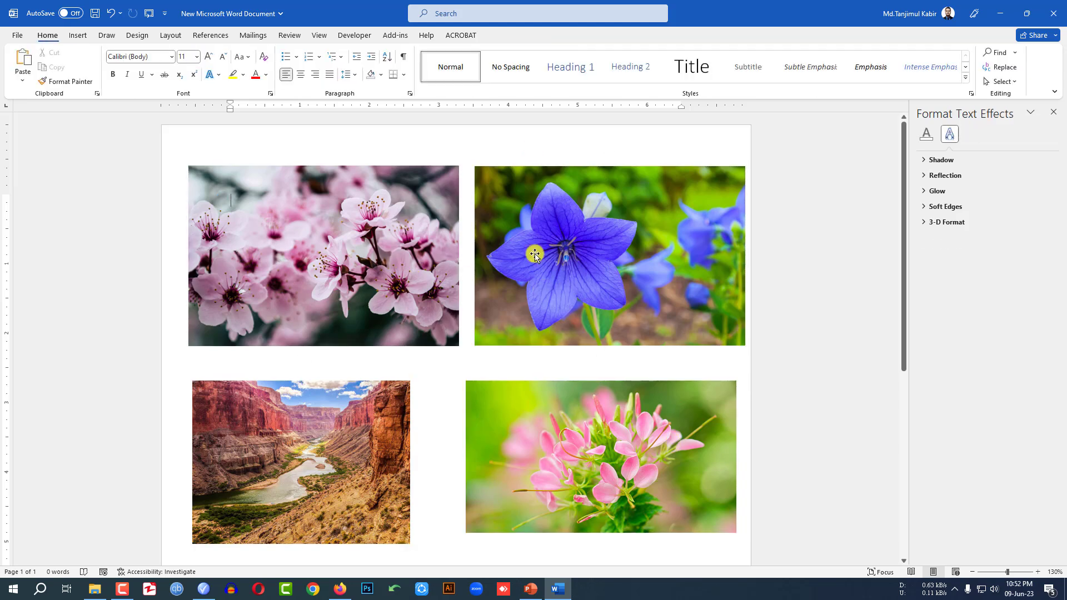
left_click(350, 286)
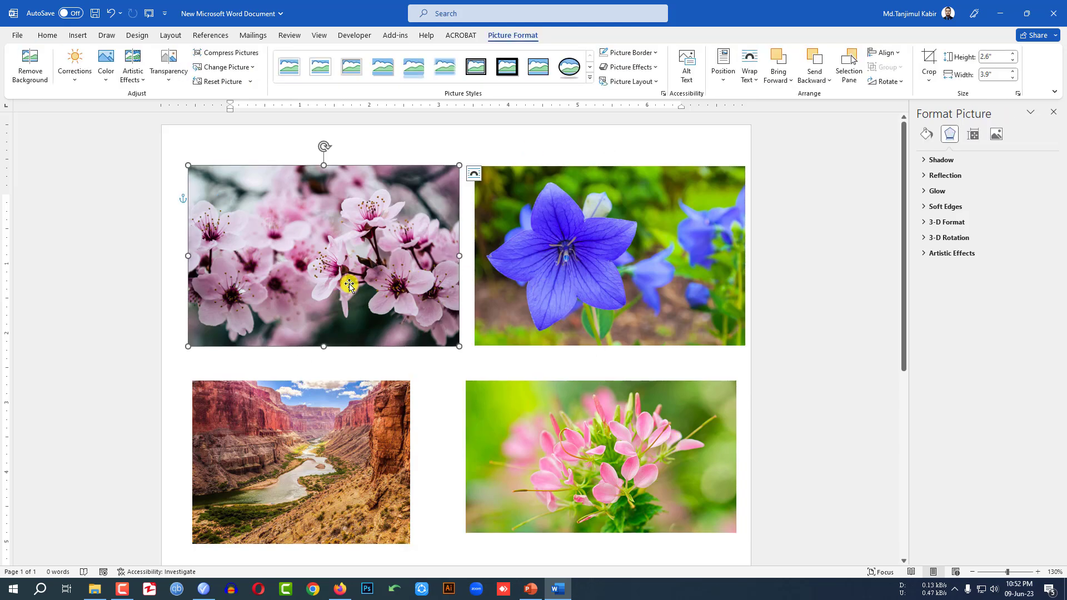
left_click(929, 82)
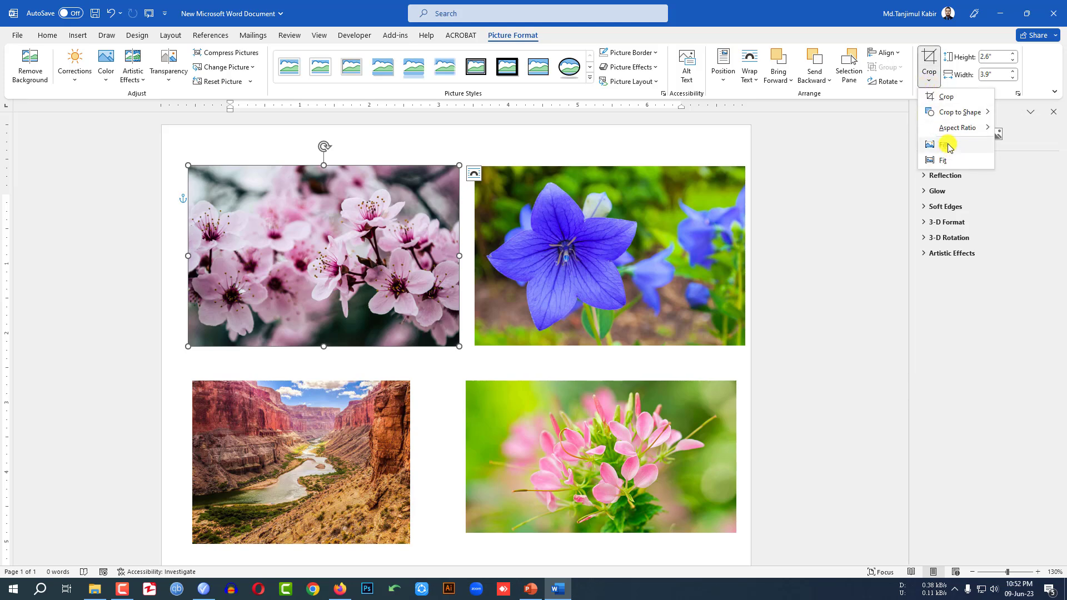
mouse_move(957, 128)
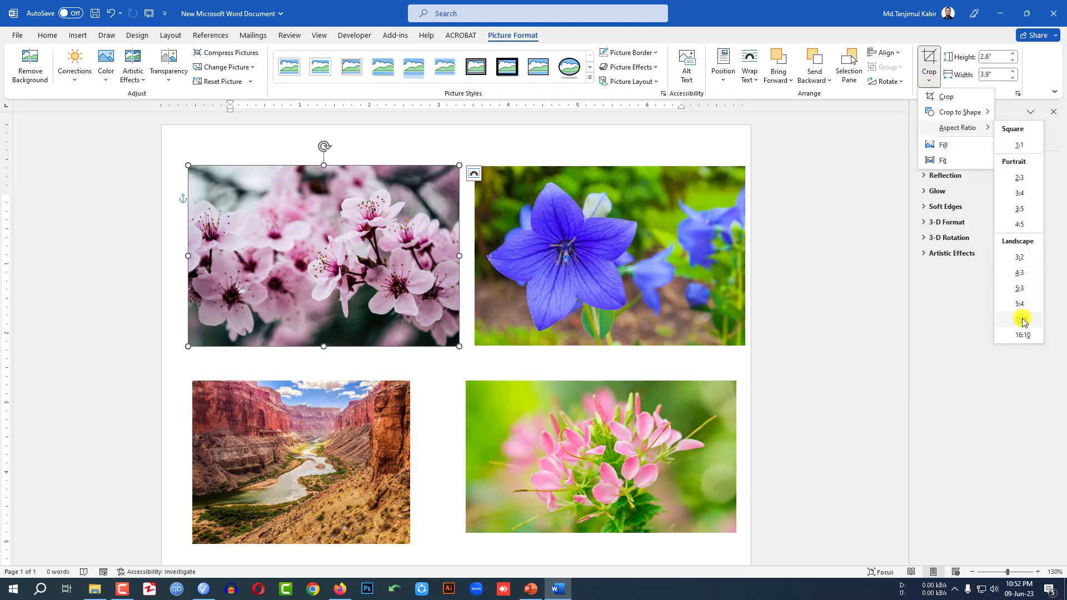
left_click(1023, 320)
left_click(394, 152)
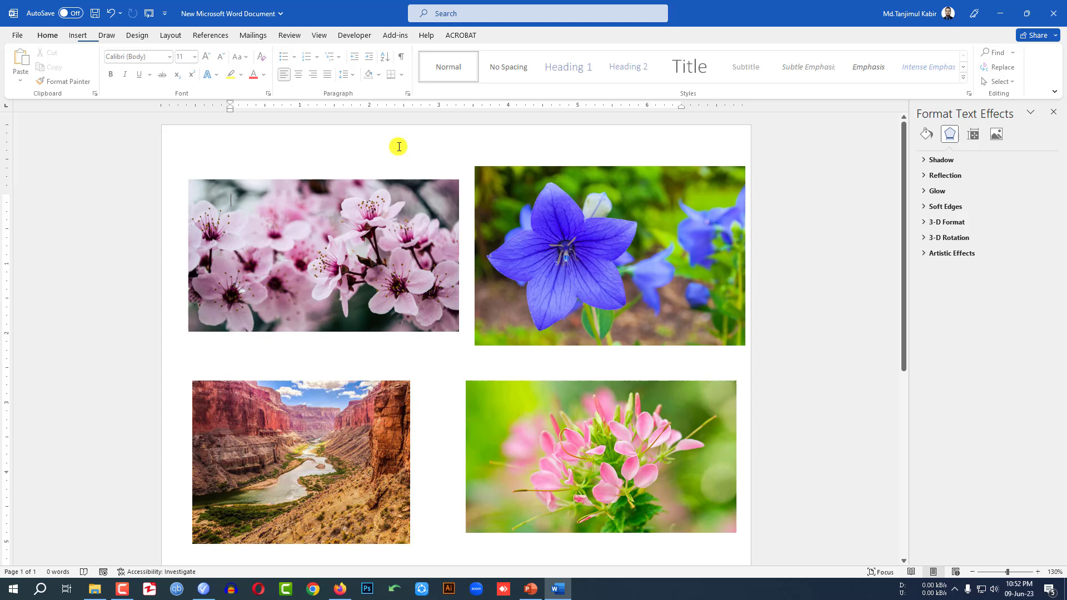
left_click(393, 231)
left_click(592, 232)
left_click(929, 80)
mouse_move(957, 127)
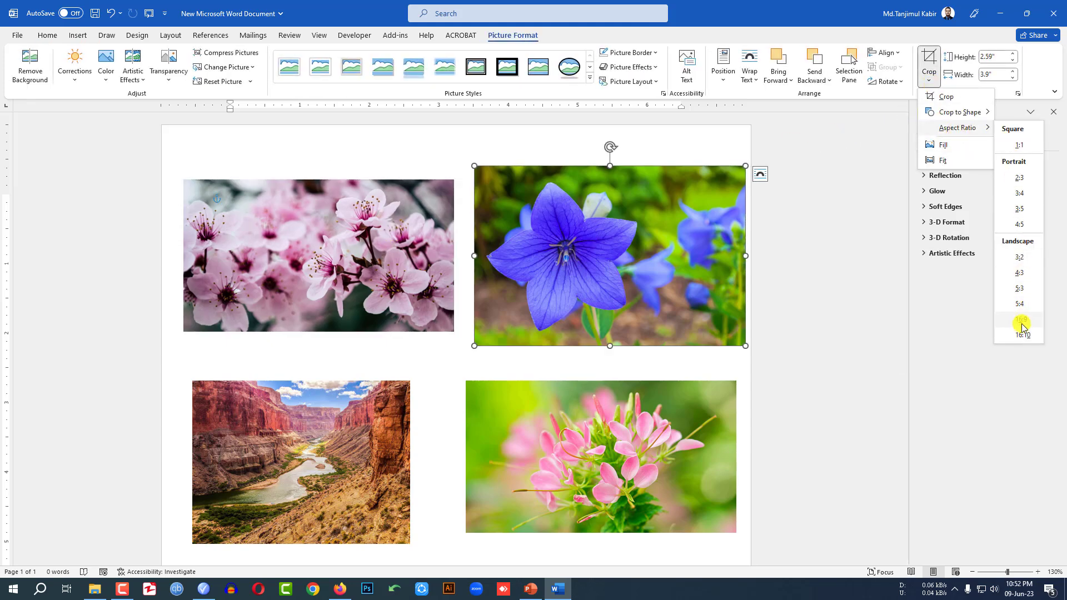
left_click(1021, 319)
left_click(681, 153)
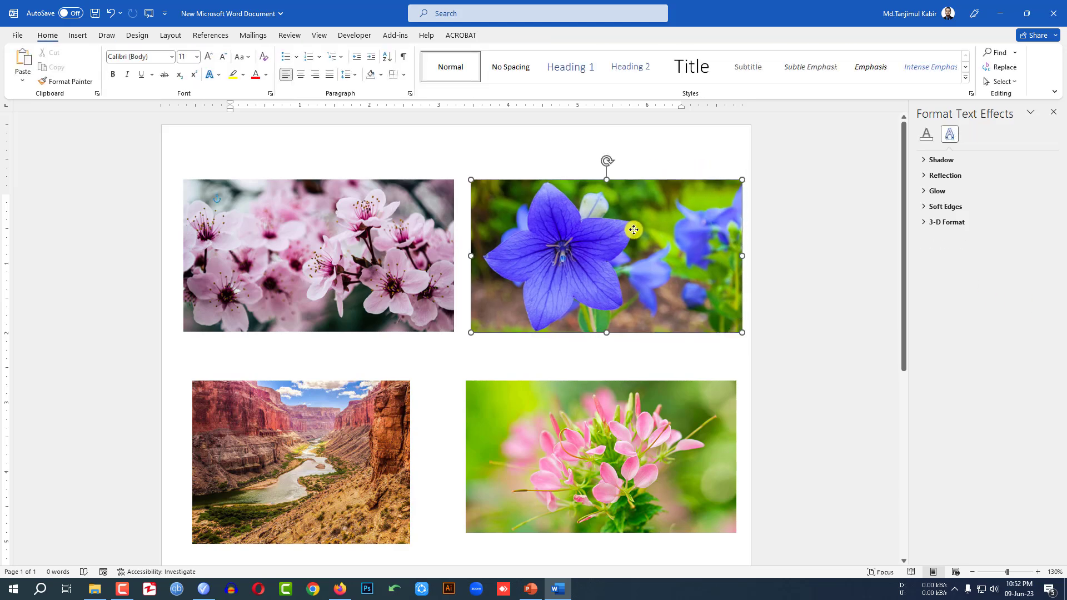
left_click_drag(633, 229, 610, 234)
Crop the canyon to 16:9 and enlarge it, then move canyon and pink flower up to close gaps
left_click(365, 426)
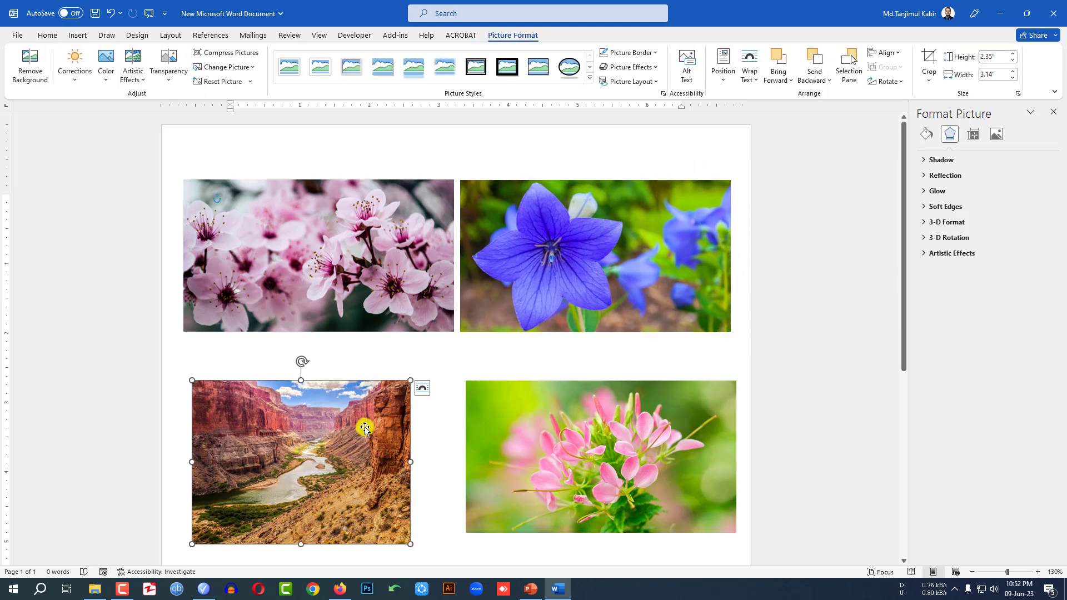
left_click(933, 81)
mouse_move(959, 128)
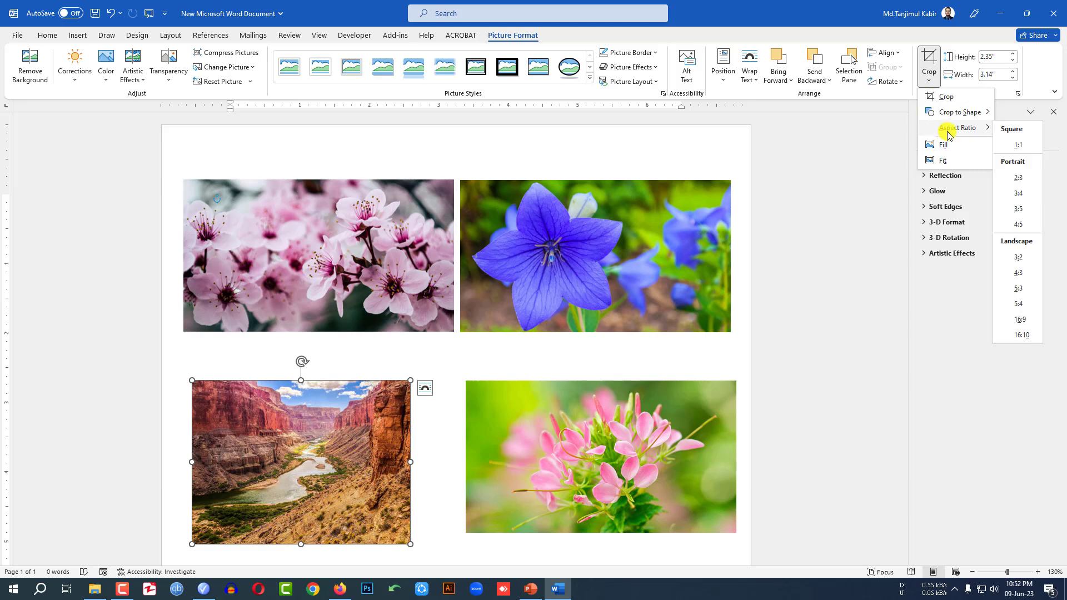
left_click(1023, 320)
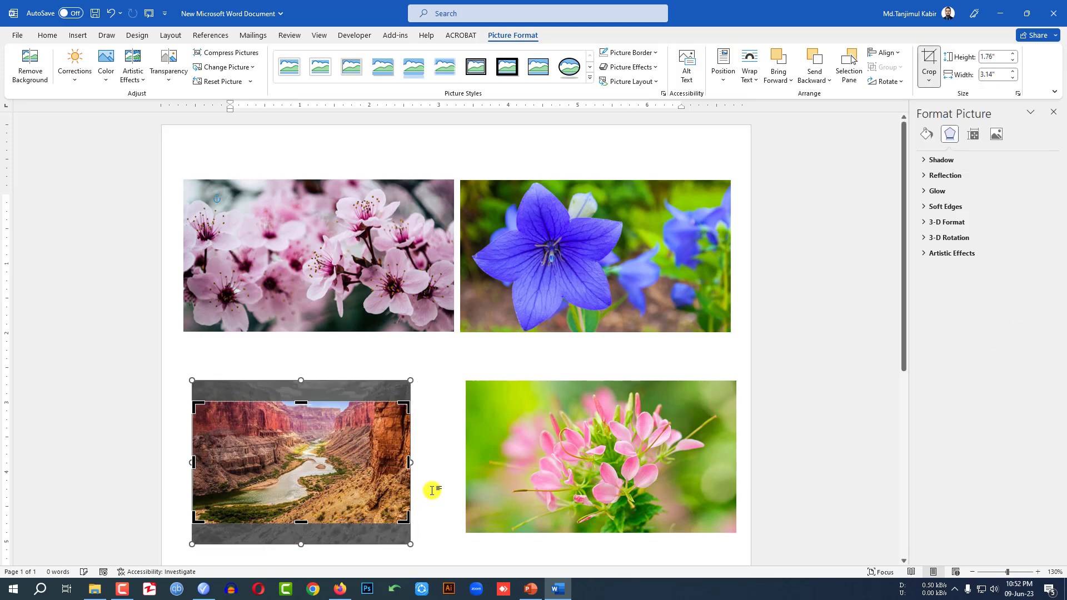
left_click(432, 490)
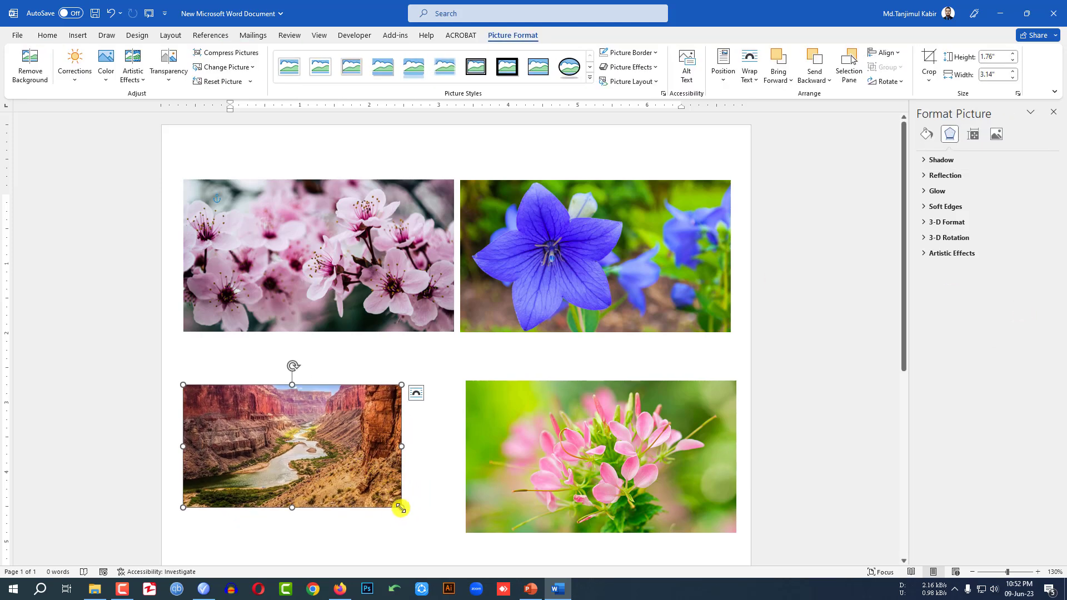
left_click_drag(400, 508, 452, 536)
left_click(562, 466)
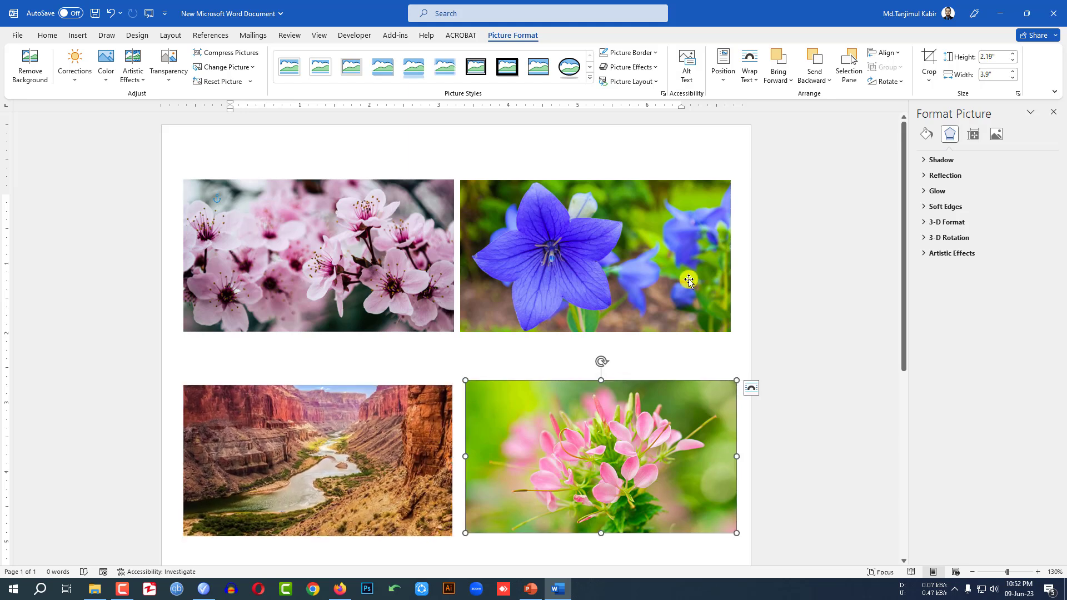
left_click(929, 80)
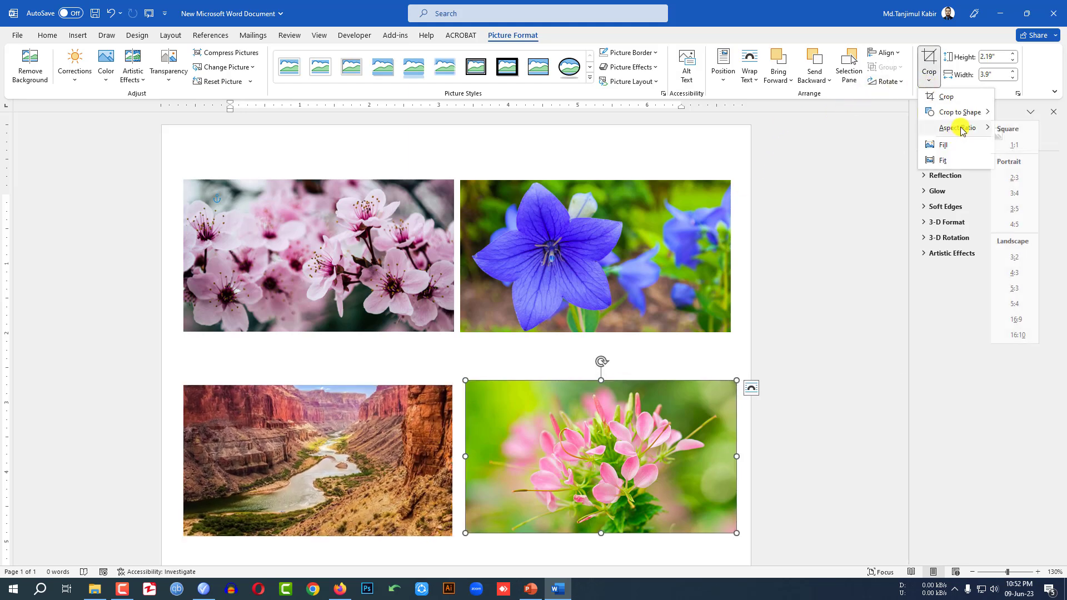
left_click(671, 368)
left_click_drag(603, 418, 601, 382)
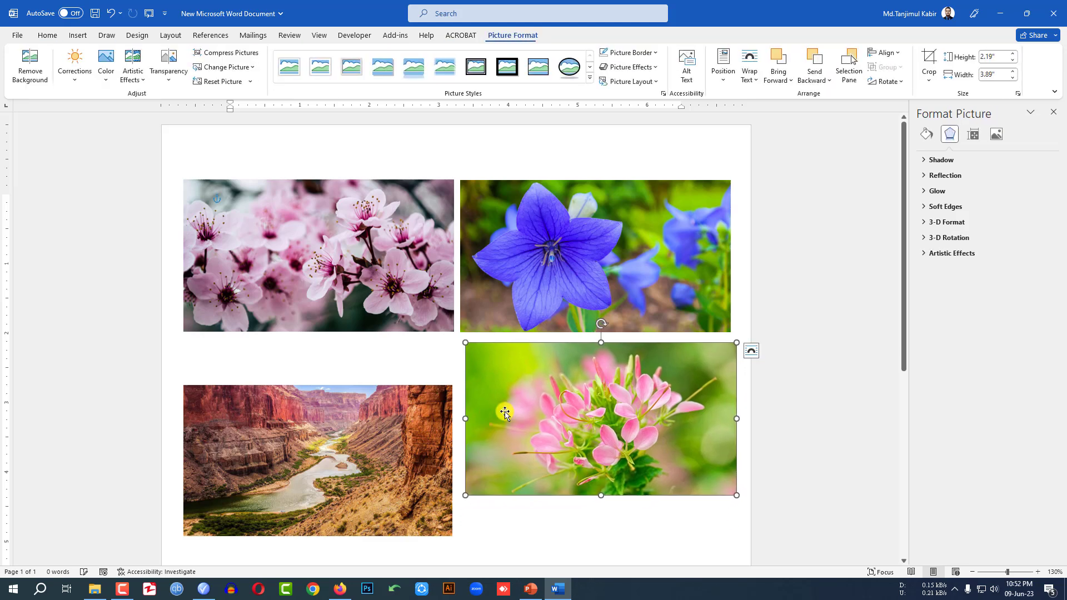
left_click_drag(362, 438, 361, 392)
Delete all four photos with Ctrl+A and Delete, then bring up the Insert Table grid
left_click(526, 511)
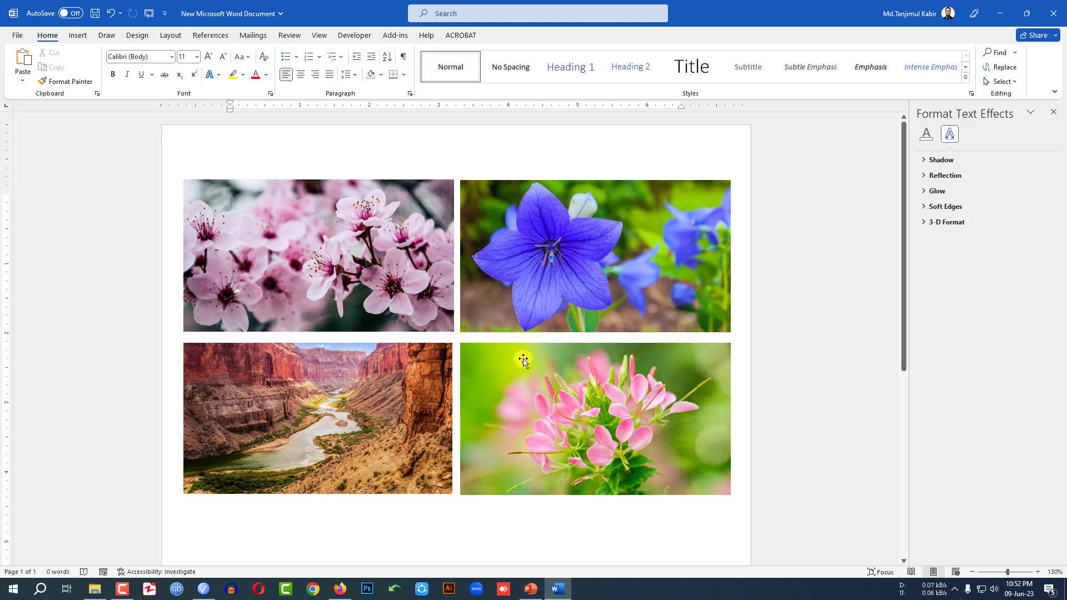
key("ctrl+a")
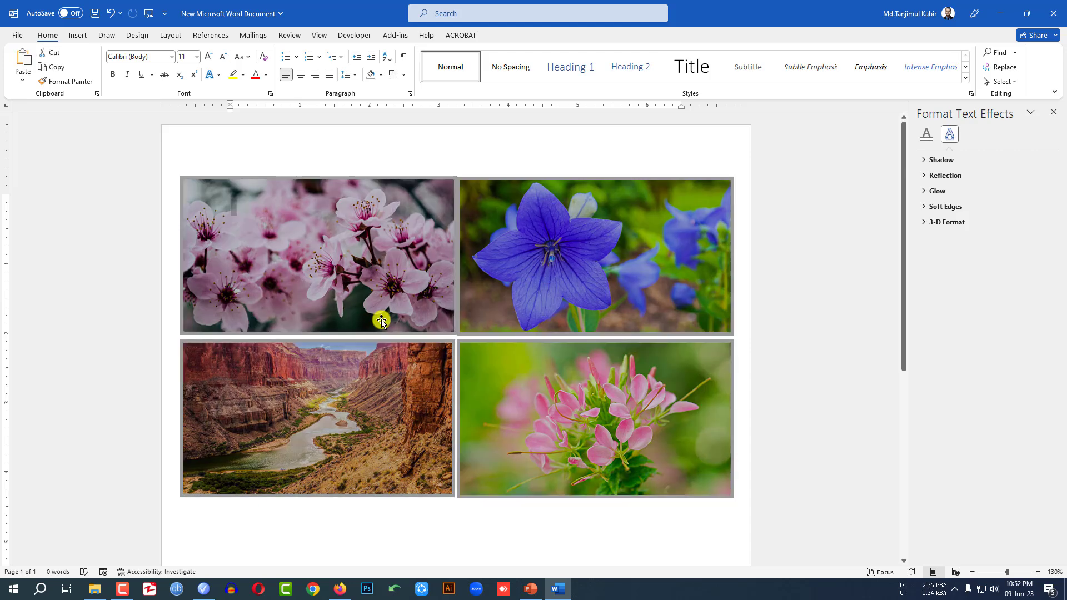
key("Delete")
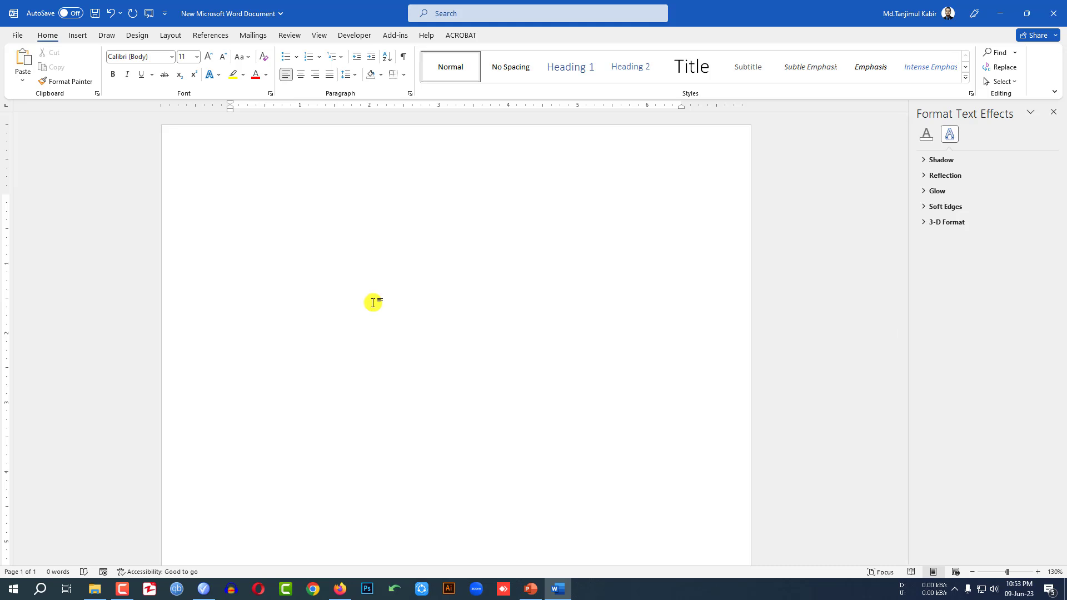
left_click(78, 35)
left_click(103, 61)
Insert a 3x3 table, then select and delete the whole table
left_click(124, 132)
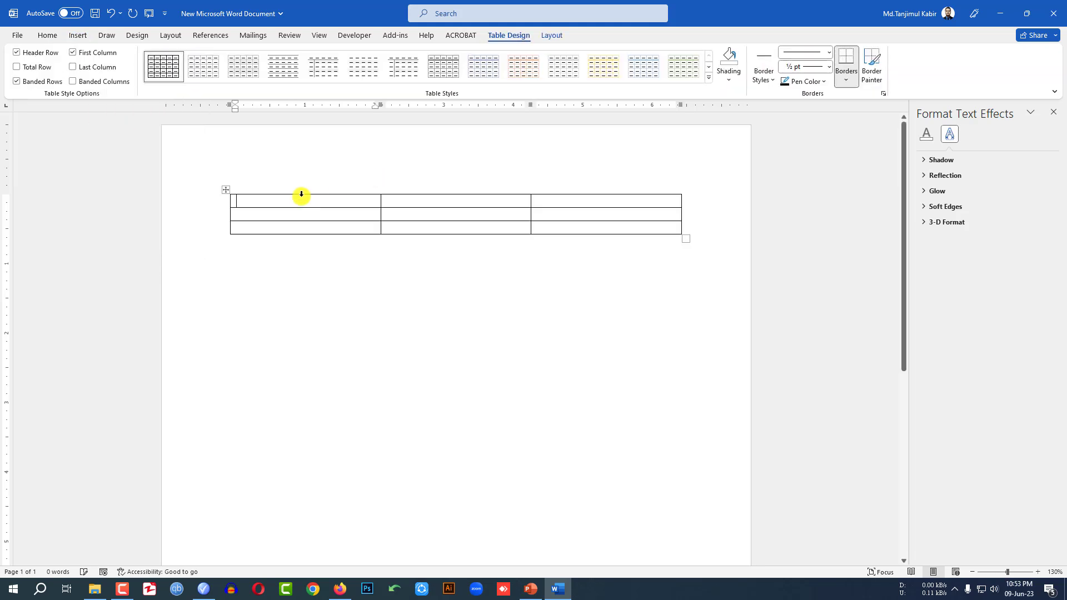
left_click(503, 190)
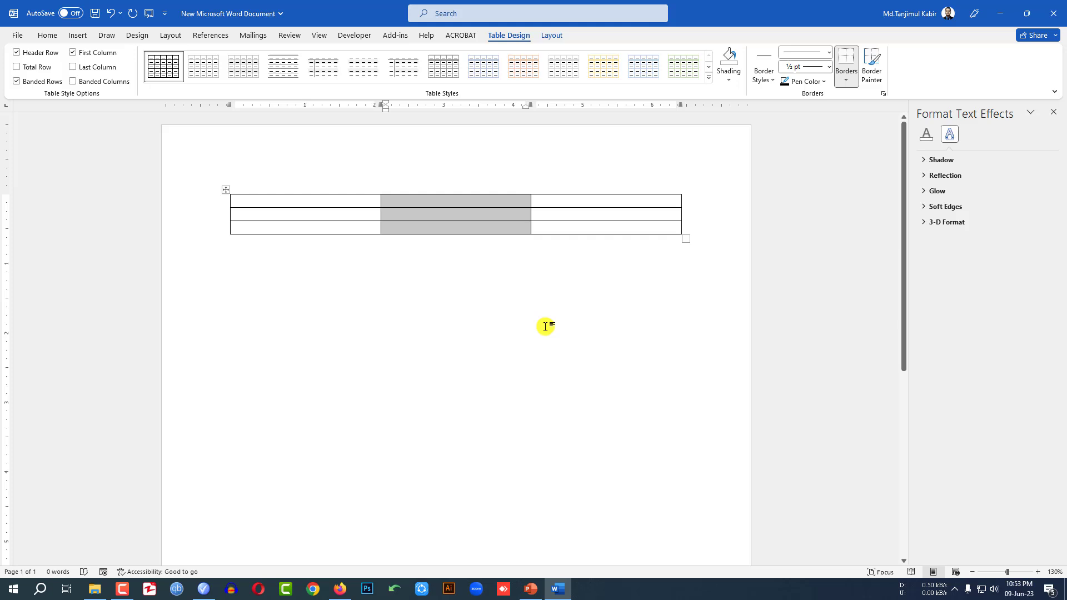
left_click(481, 312)
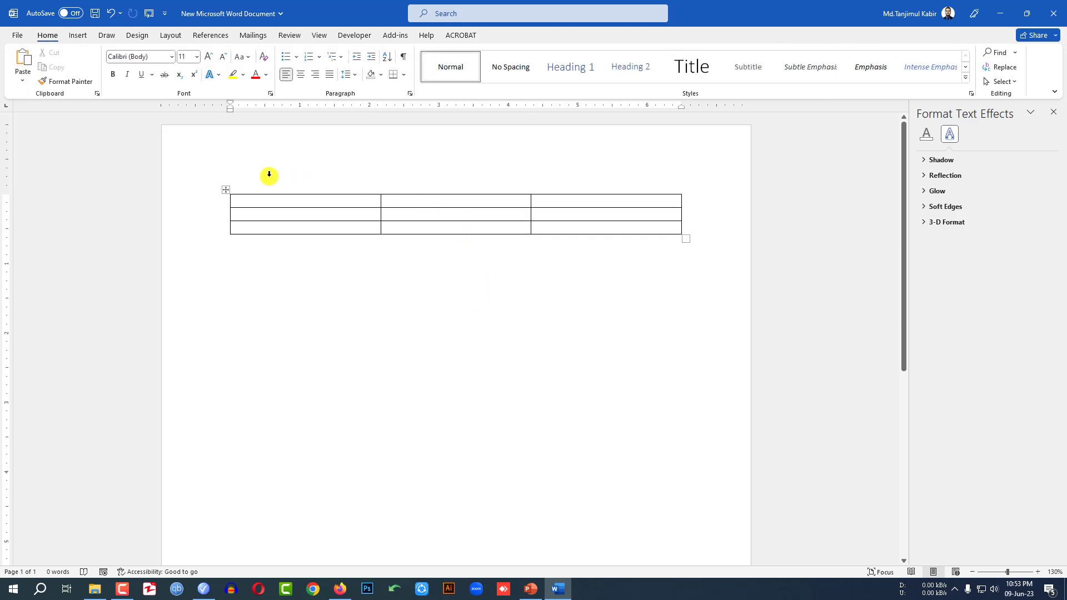
left_click(224, 192)
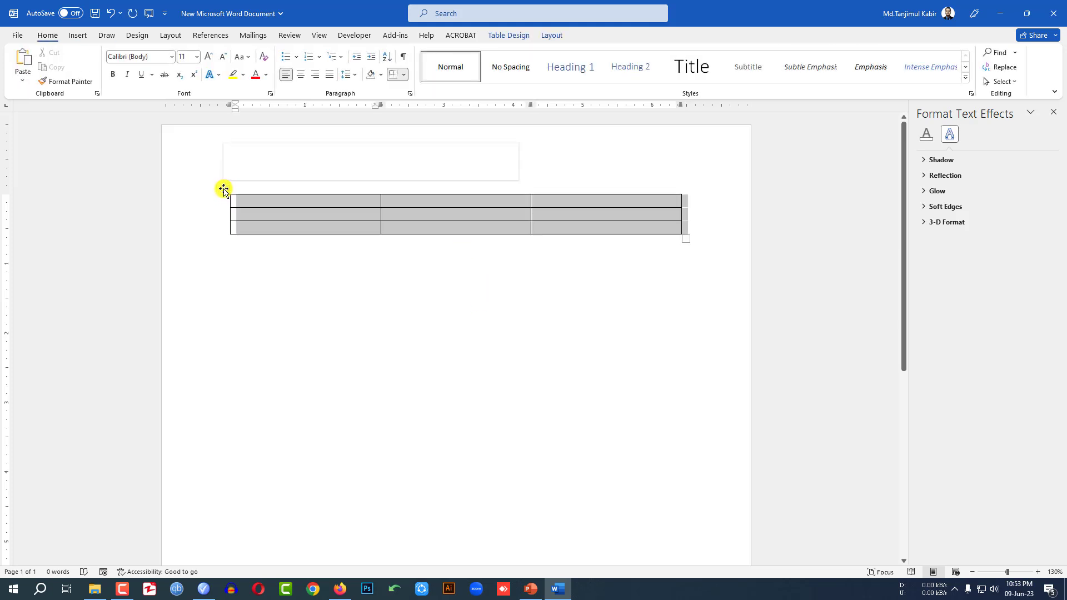
left_click(401, 159)
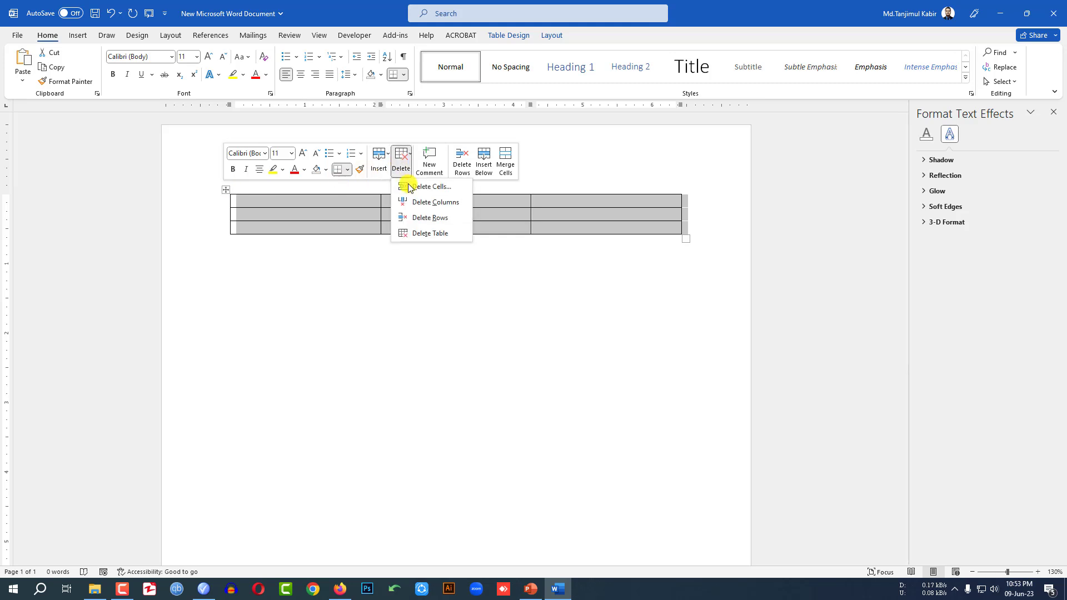
left_click(430, 233)
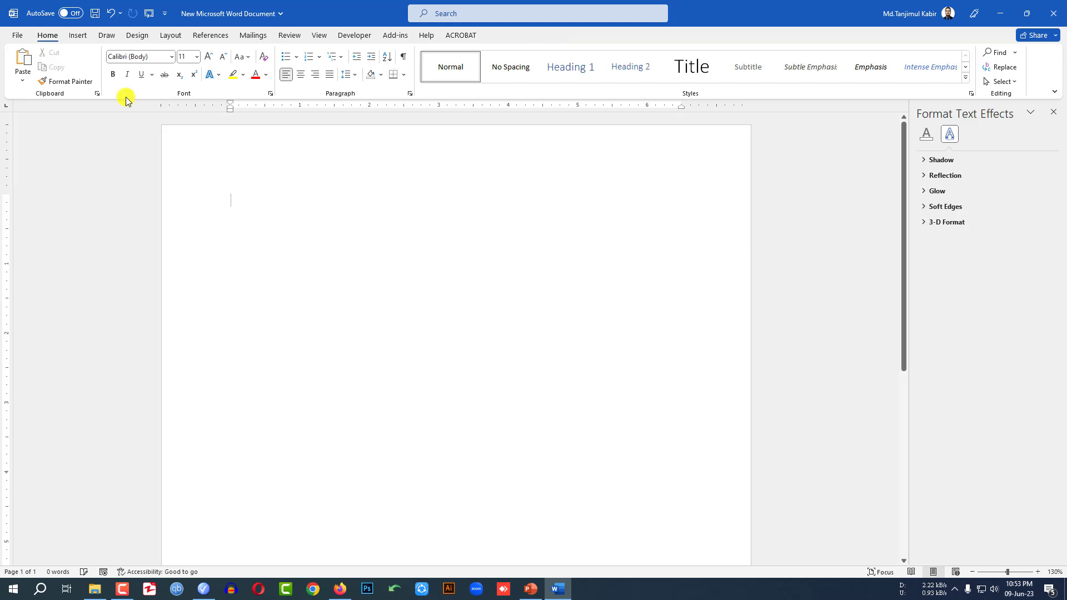
Draw a large text box, insert a 5x7 table into it and shrink the box to fit
left_click(78, 35)
left_click(165, 84)
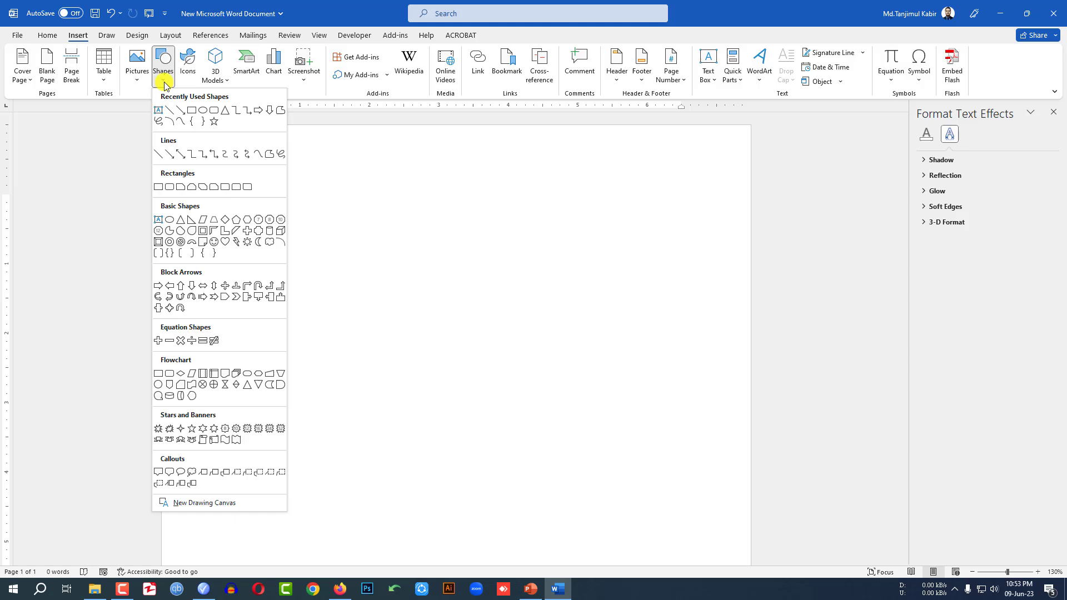
left_click(161, 114)
left_click_drag(285, 221, 577, 402)
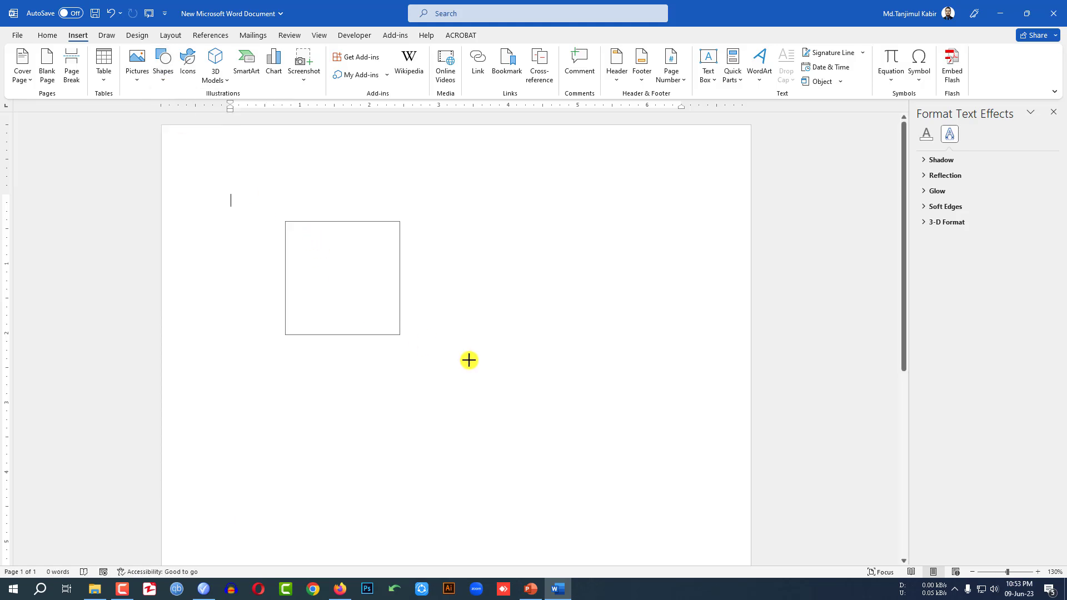
left_click(77, 38)
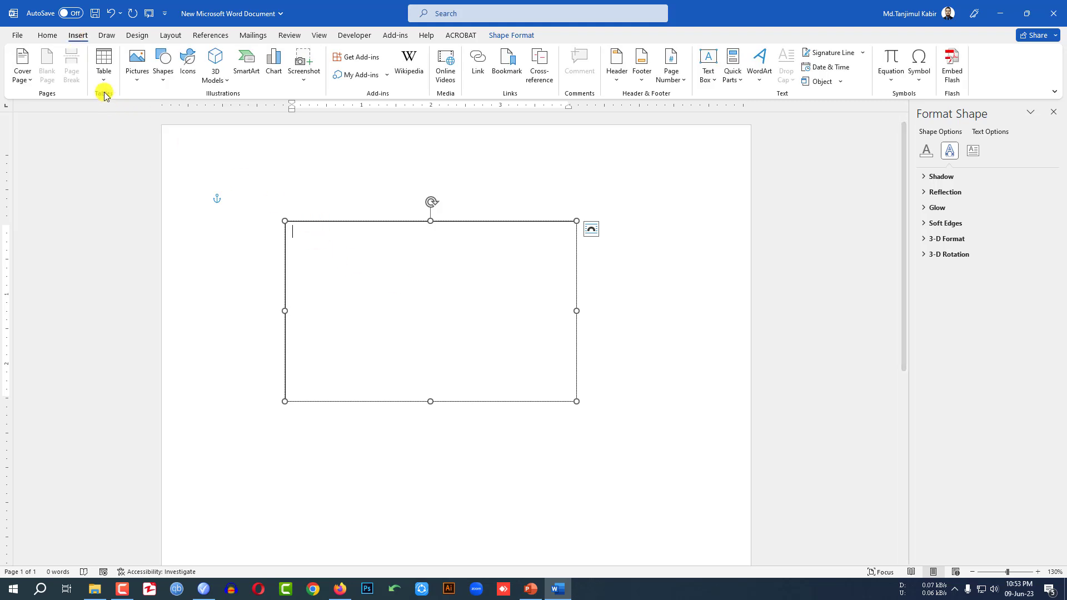
left_click(104, 72)
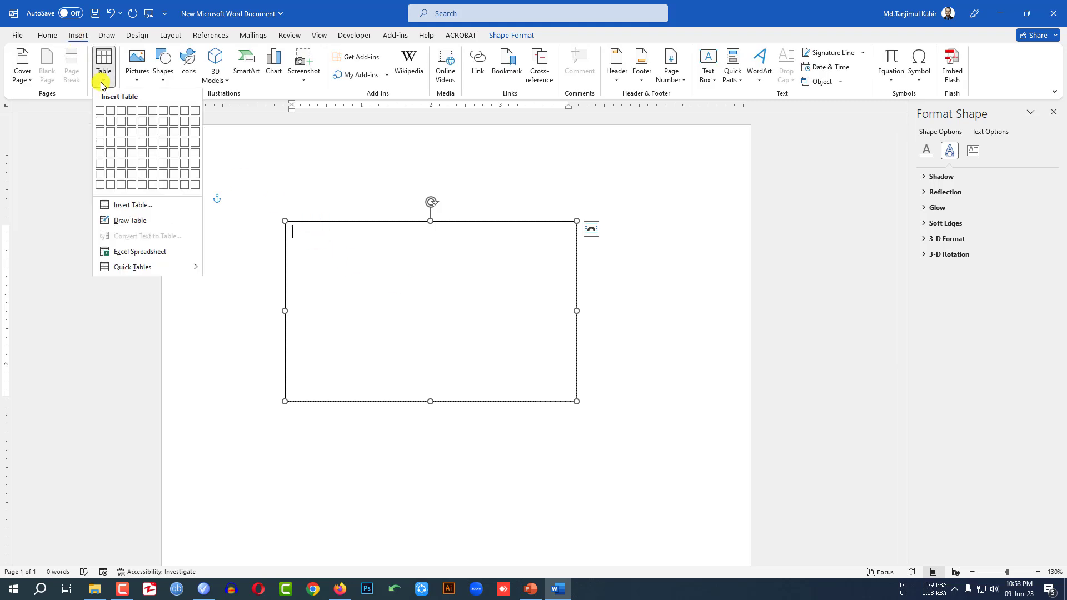
left_click(142, 173)
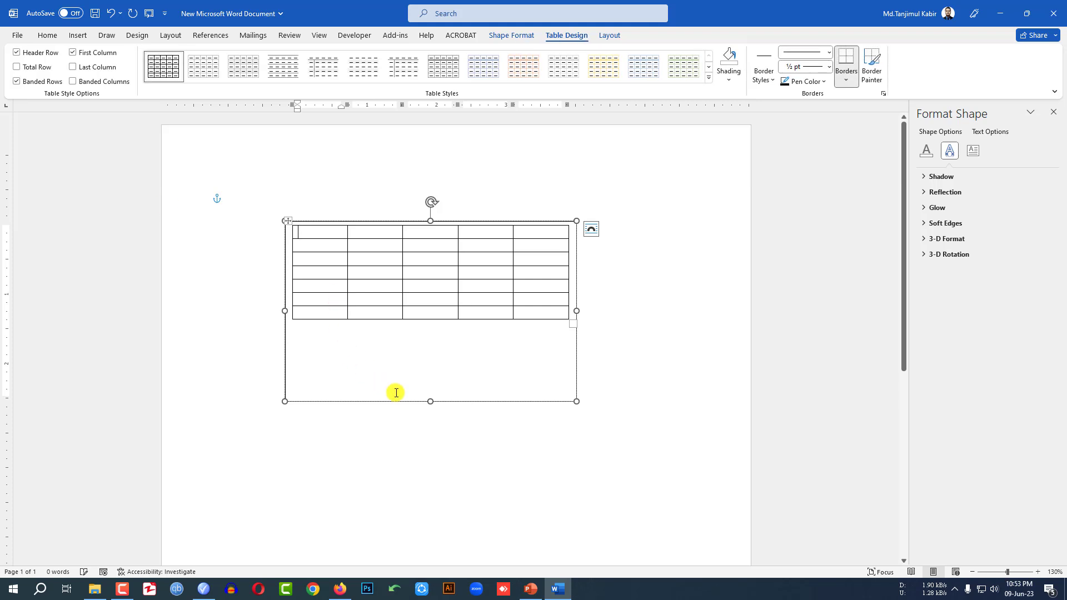
left_click_drag(430, 401, 425, 326)
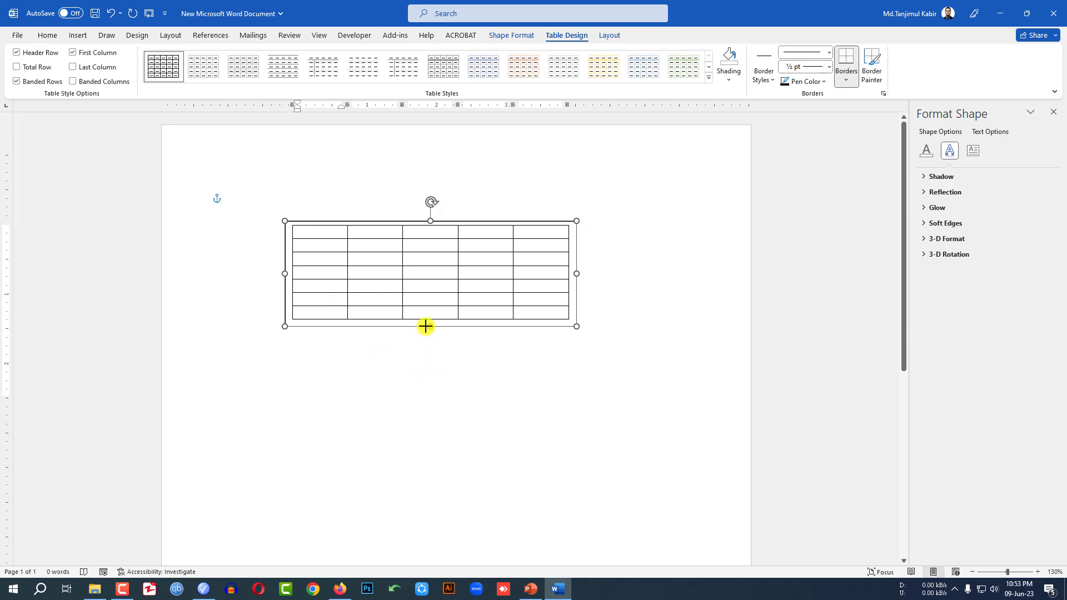
Remove the text box outline, rotate the table about 80° and move it left and down
left_click(513, 36)
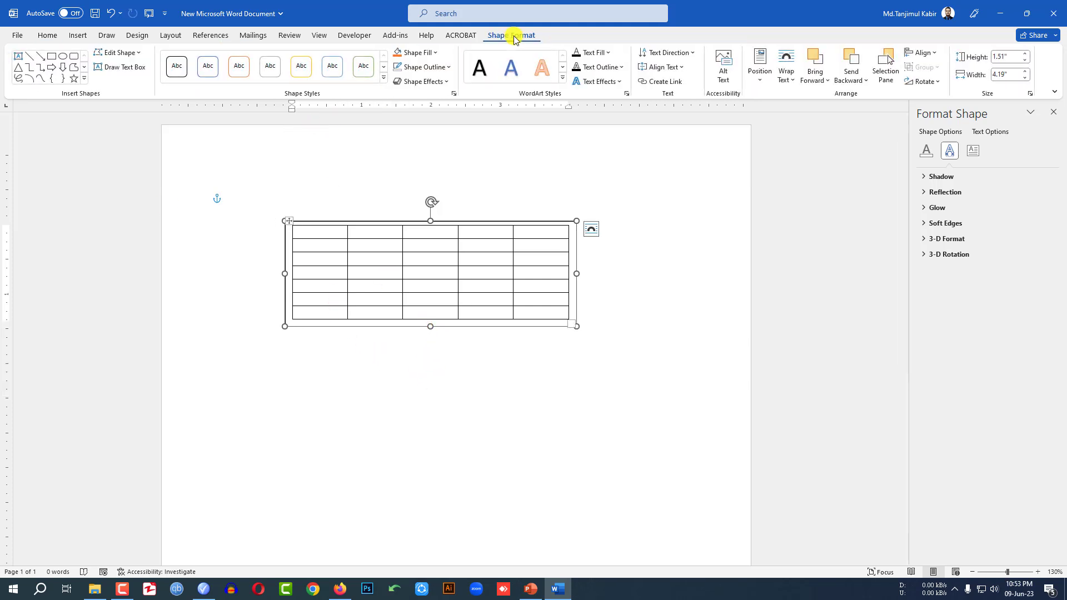
left_click(446, 66)
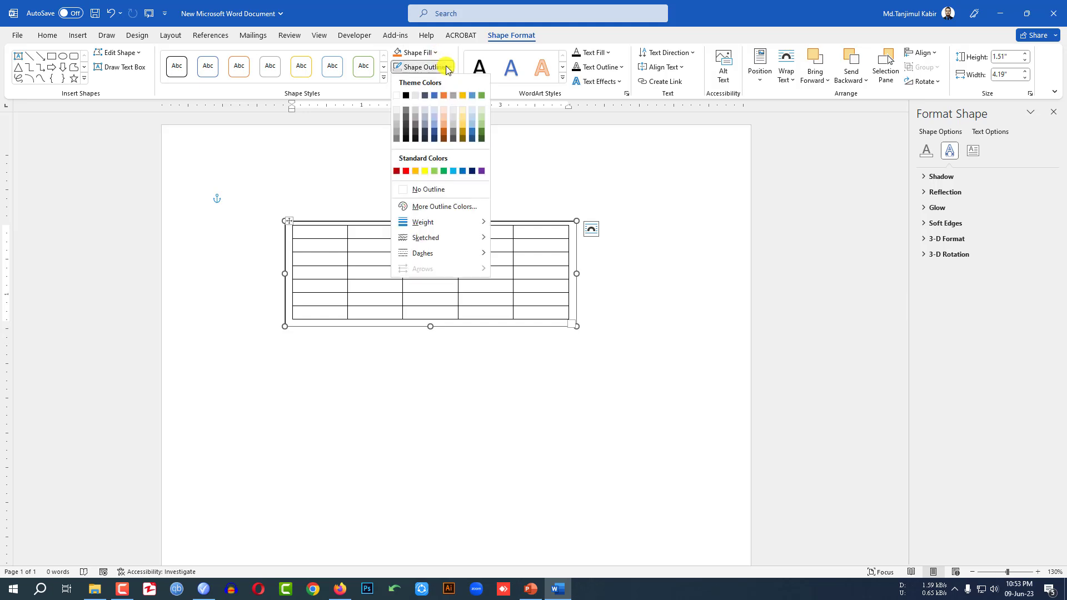
left_click(428, 189)
left_click(448, 254)
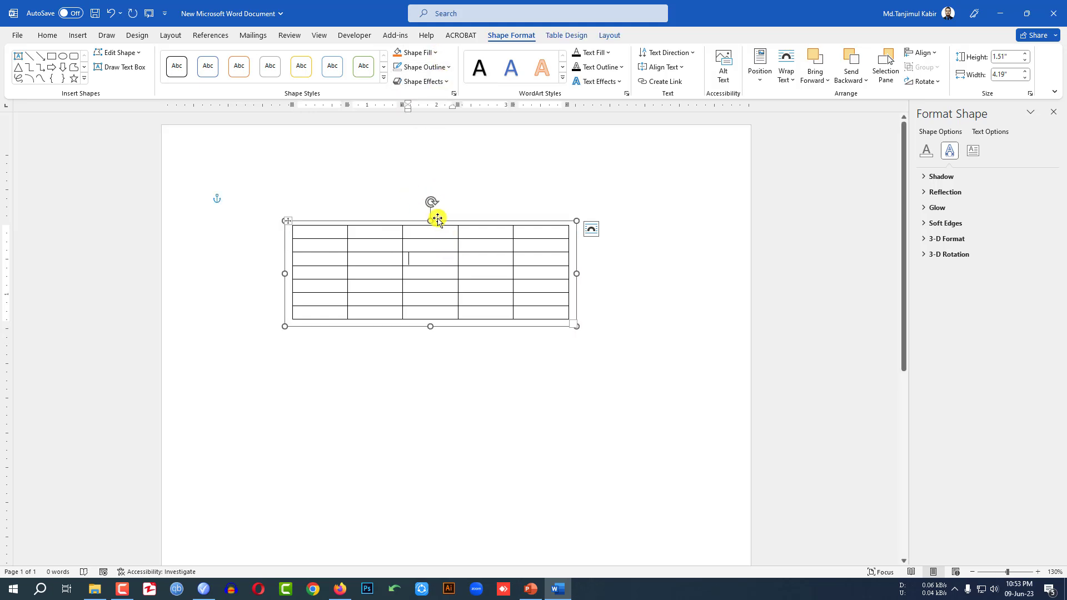
left_click_drag(432, 202, 502, 275)
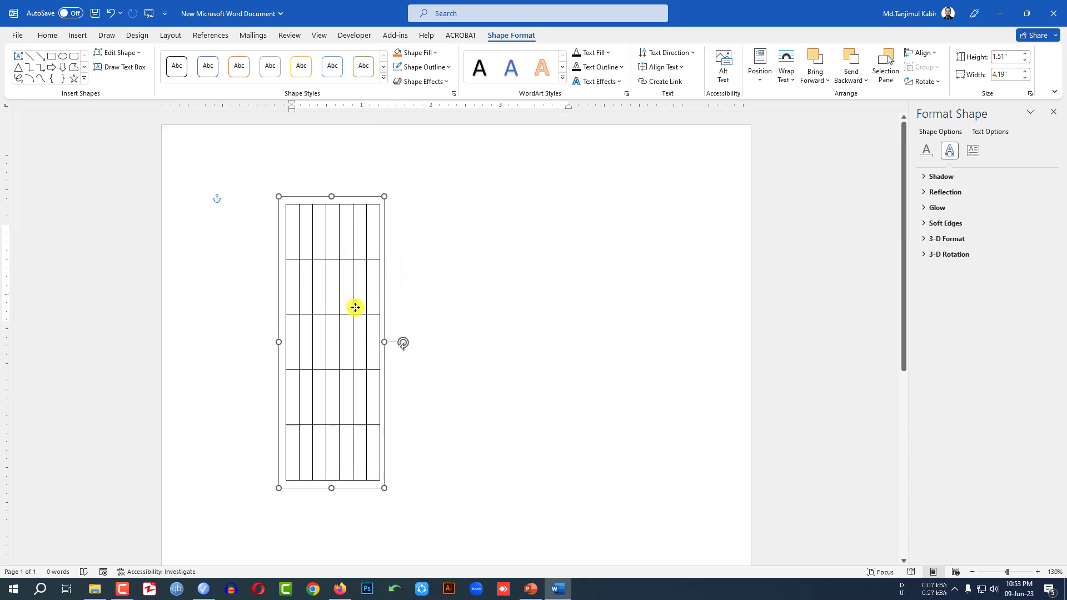
left_click_drag(484, 229, 334, 313)
left_click(453, 300)
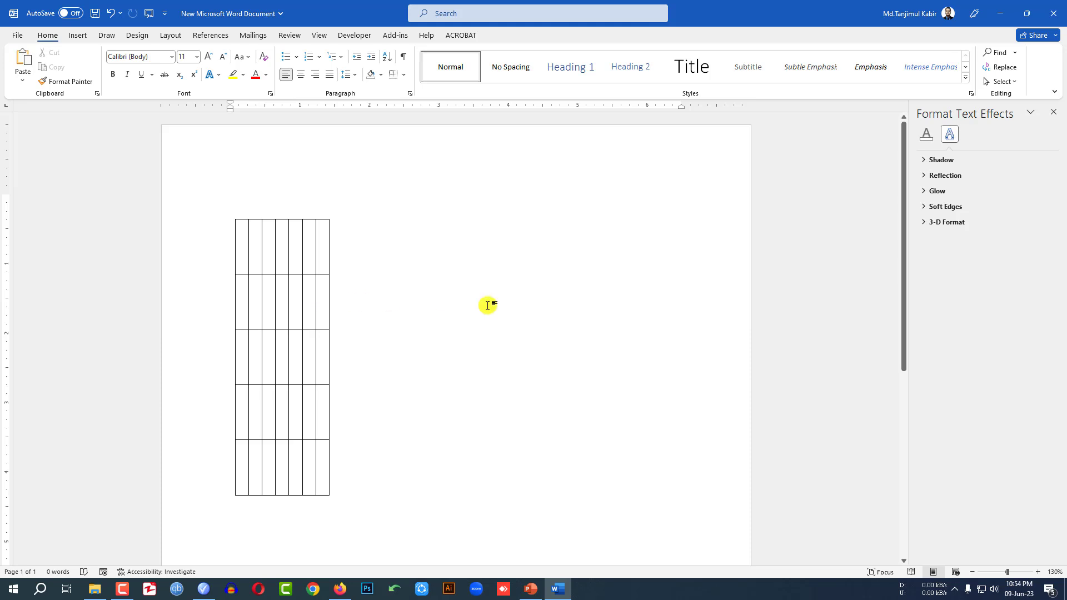
Select the rotated table's text box and delete it
left_click(329, 273)
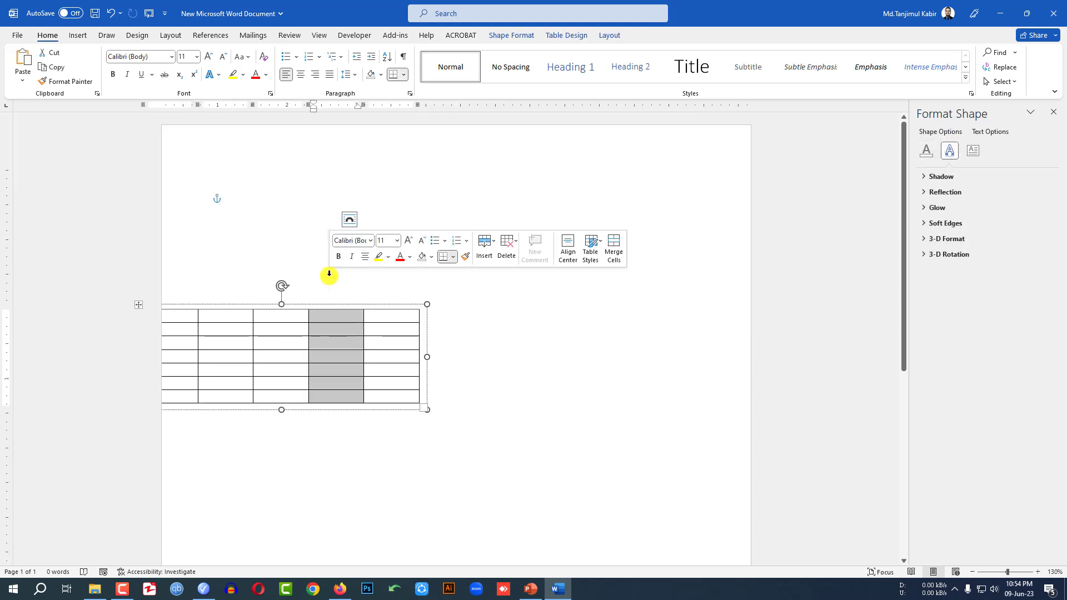
left_click(429, 328)
key("Delete")
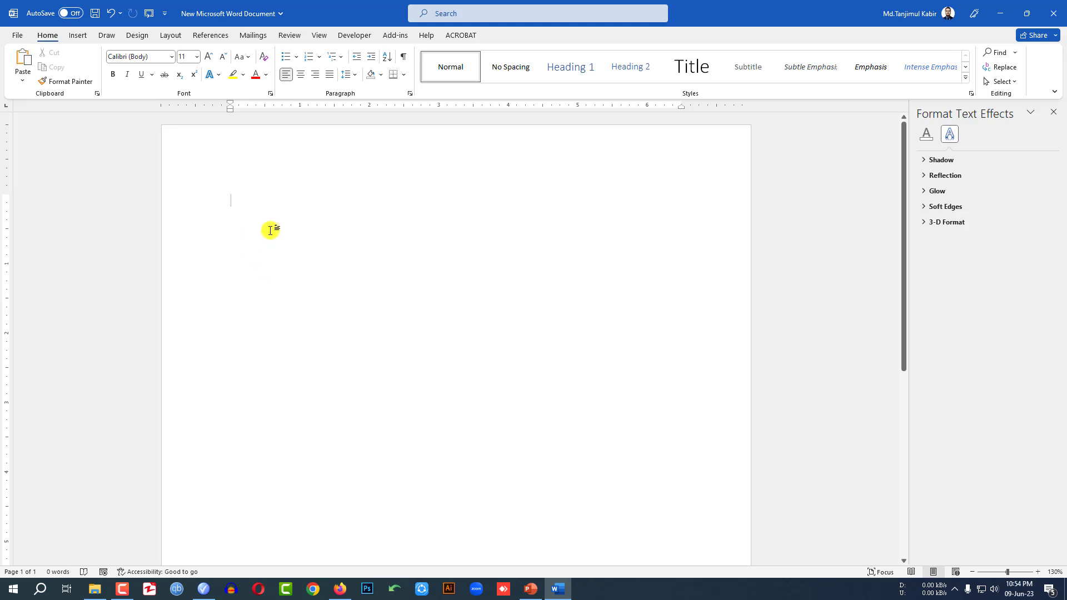
Draw a straight horizontal line across the middle of the page
left_click(78, 37)
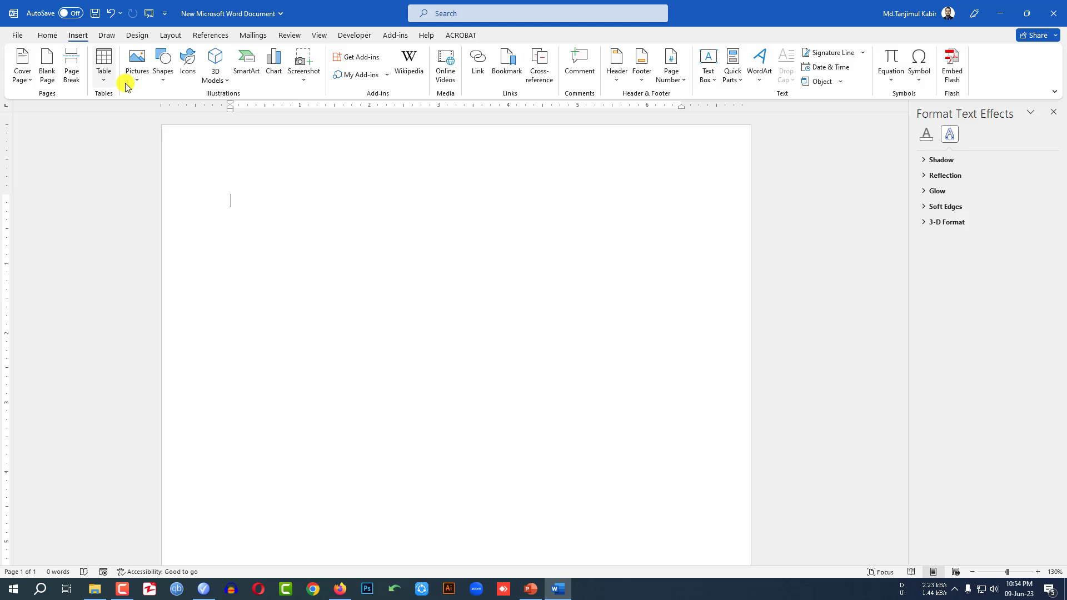
left_click(164, 83)
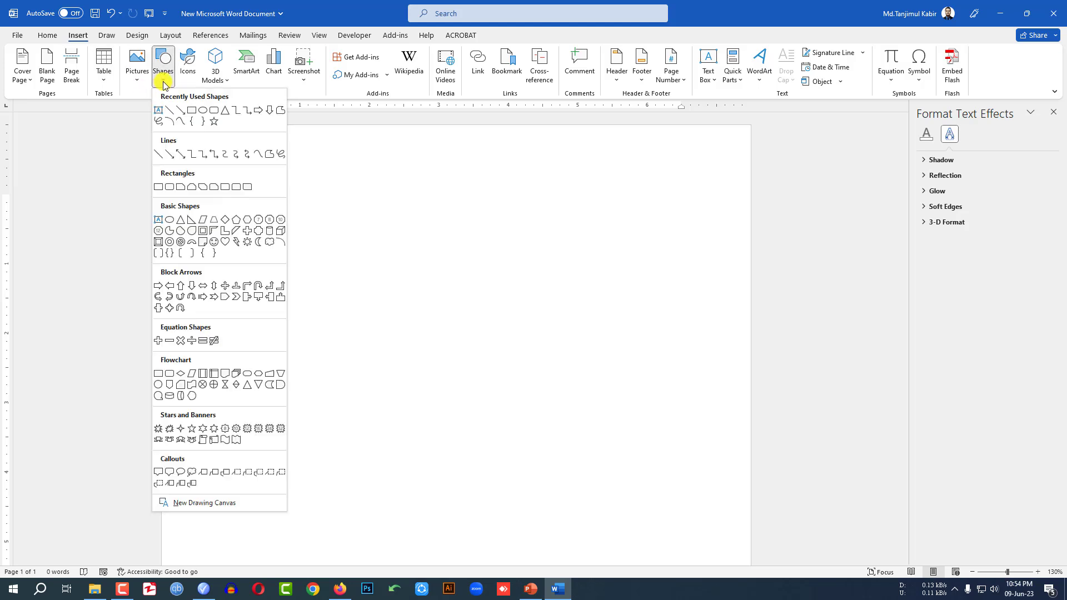
left_click(171, 114)
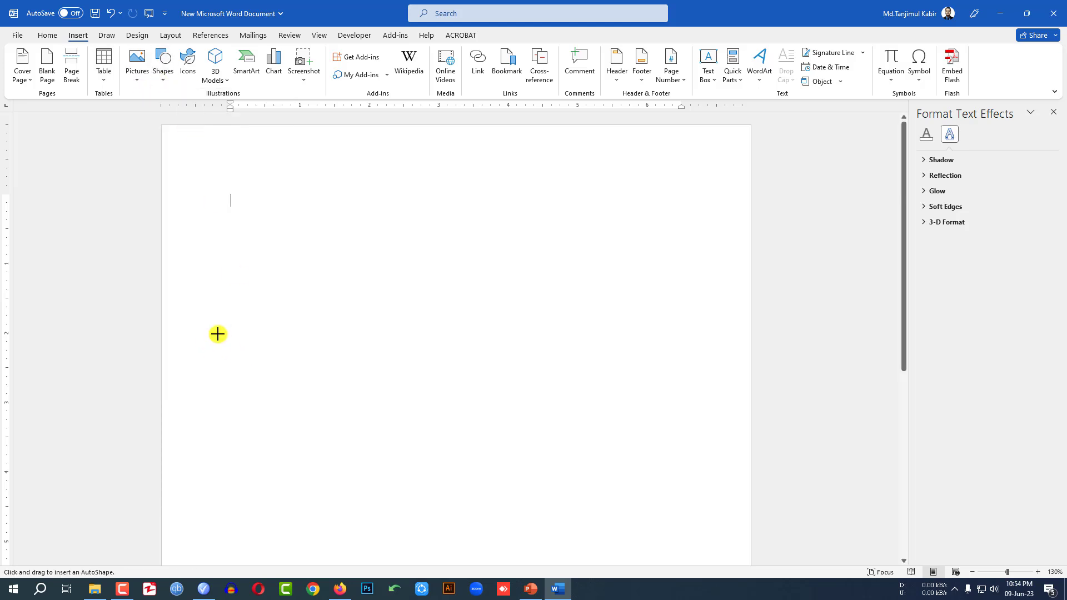
left_click_drag(217, 334, 685, 331)
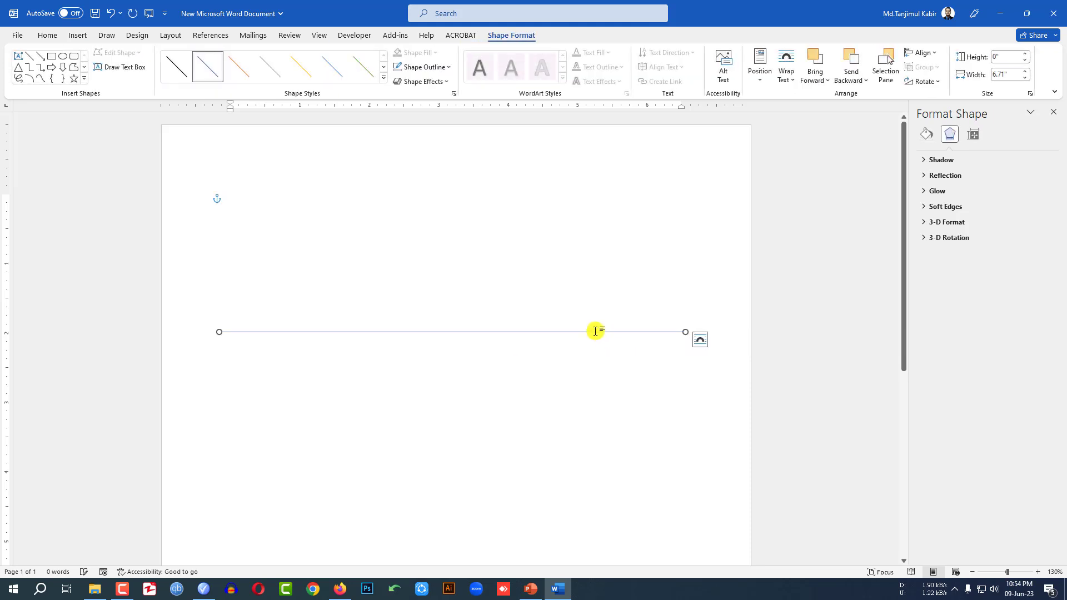
Give the line a 2.5 pt width and Round Dot dash type
left_click(927, 134)
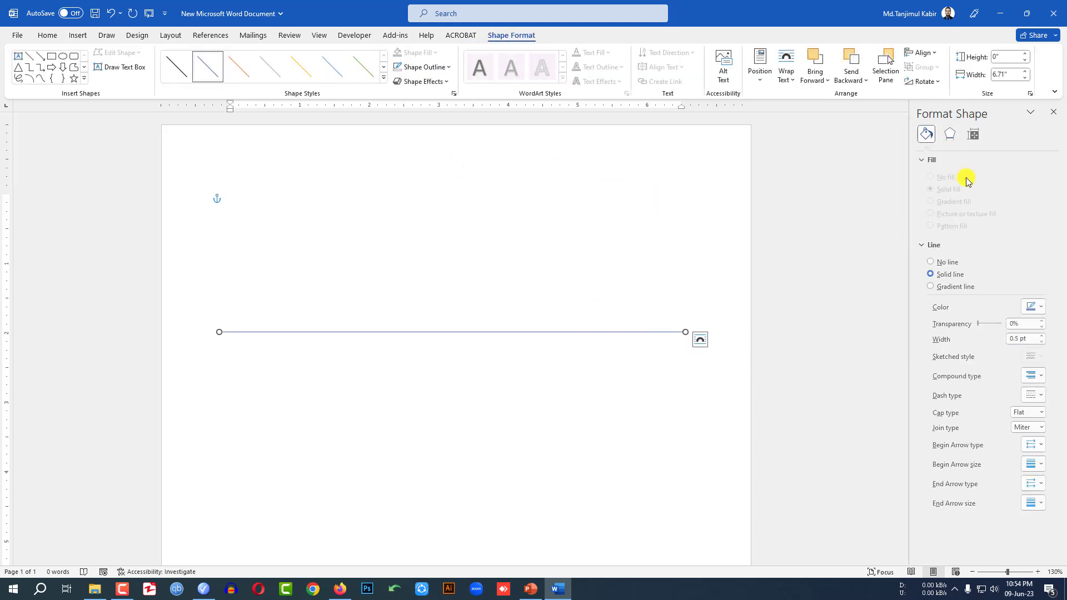
left_click(1032, 396)
left_click(1033, 429)
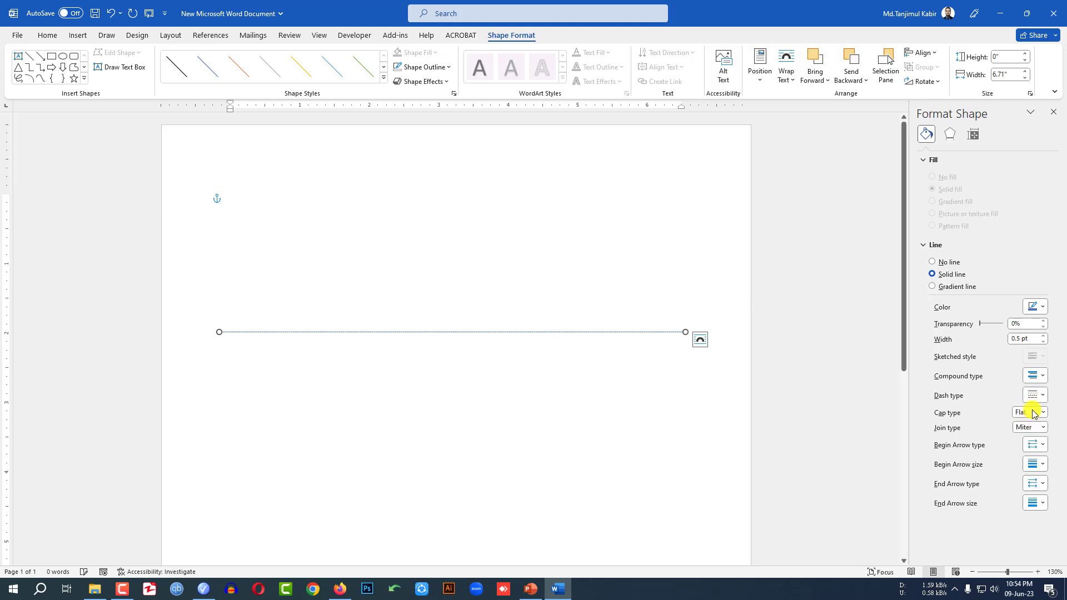
left_click(1044, 335)
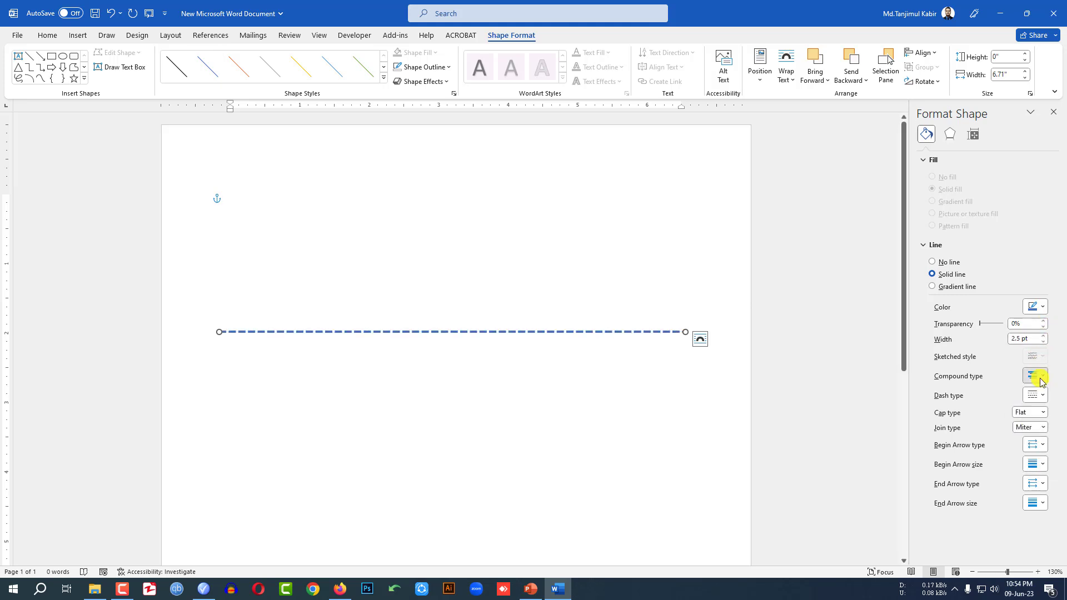
left_click(1034, 395)
left_click(1035, 417)
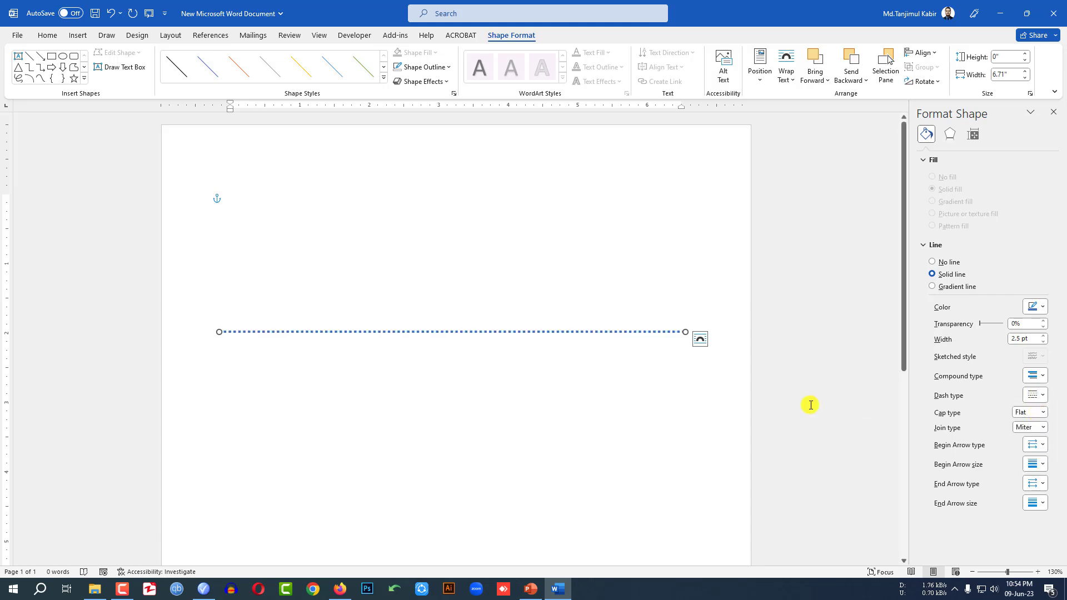
left_click(1043, 395)
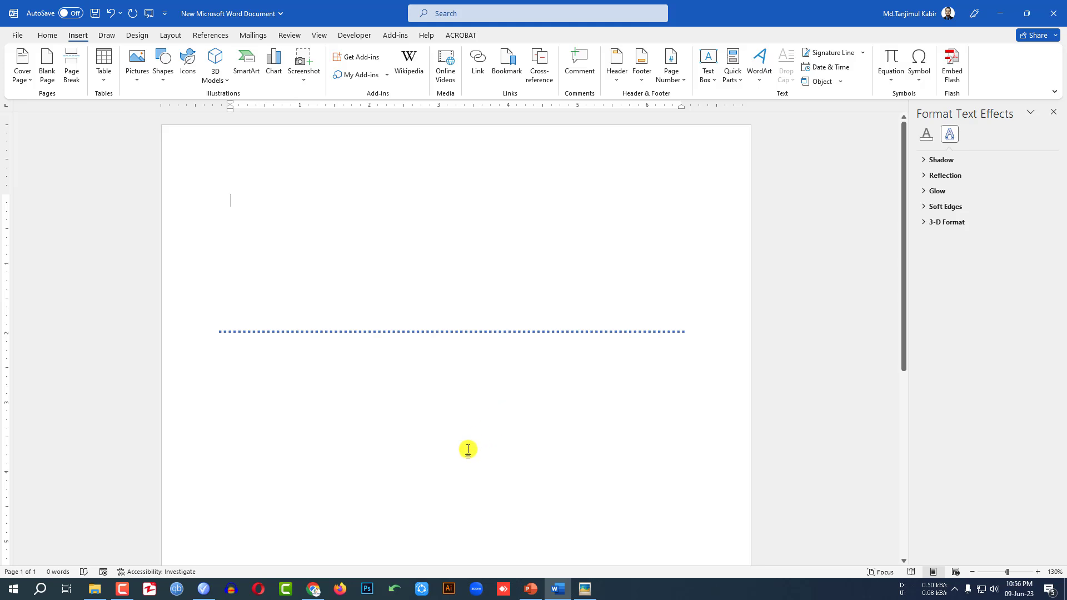
Open the Flaticon scissors icons page from the search results
left_click(315, 589)
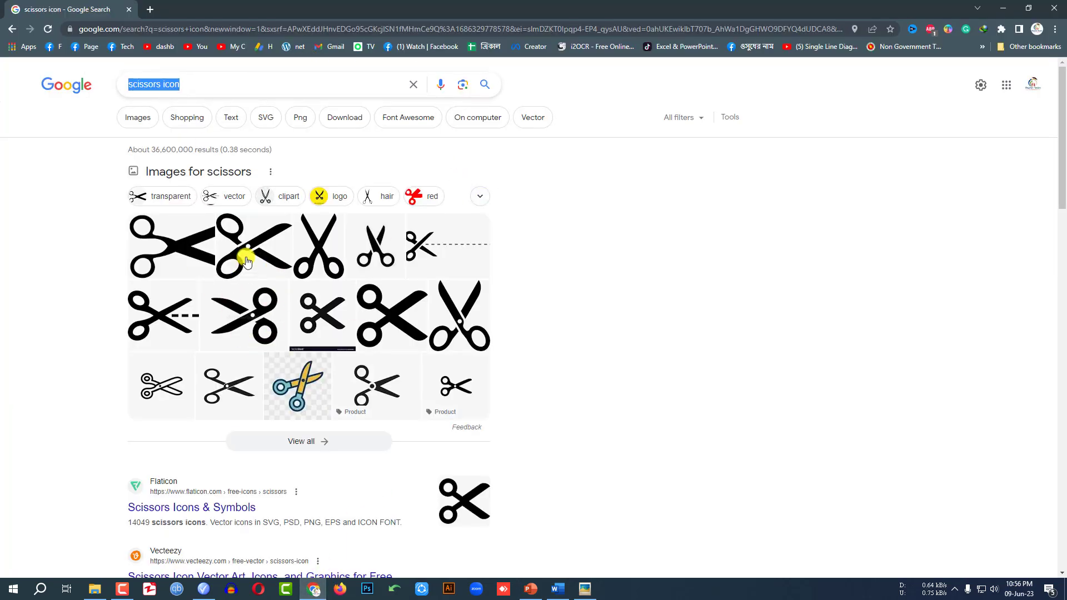
scroll(117, 453, "down", 1)
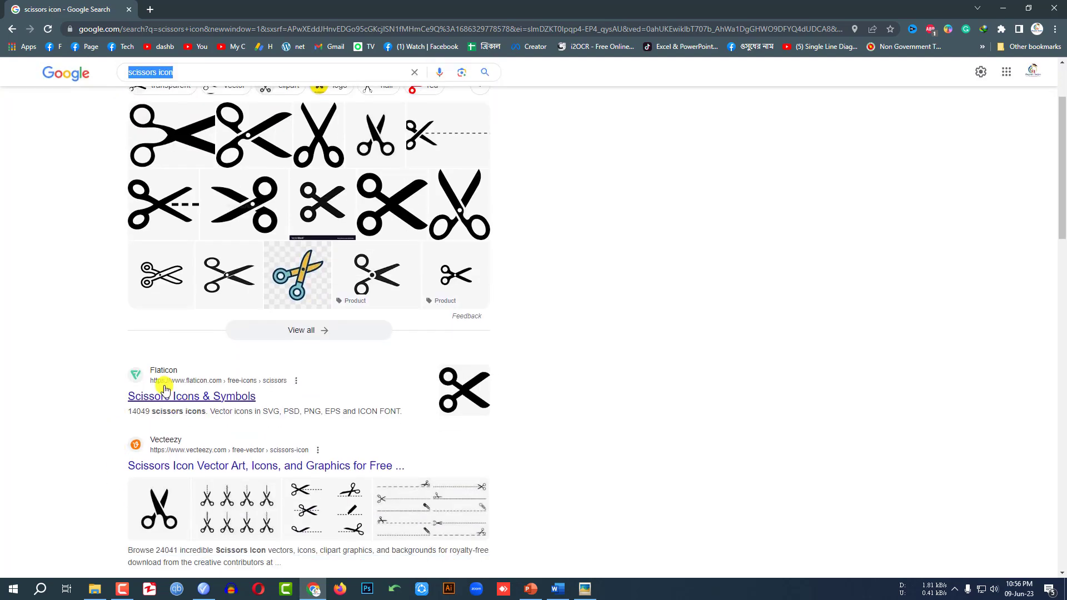
left_click(208, 398)
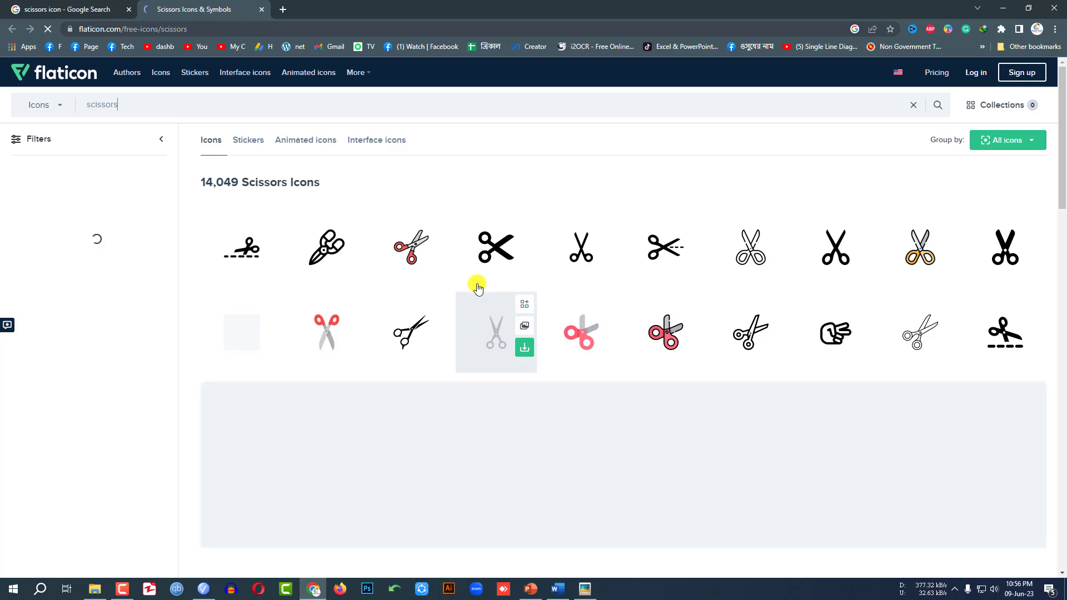
Download the black scissors icon as scissors.png and show it in the Downloads folder
left_click(525, 265)
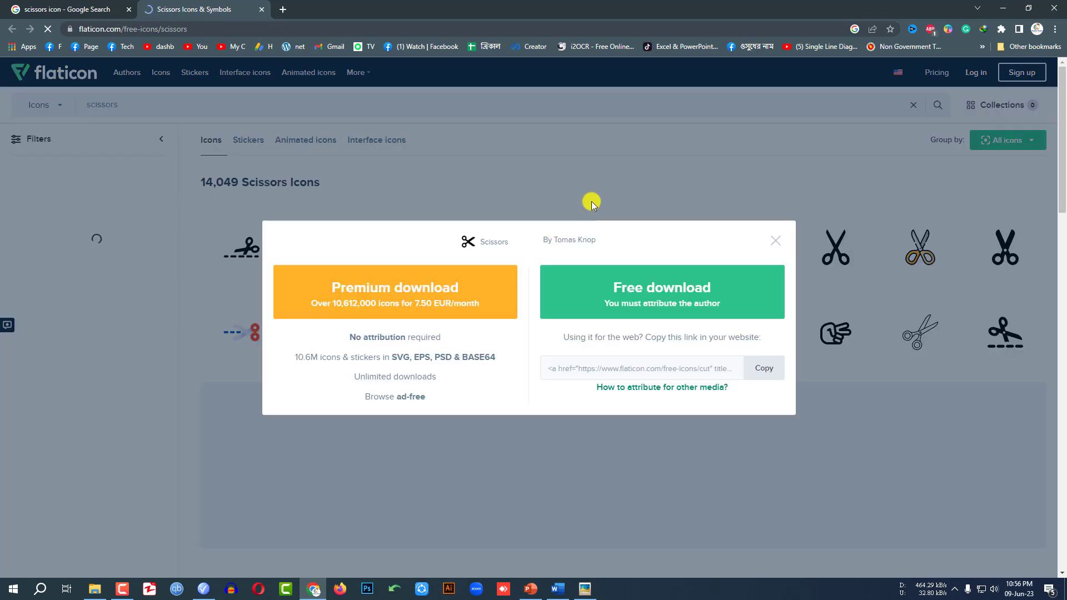
left_click(663, 298)
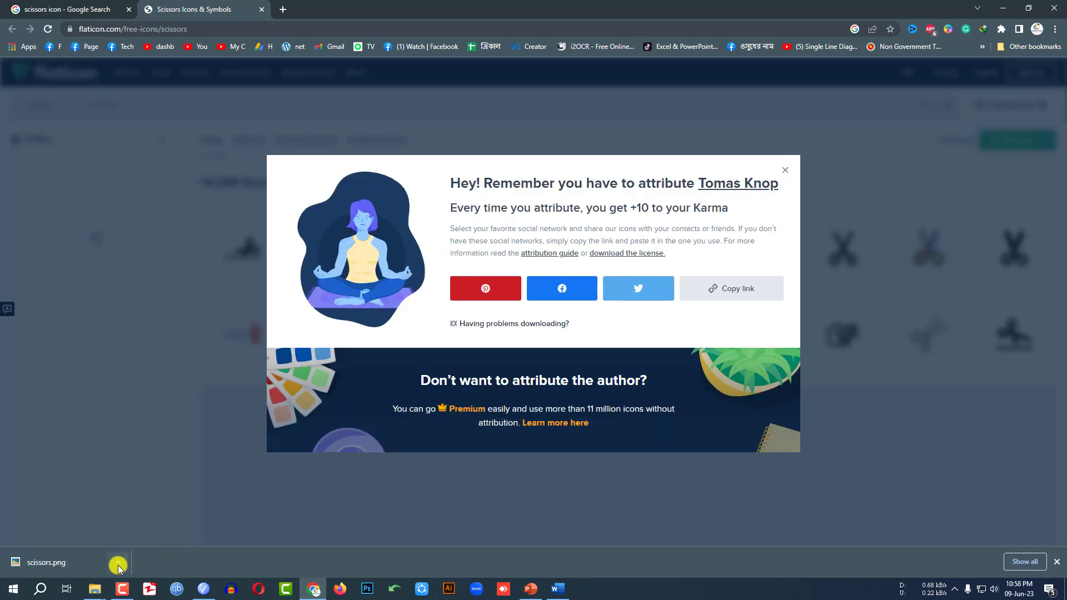
left_click(119, 566)
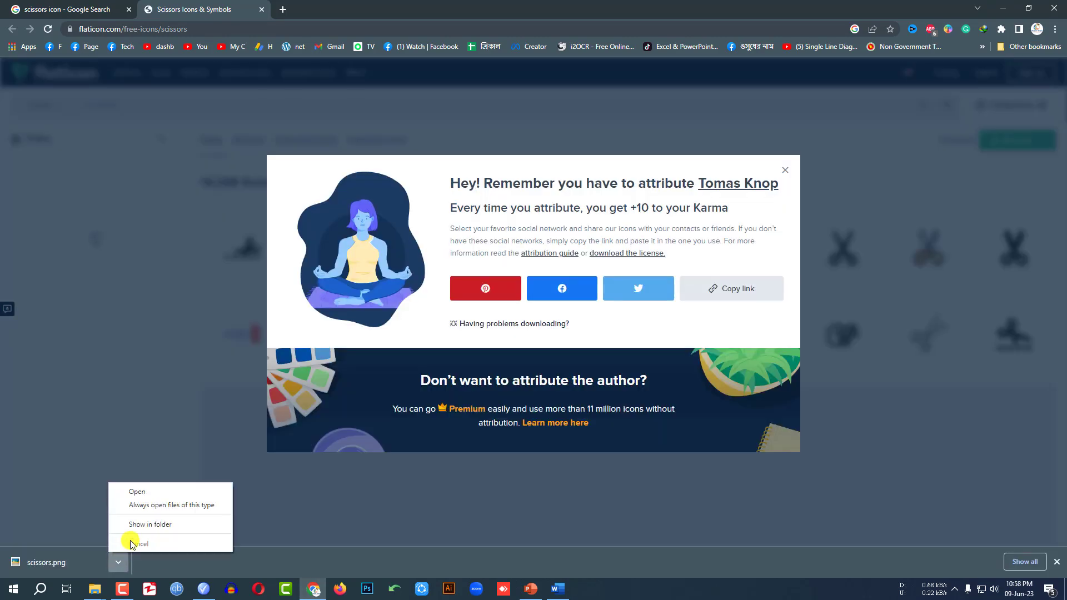
left_click(133, 525)
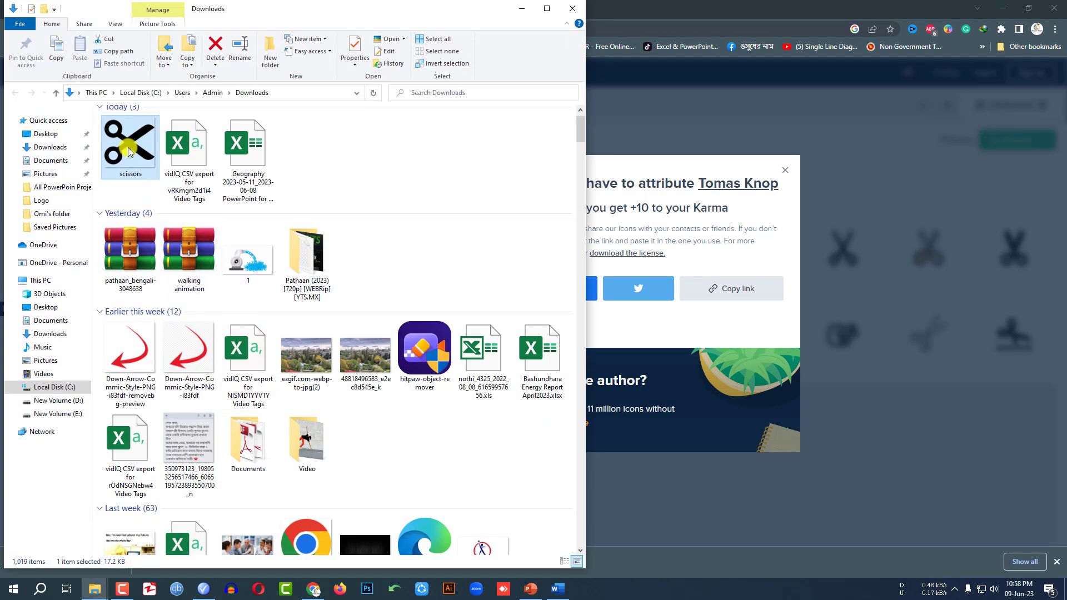
Insert the scissors picture from the Downloads folder into the Word document
left_click(559, 589)
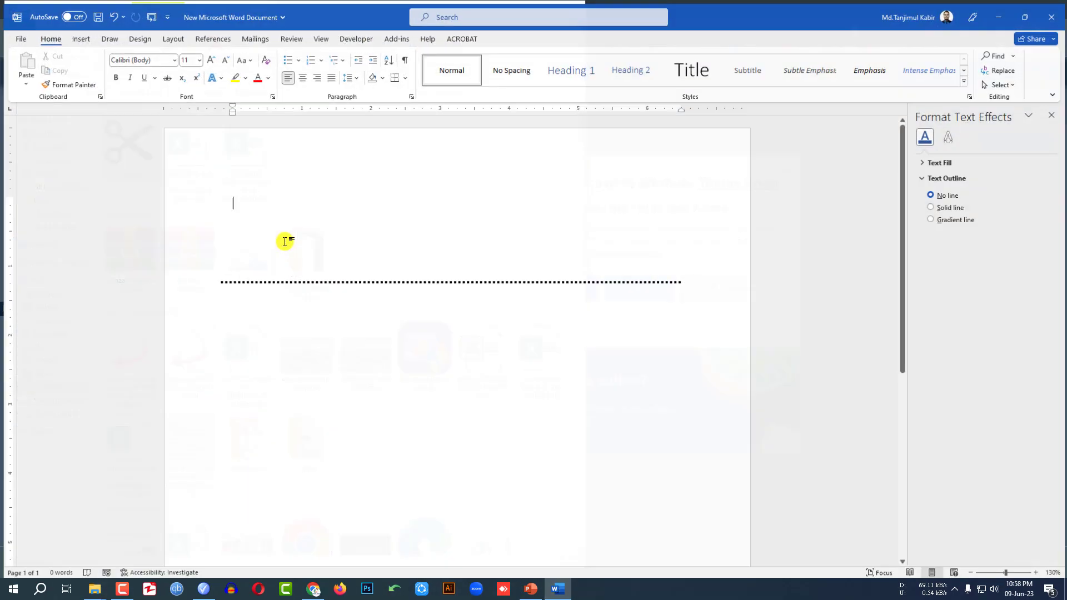
left_click(77, 35)
left_click(137, 66)
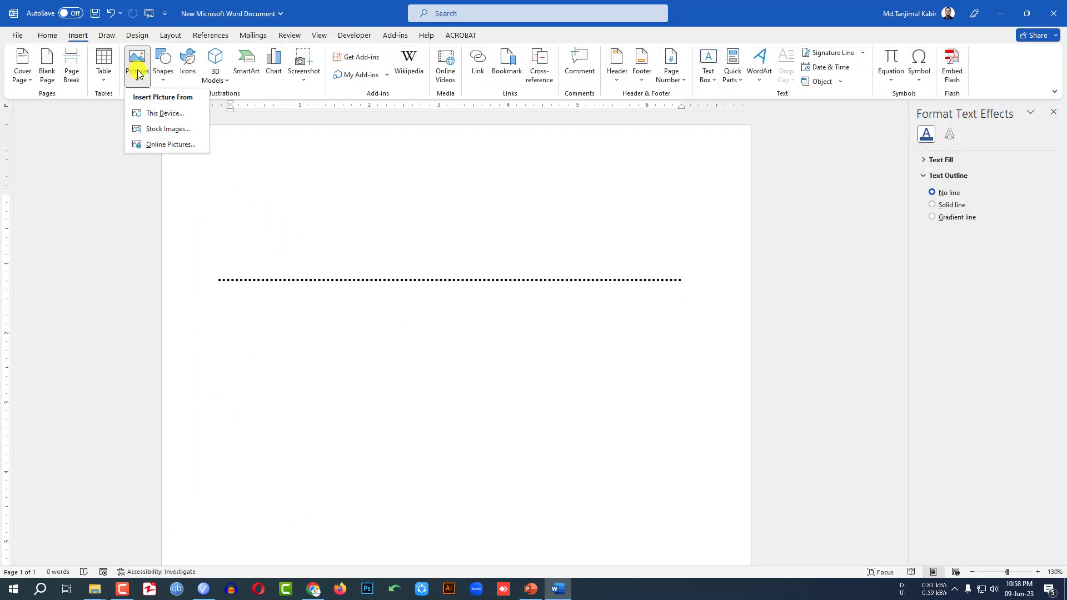
left_click(148, 115)
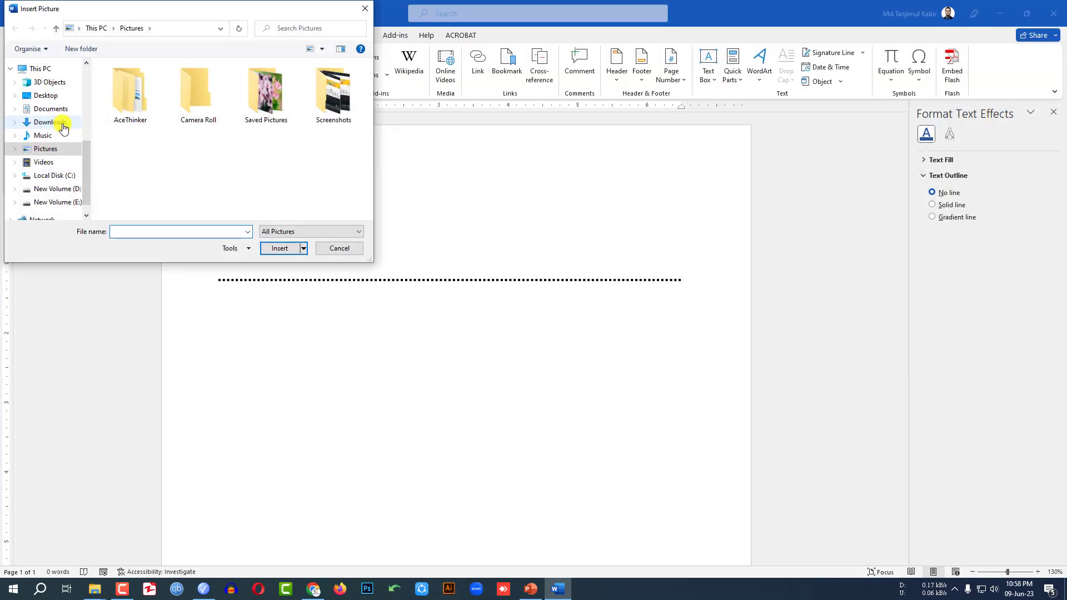
left_click(62, 123)
double_click(122, 115)
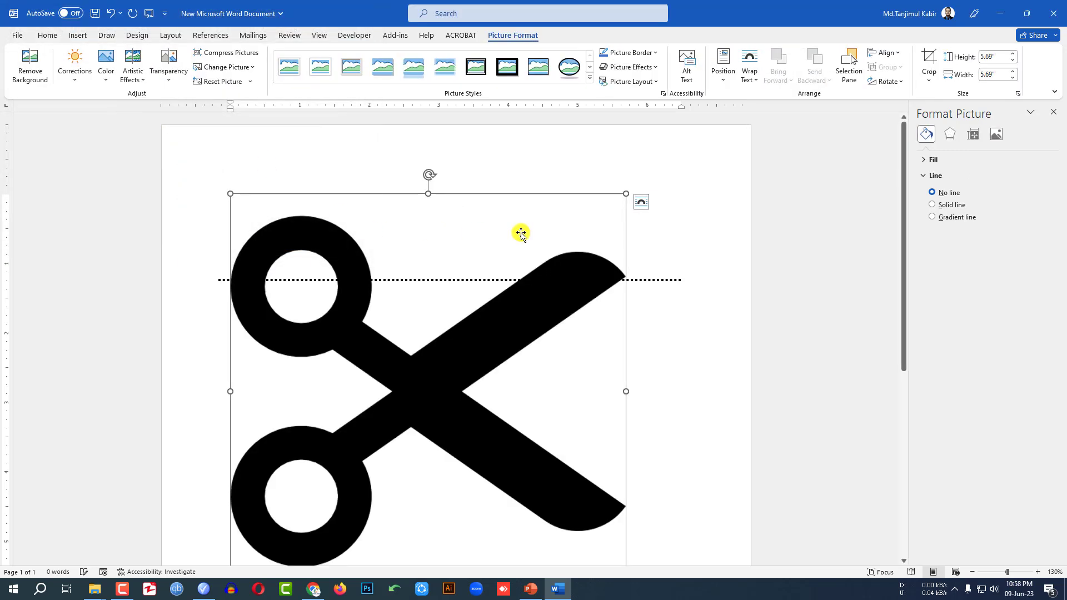
Set the scissors to In Front of Text, shrink them, and place them at the line's left end
left_click(749, 75)
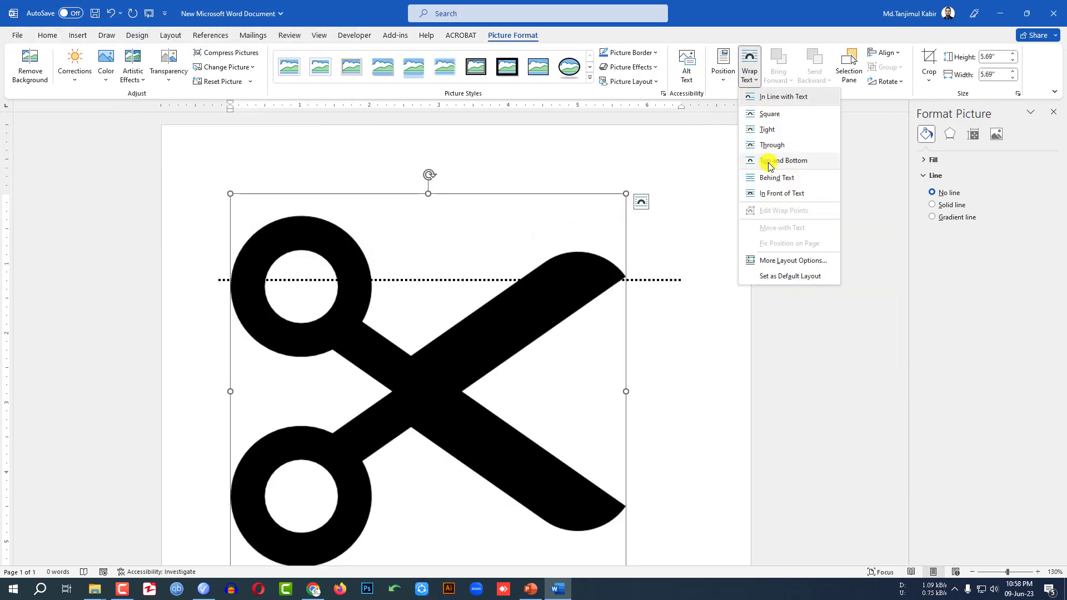
left_click(775, 193)
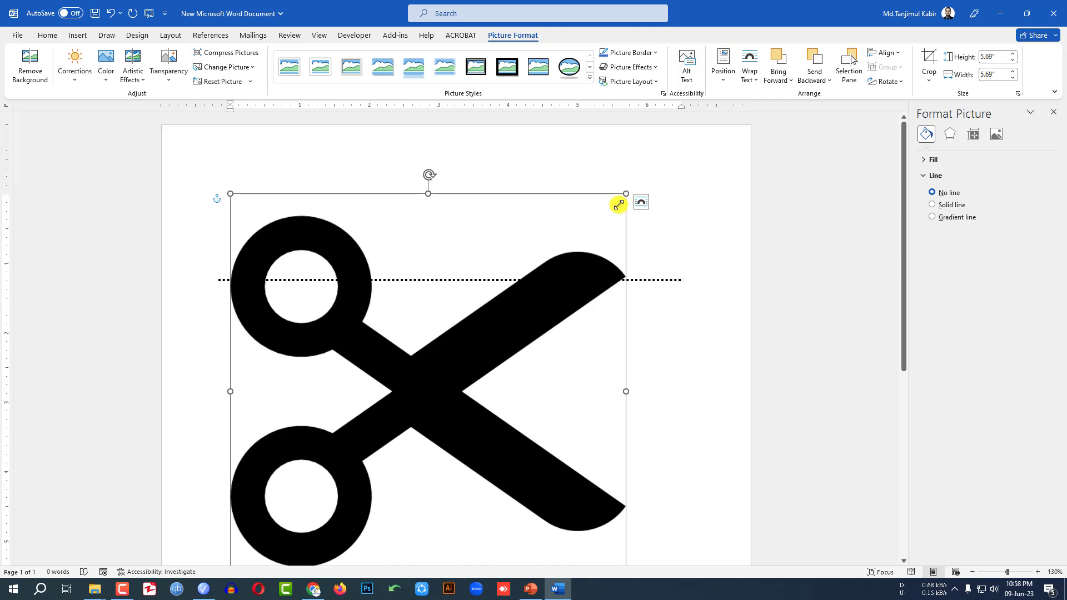
mouse_move(619, 204)
left_mouse_down()
mouse_move(348, 472)
mouse_move(353, 290)
mouse_move(259, 382)
mouse_move(216, 280)
mouse_move(225, 269)
mouse_move(224, 280)
left_mouse_up()
left_click(314, 312)
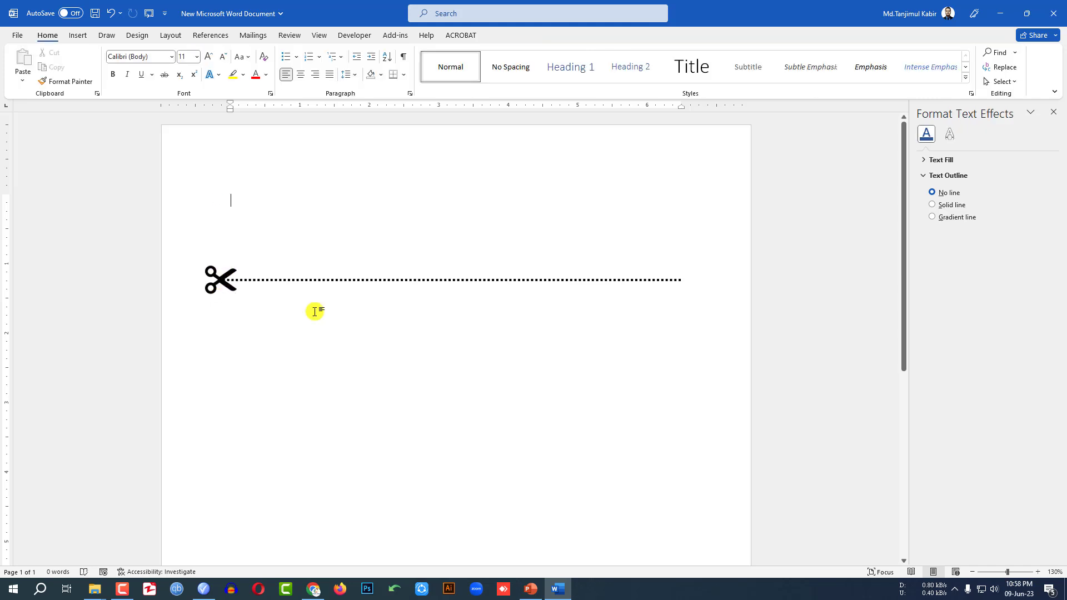